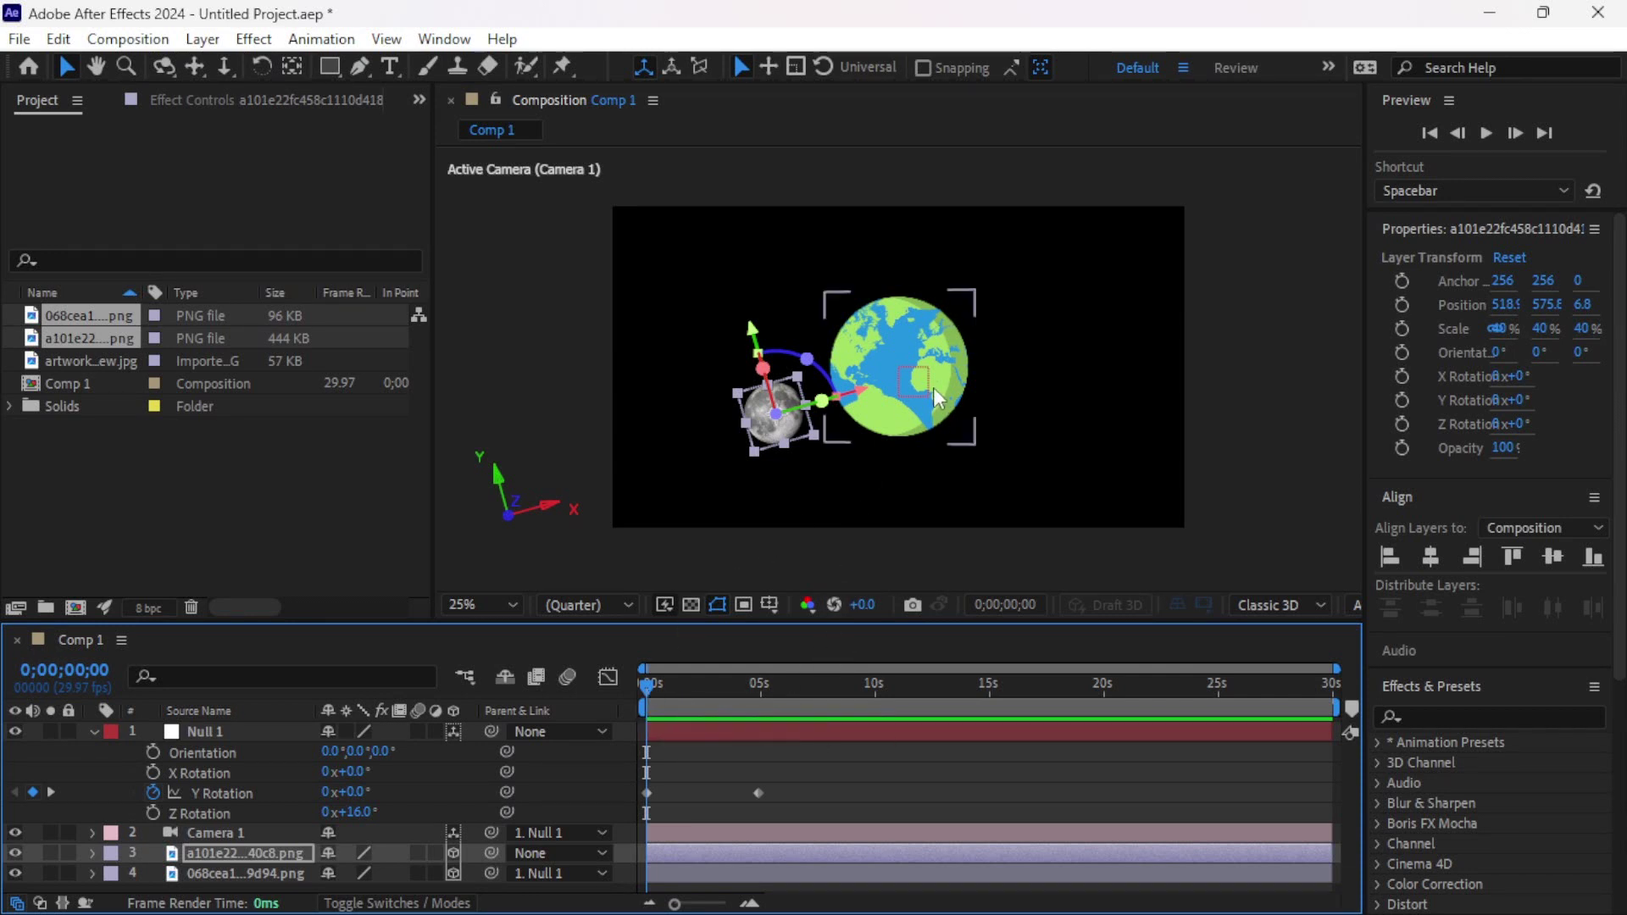
Preview the finished animation of the moon orbiting the cartoon Earth in Comp 1.
{"action": "key", "text": "space"}
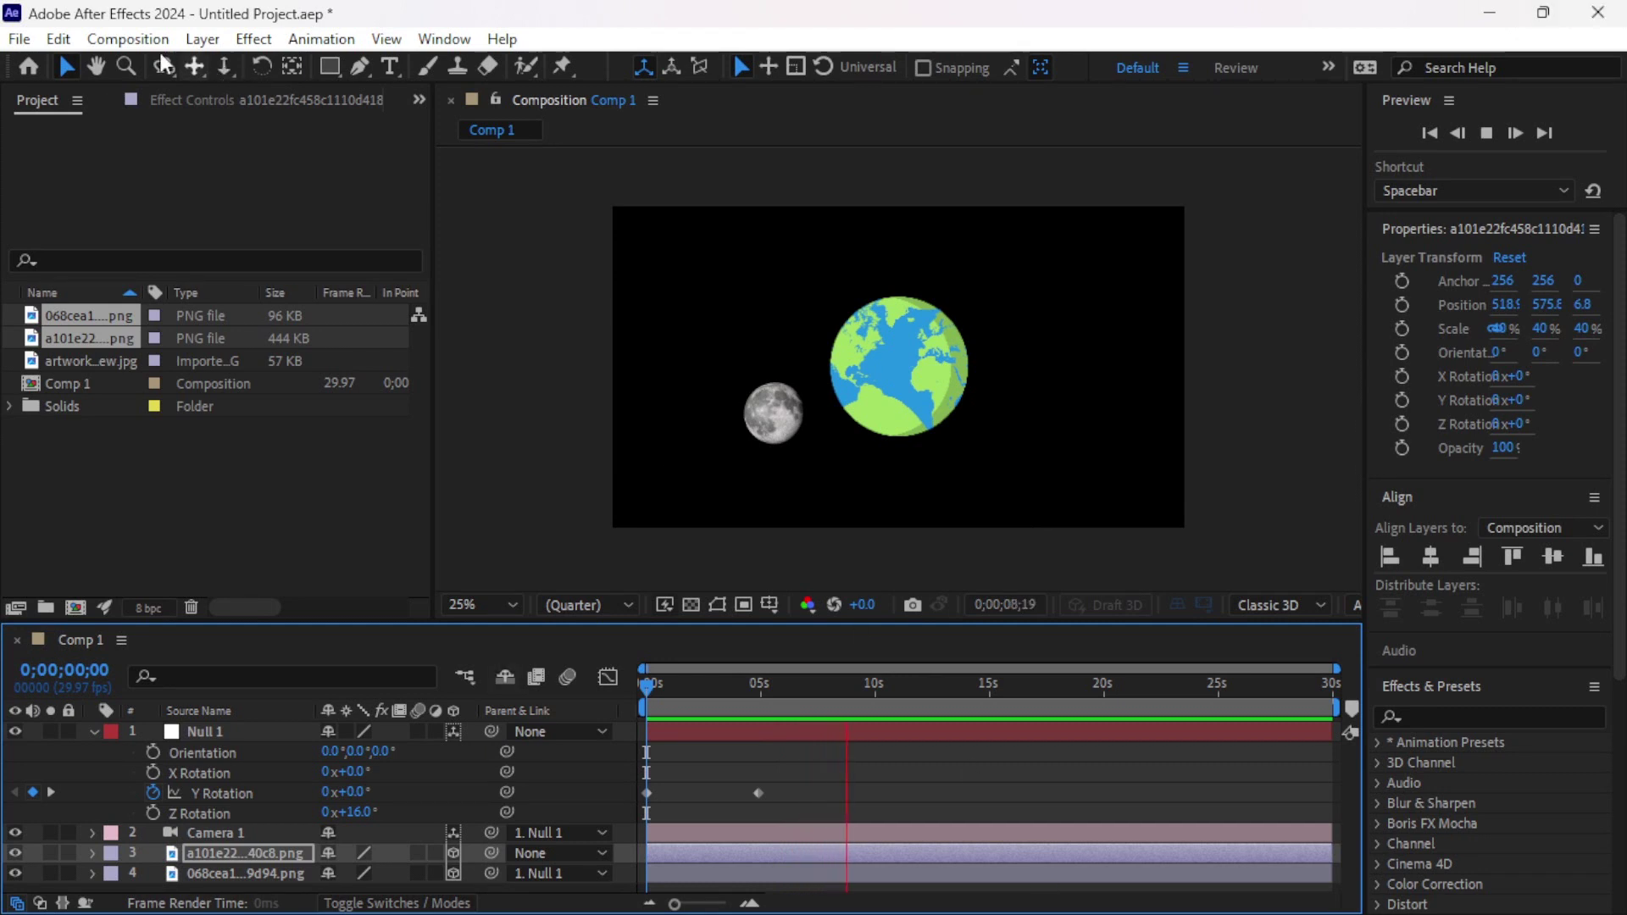
{"action": "left_click", "coordinate": [18, 42]}
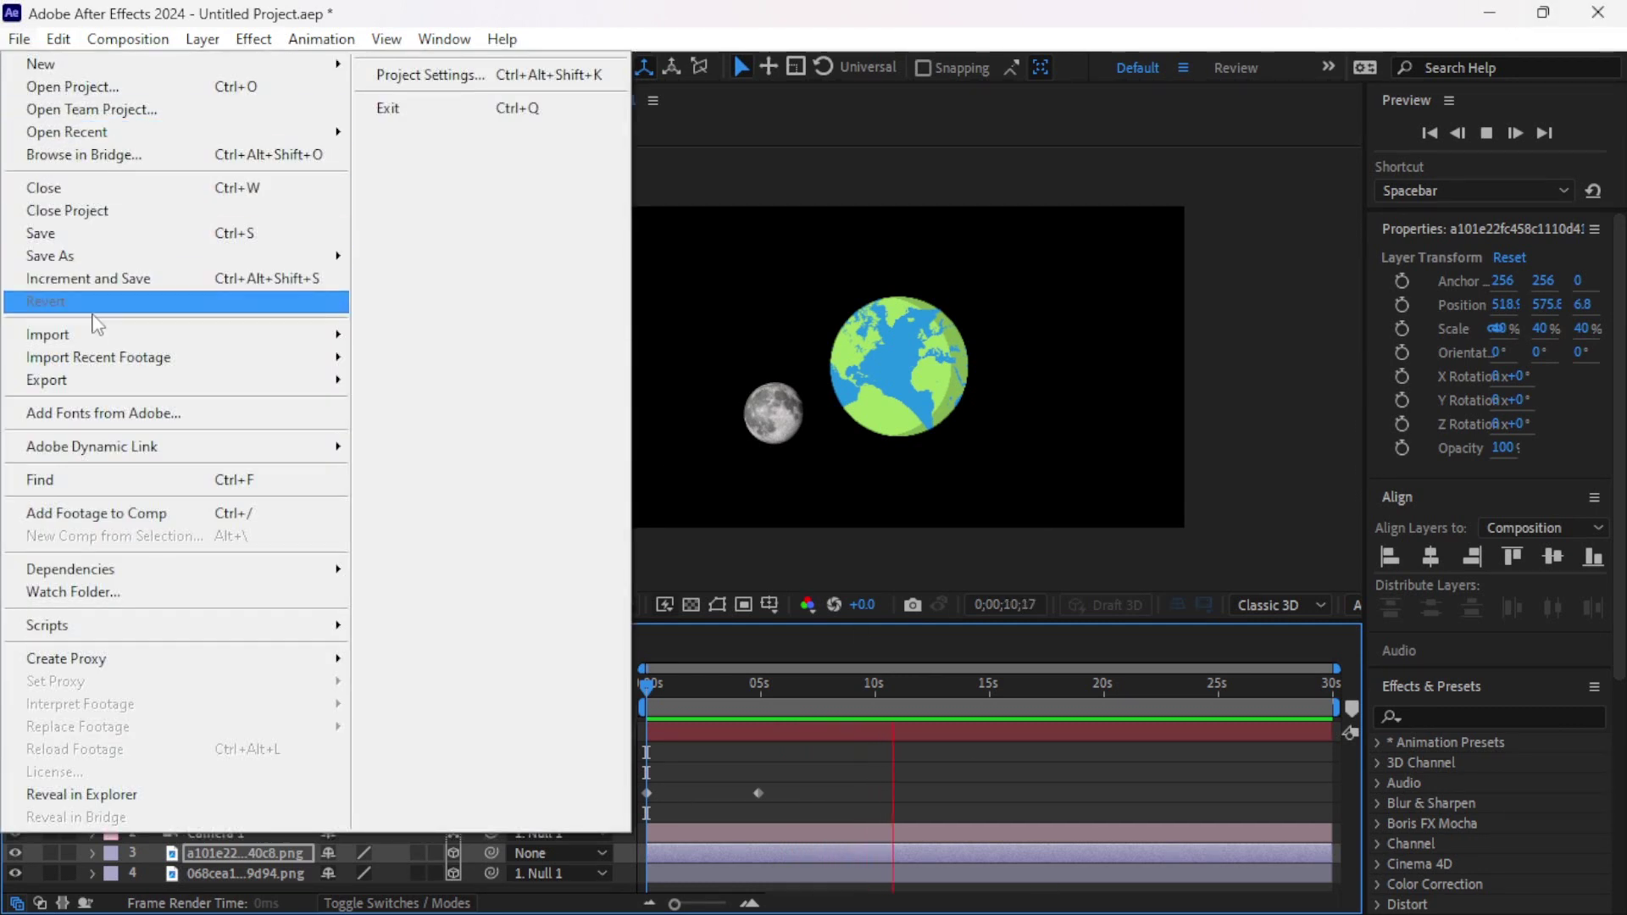
Close the orbit project without saving and create an empty 1920x1080 Comp 1.
{"action": "left_click", "coordinate": [101, 212]}
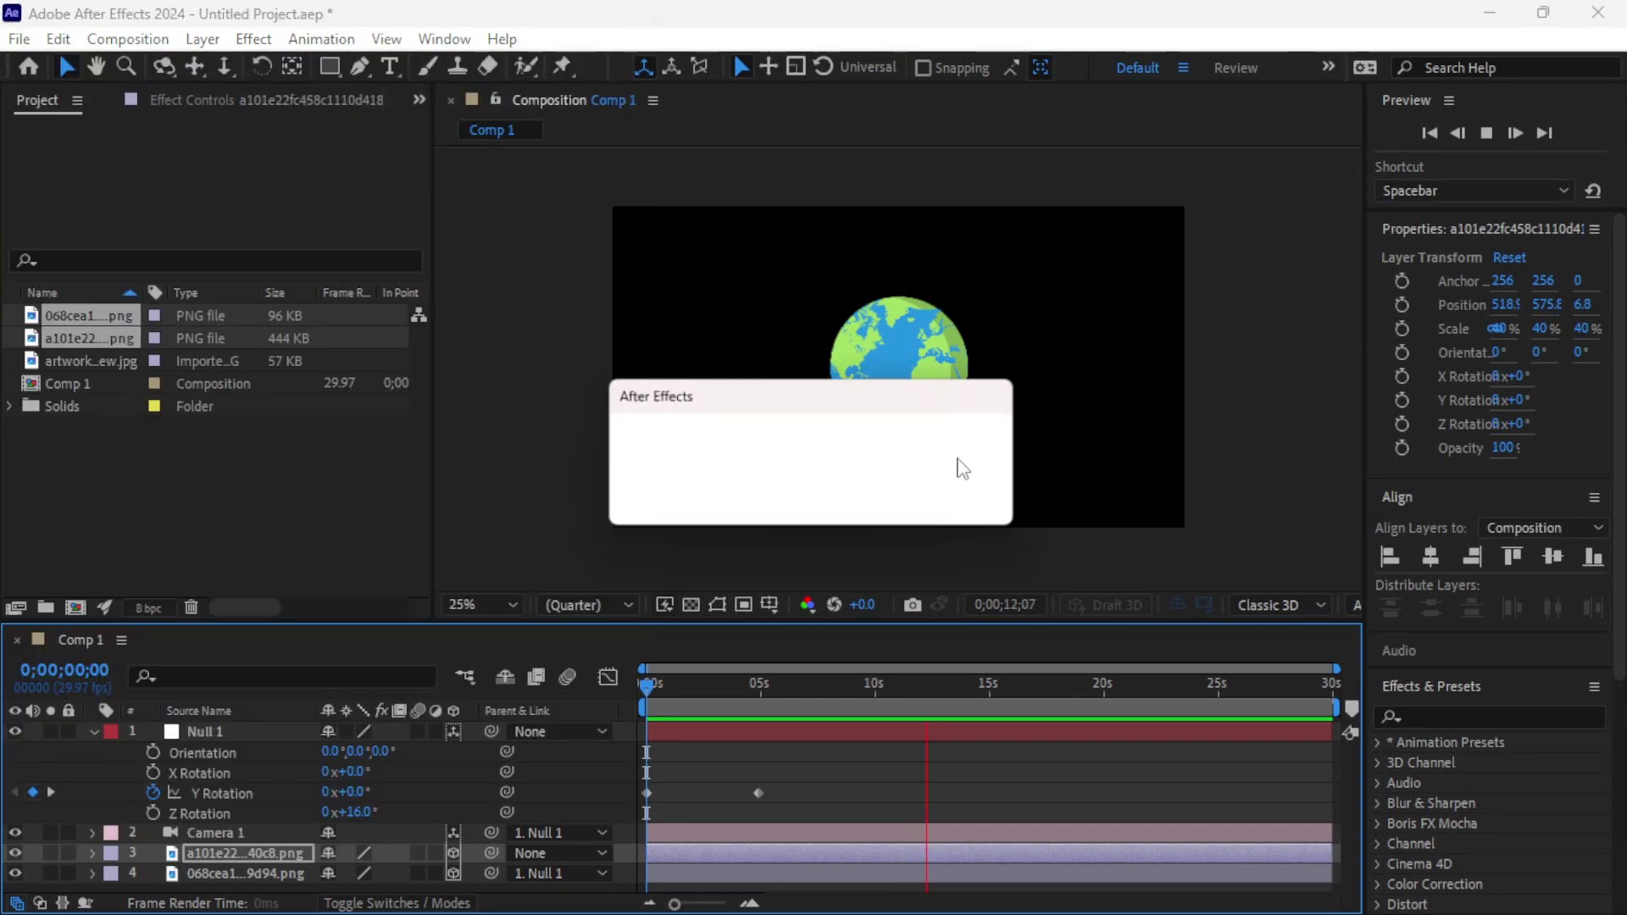
{"action": "left_click", "coordinate": [833, 499]}
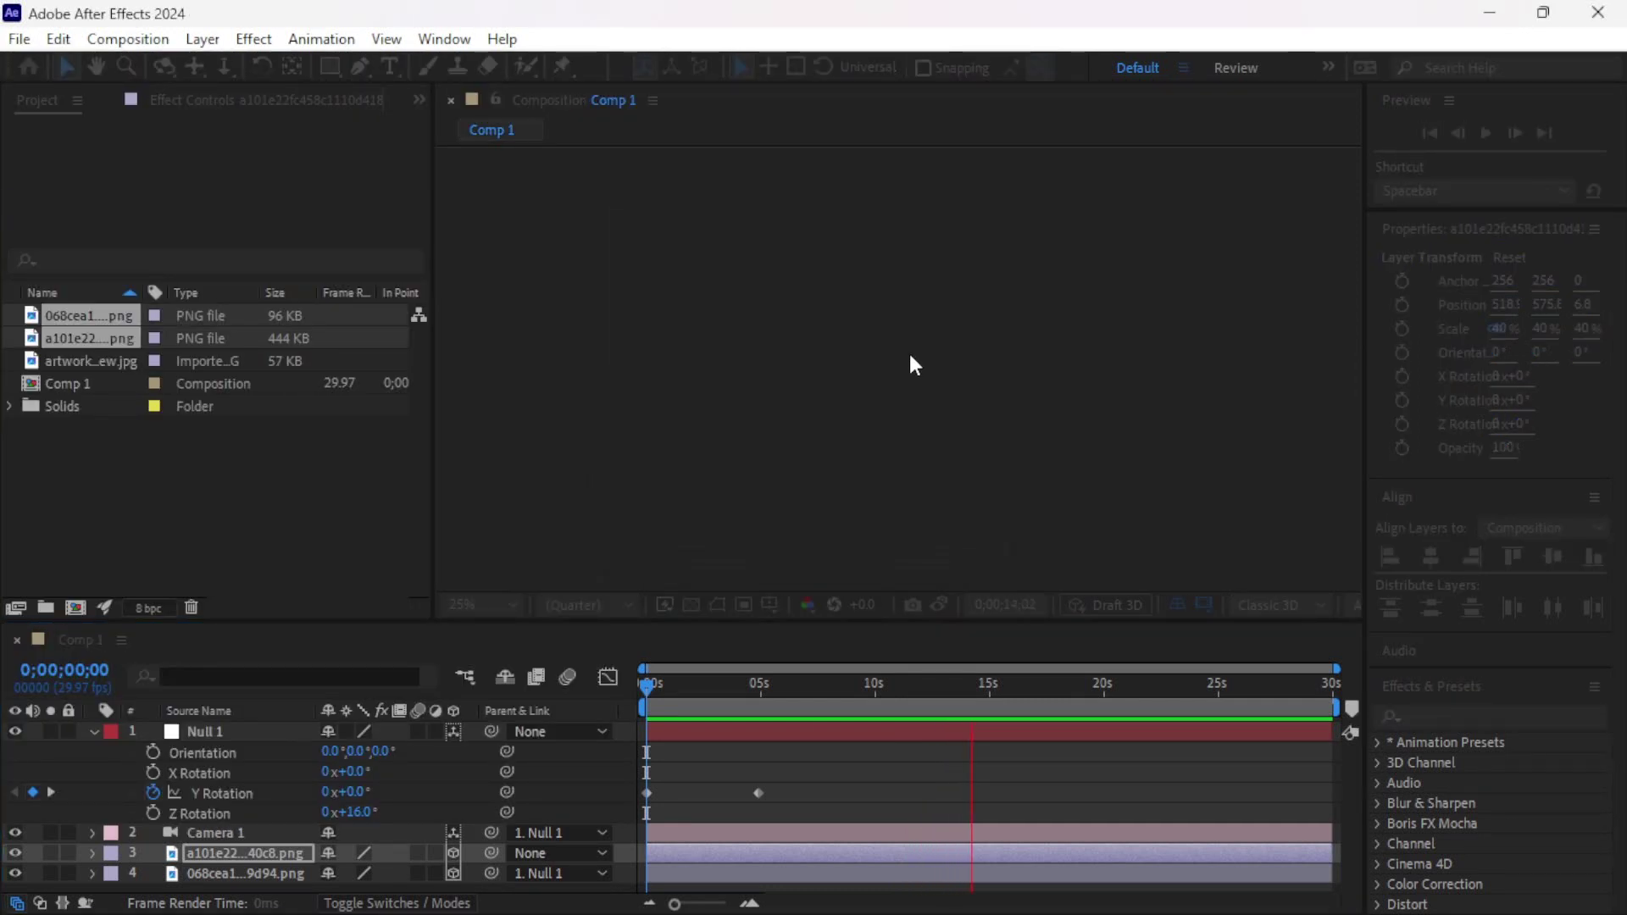
{"action": "left_click", "coordinate": [716, 334]}
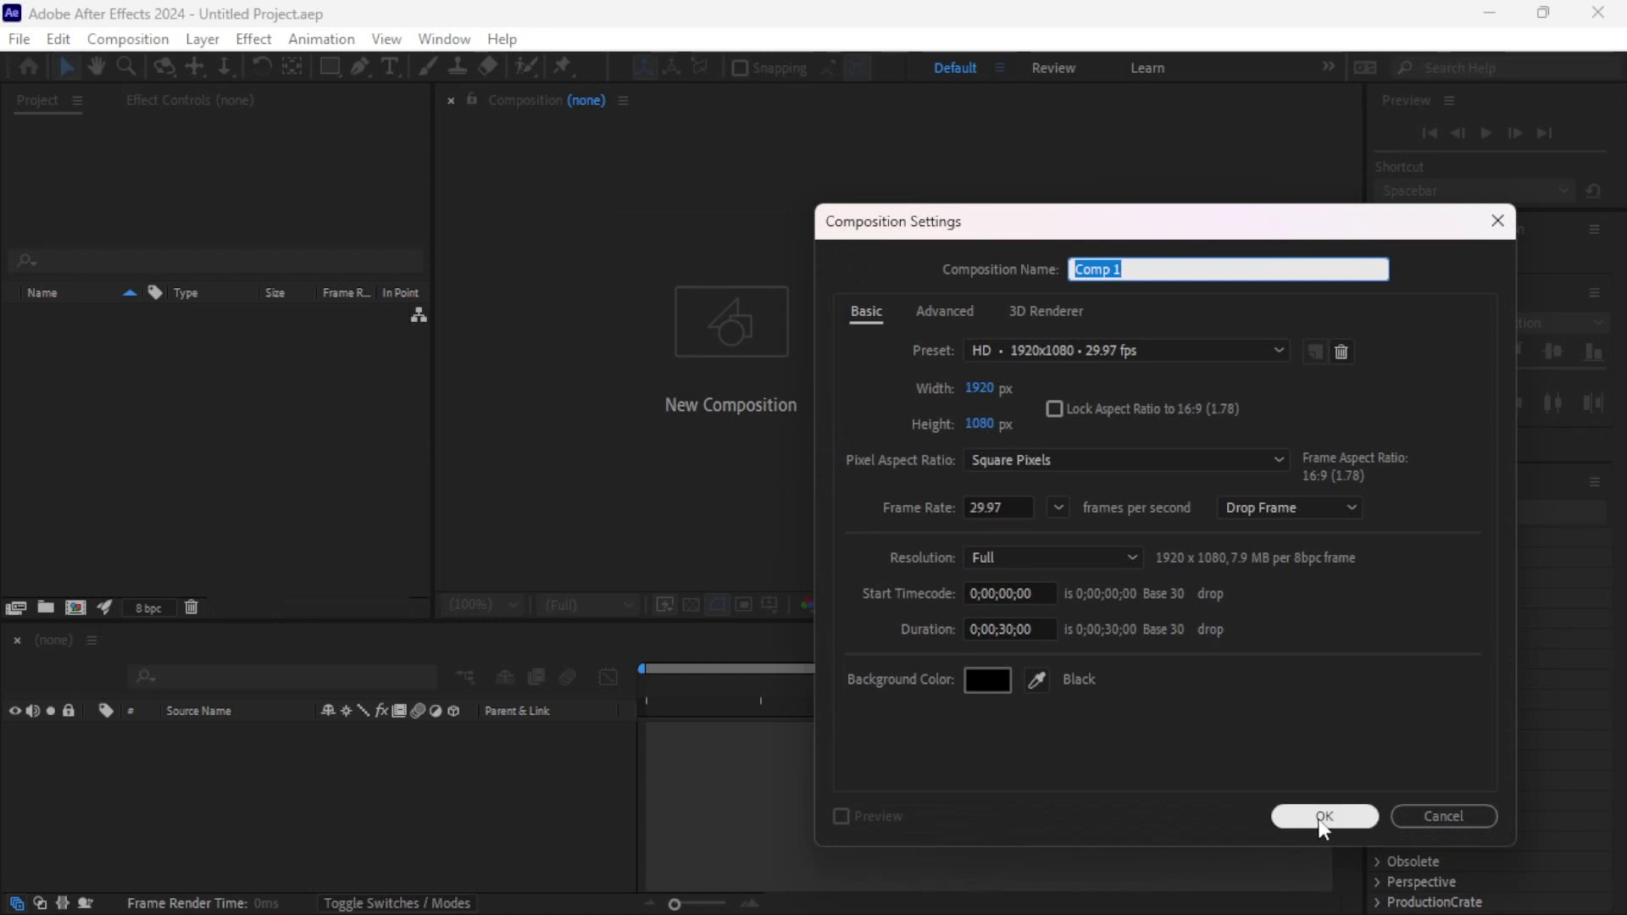
{"action": "left_click", "coordinate": [1325, 816]}
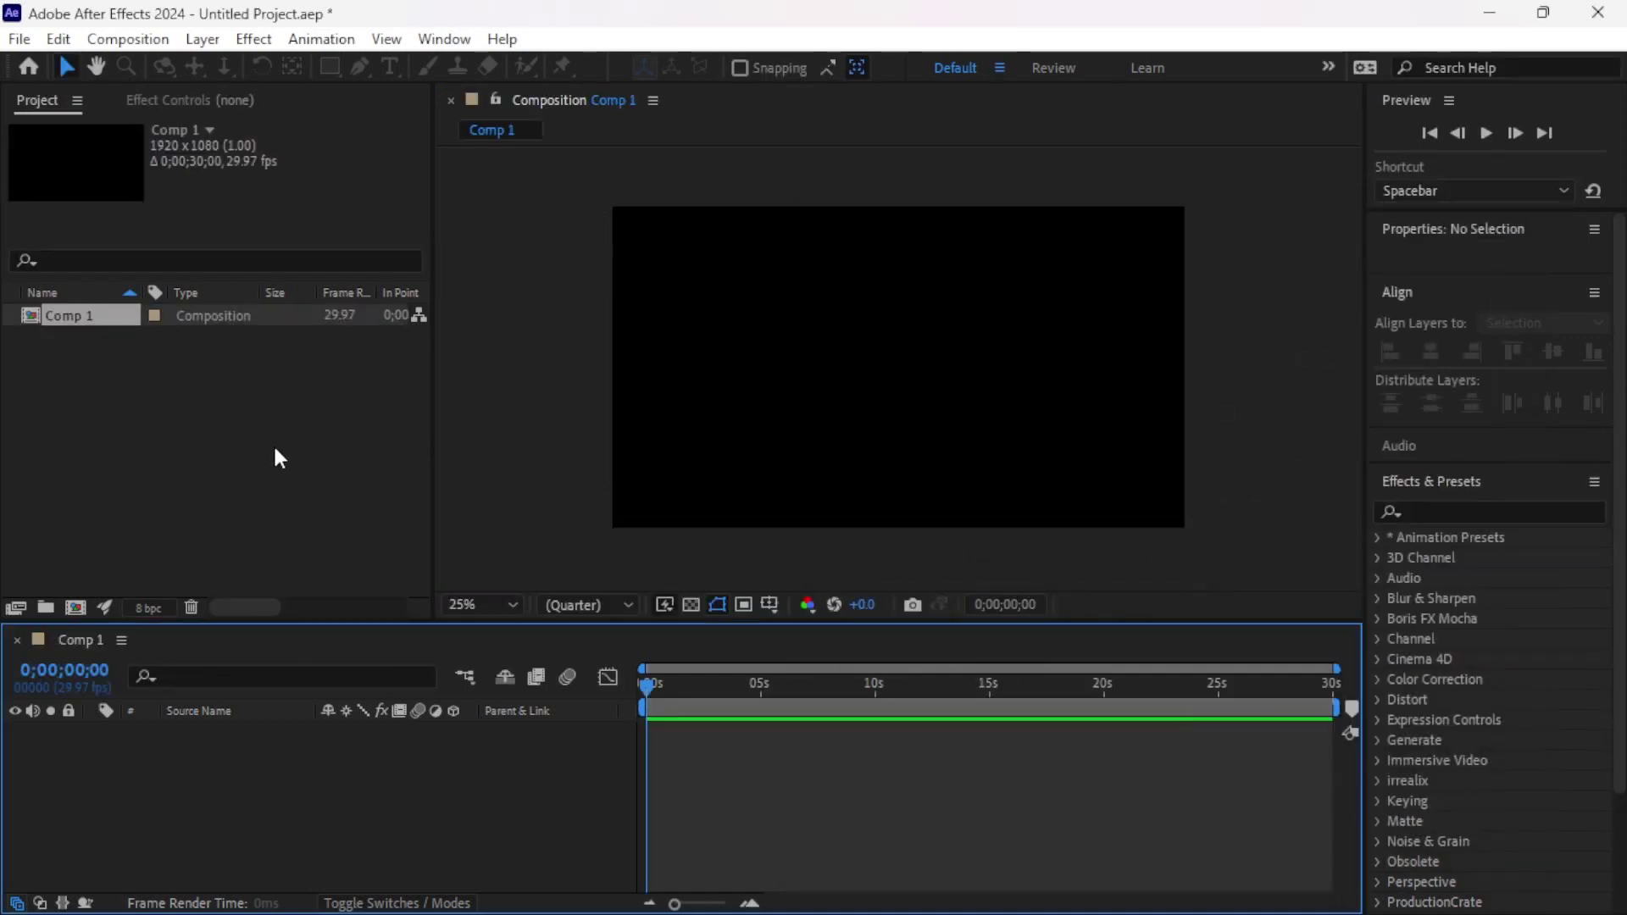
{"action": "double_click", "coordinate": [273, 445]}
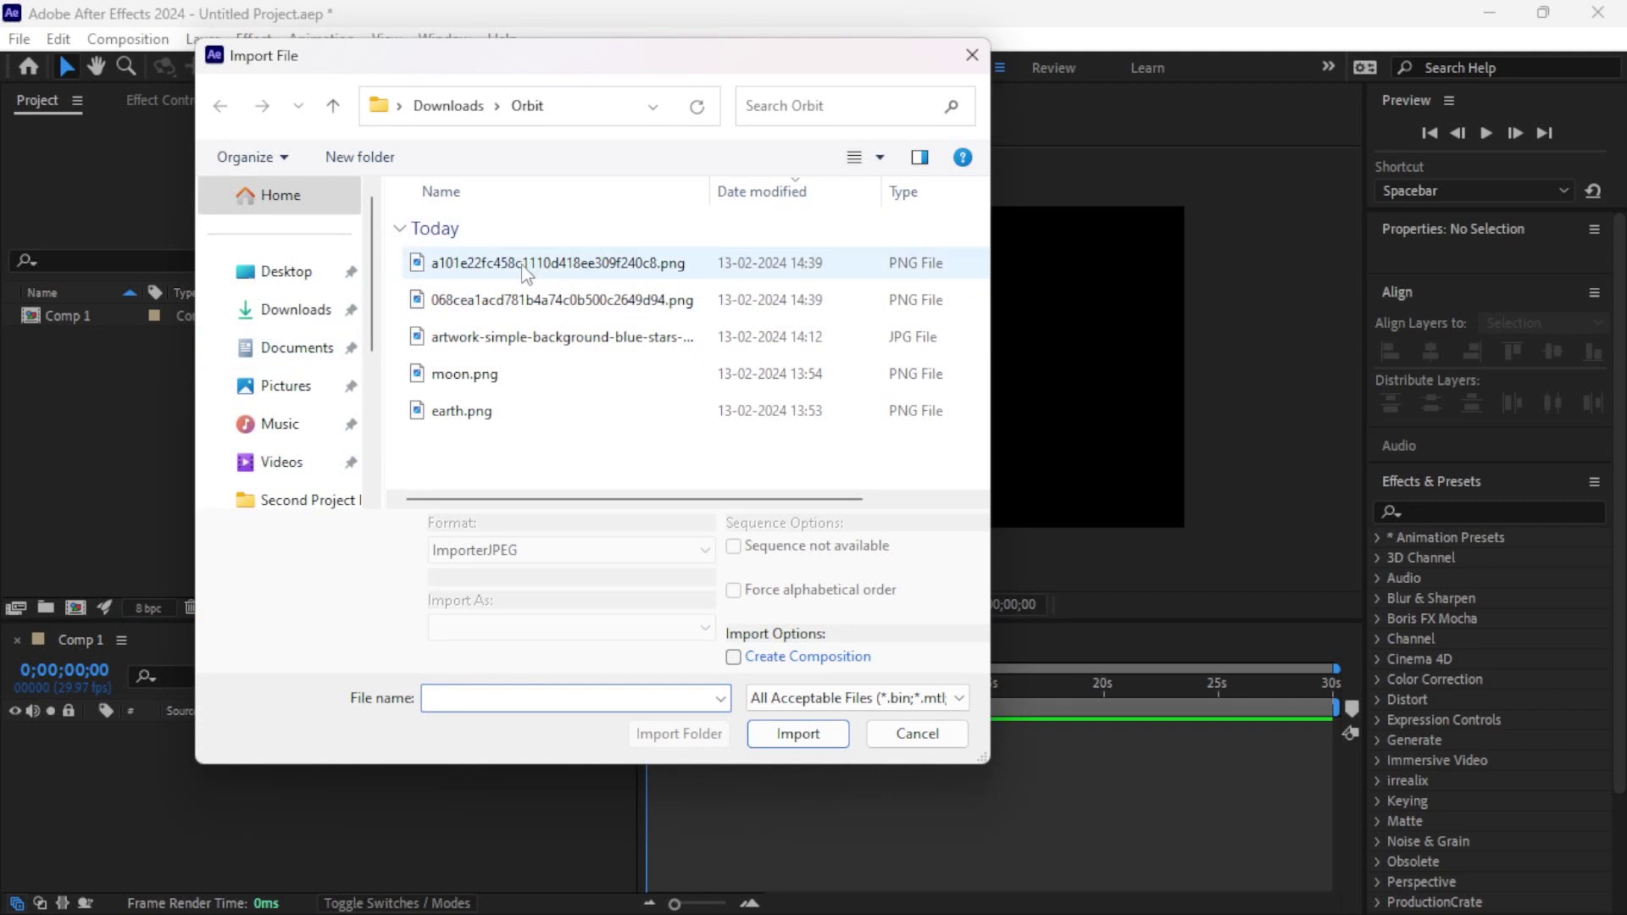
Import the two PNG images and the starry background JPG from Downloads > Orbit.
{"action": "left_click", "coordinate": [524, 266]}
{"action": "key", "text": "shift+Down"}
{"action": "key", "text": "shift+Down"}
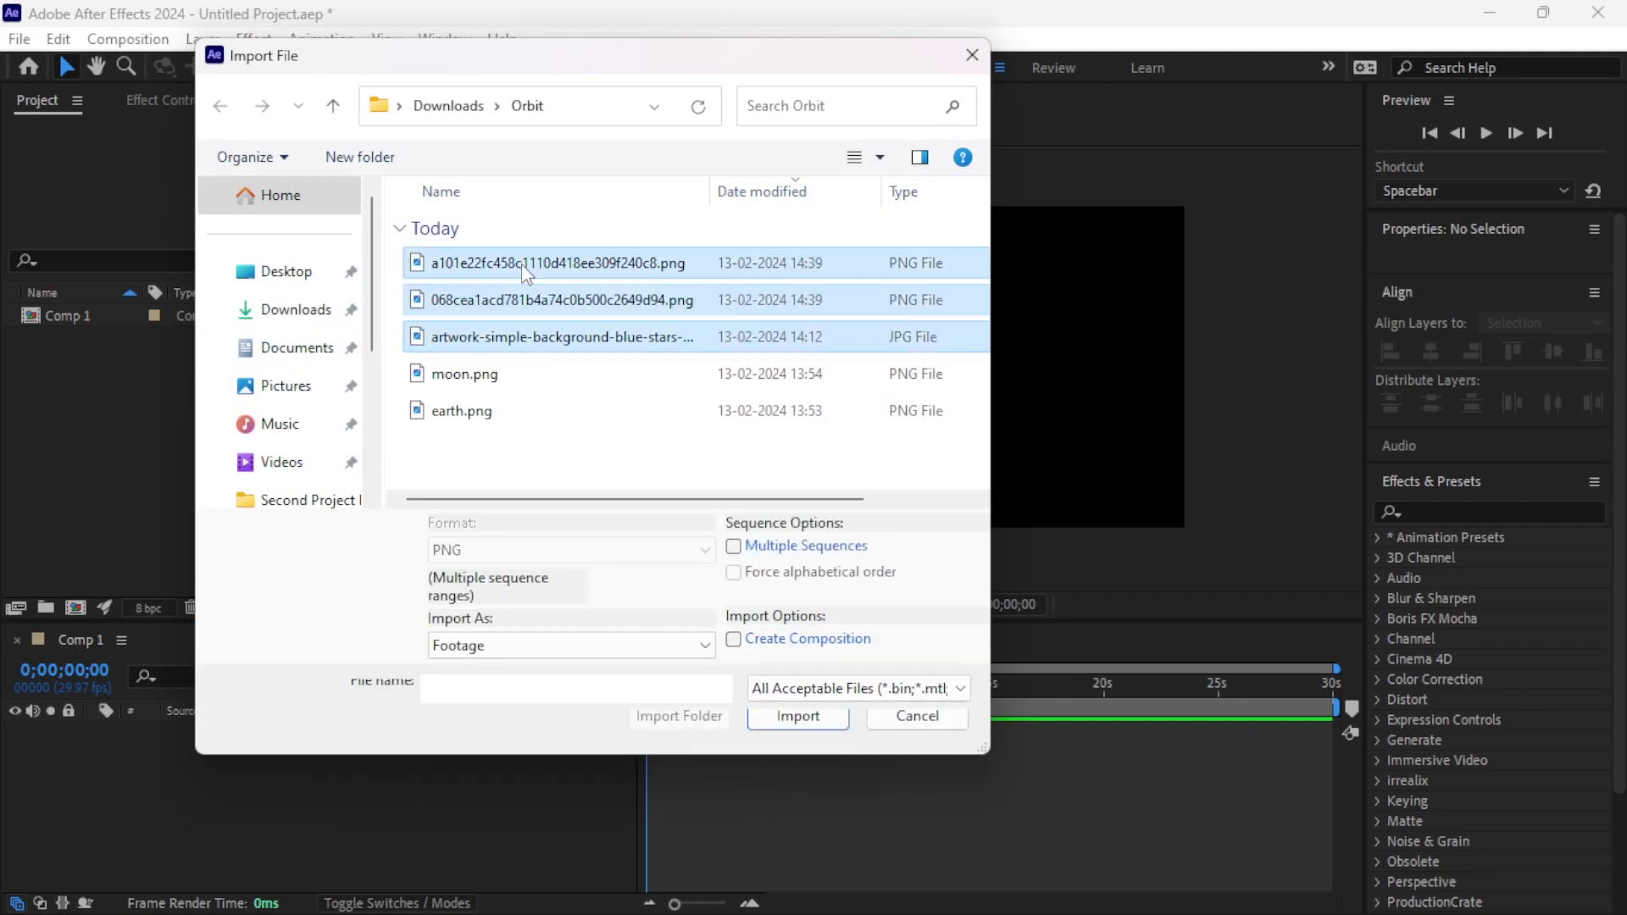
{"action": "left_click", "coordinate": [826, 724]}
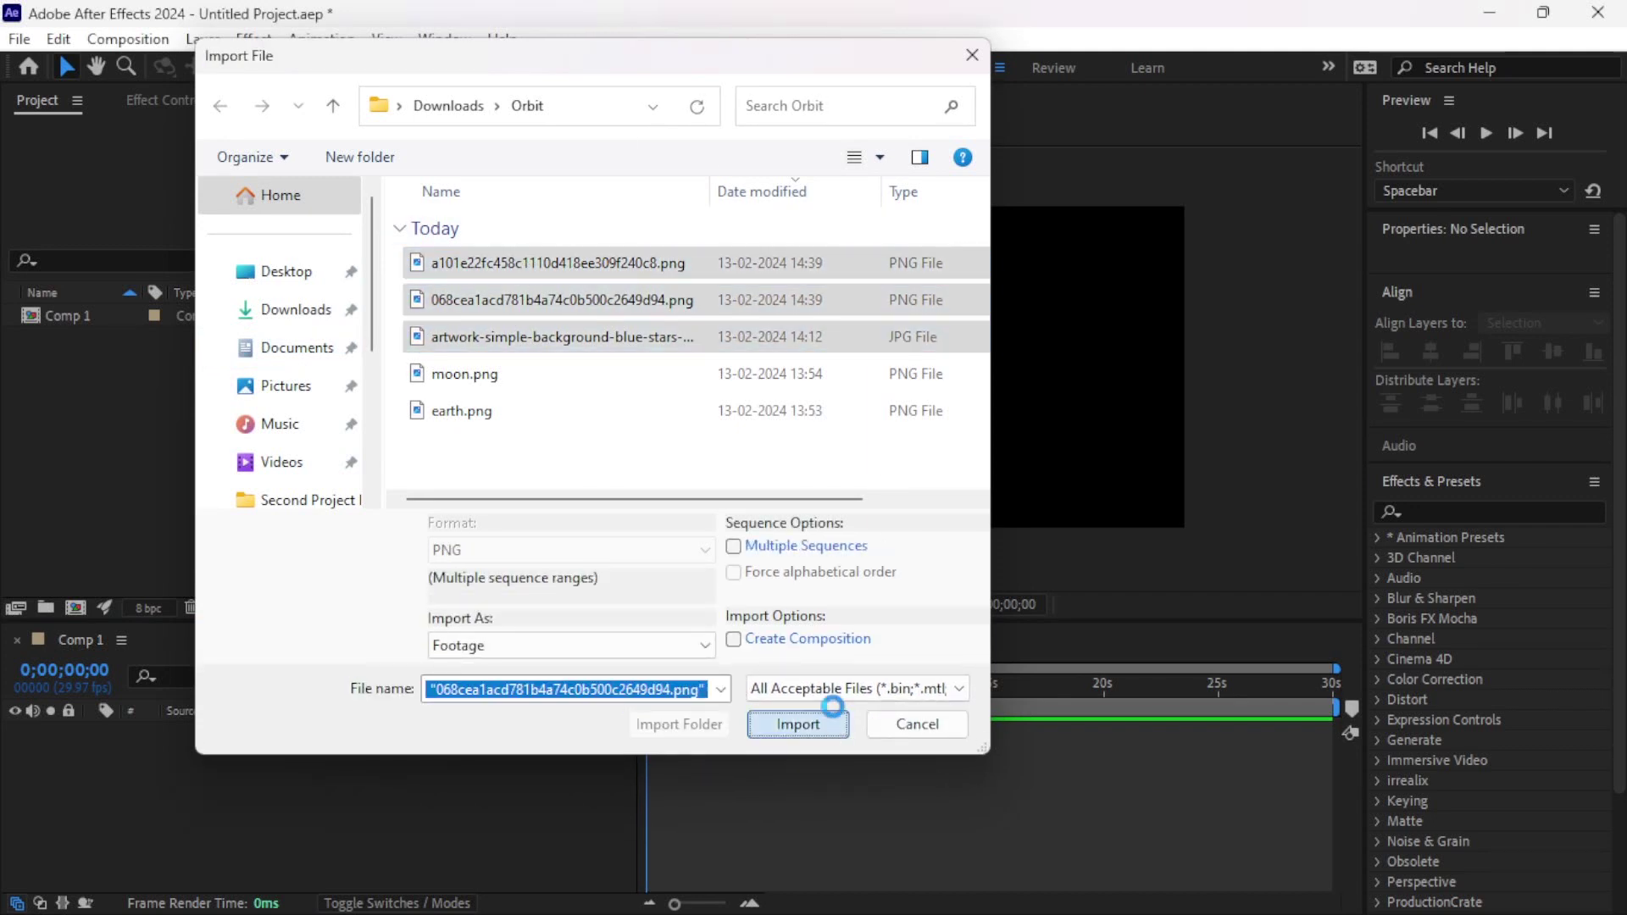
{"action": "left_click", "coordinate": [212, 447]}
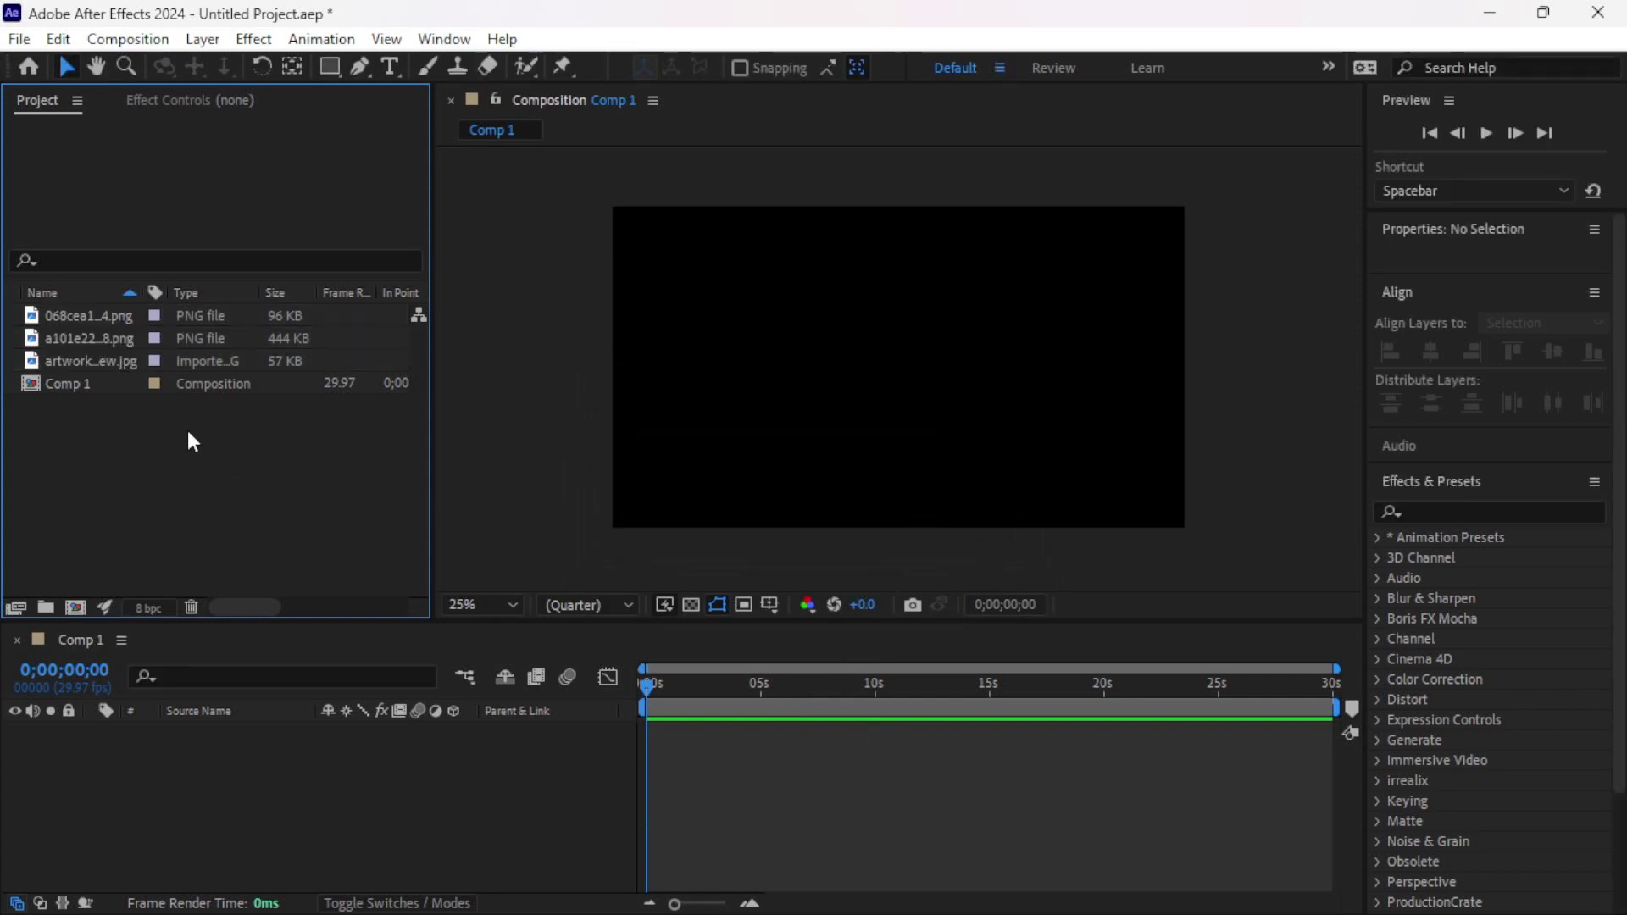
{"action": "left_click", "coordinate": [94, 339]}
Add the earth and moon PNGs to Comp 1 as layers.
{"action": "left_click", "coordinate": [90, 314], "text": "shift"}
{"action": "left_click_drag", "start_coordinate": [116, 339], "coordinate": [182, 810]}
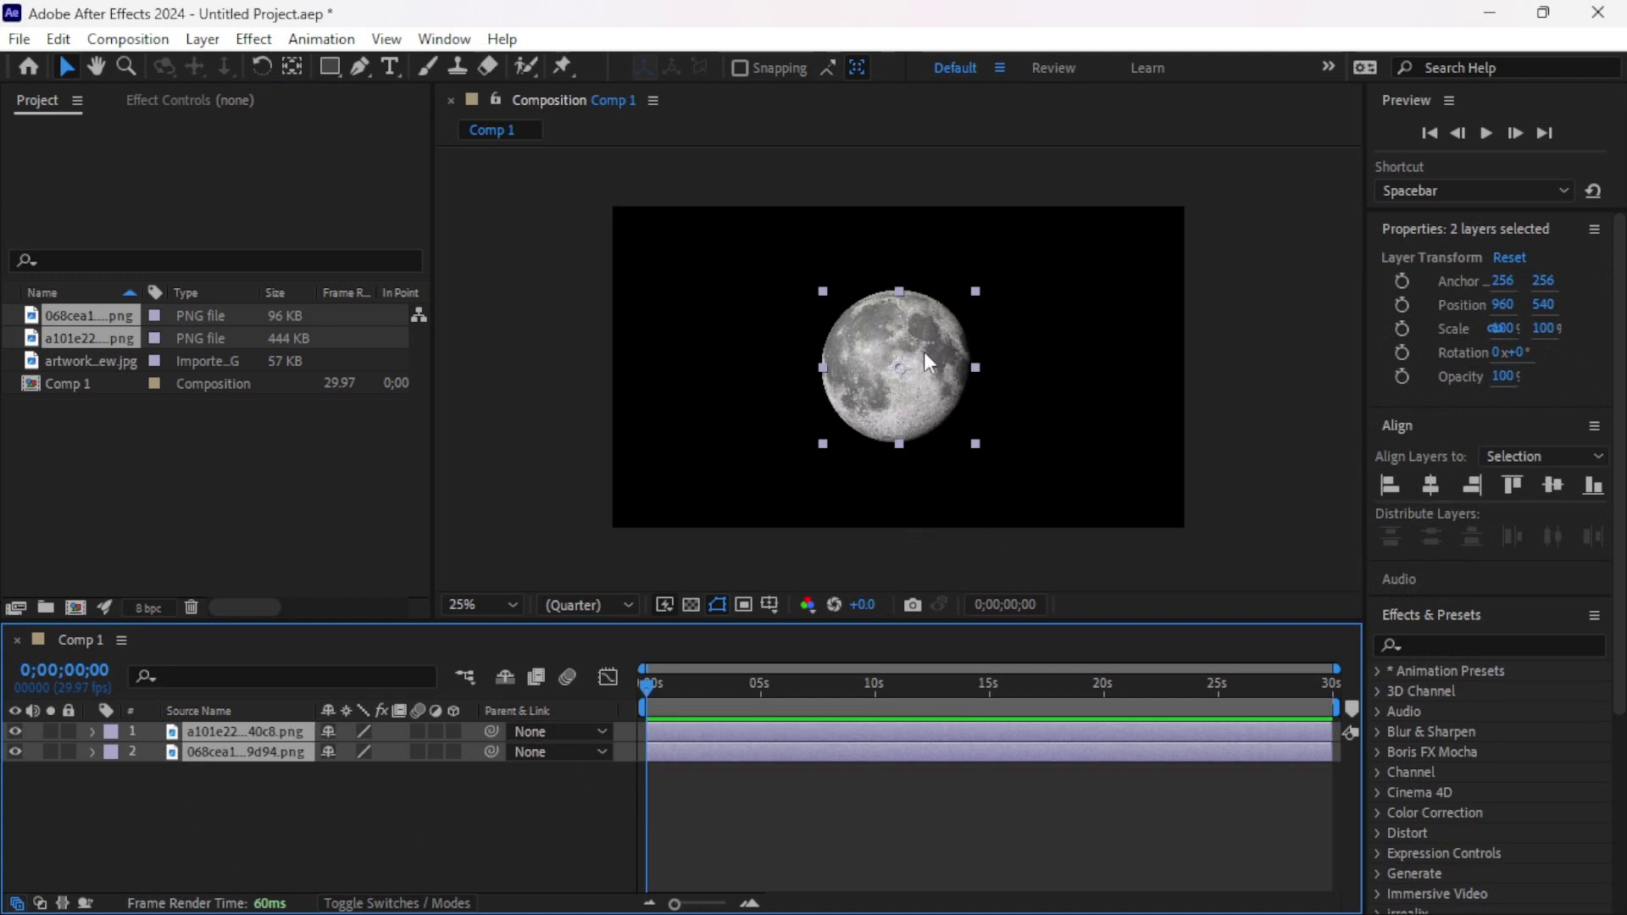
{"action": "left_click", "coordinate": [148, 793]}
{"action": "left_click", "coordinate": [14, 731]}
{"action": "left_click", "coordinate": [14, 731]}
Scale the moon layer to 40% and place it lower-left of the earth.
{"action": "left_click", "coordinate": [203, 731]}
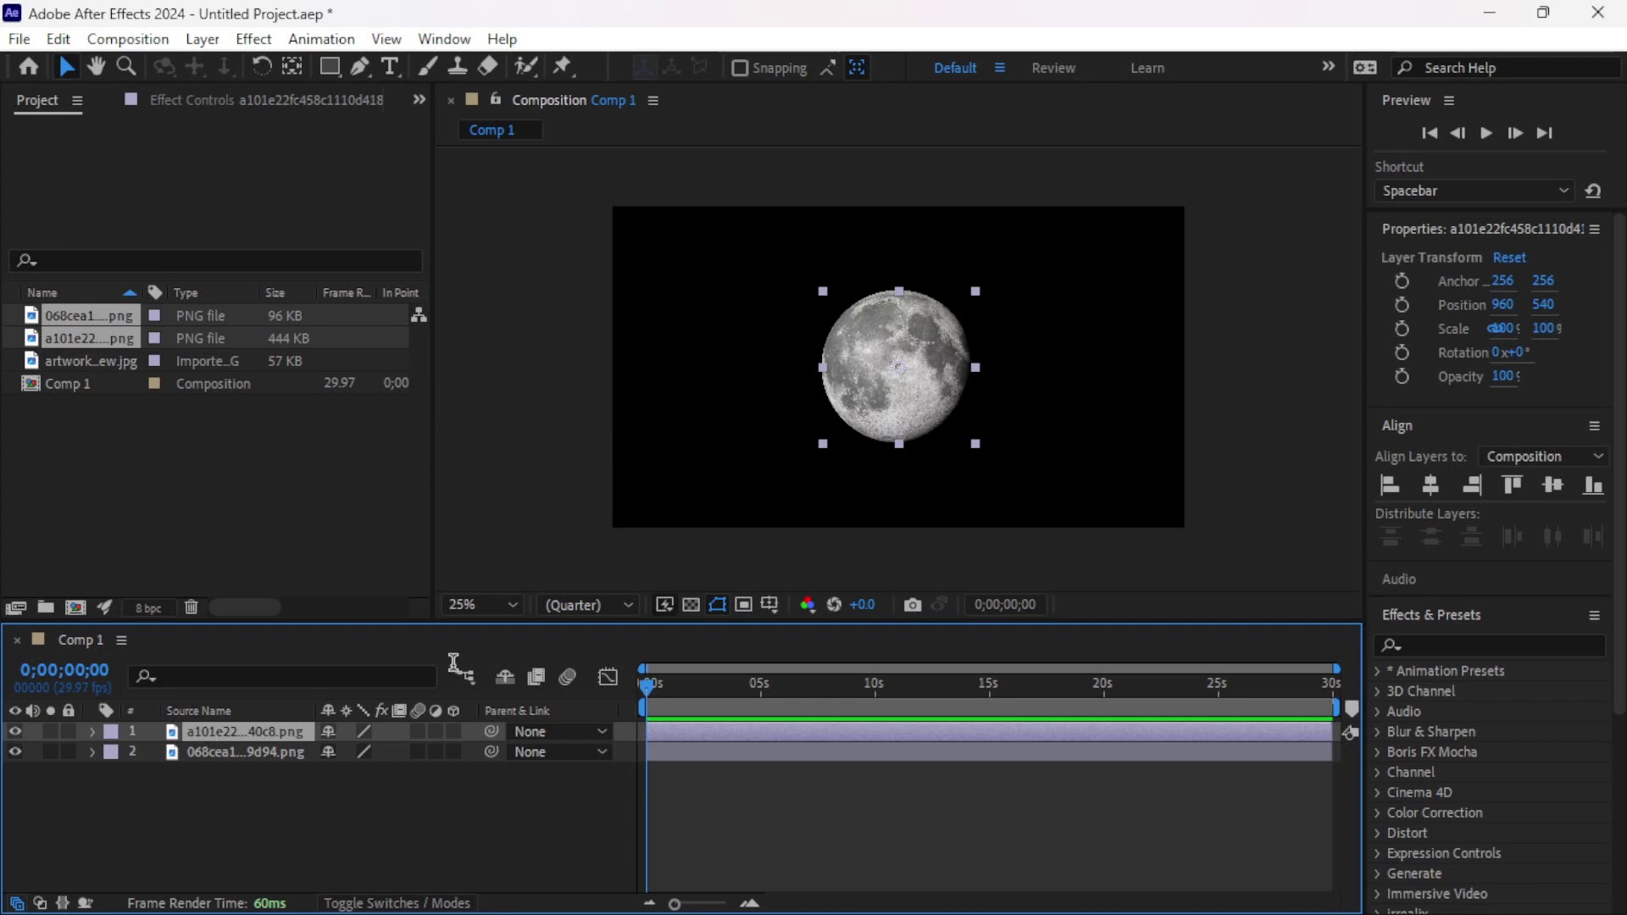
{"action": "key", "text": "s"}
{"action": "left_click_drag", "start_coordinate": [359, 751], "coordinate": [300, 760]}
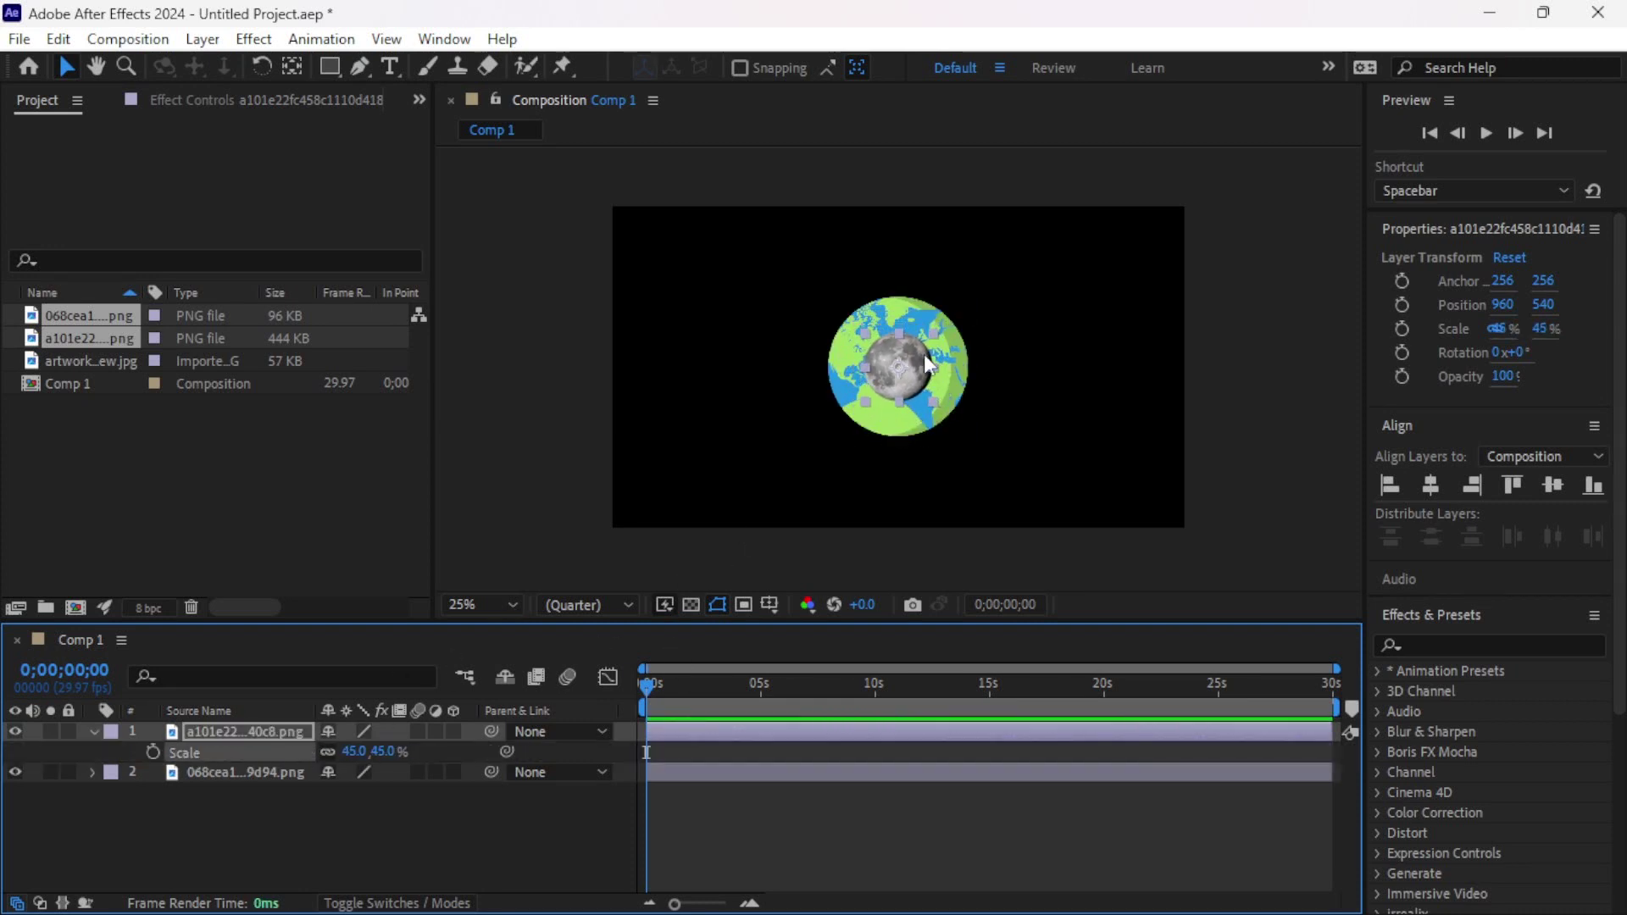
{"action": "mouse_move", "coordinate": [918, 354]}
{"action": "left_mouse_down"}
{"action": "mouse_move", "coordinate": [831, 413]}
{"action": "mouse_move", "coordinate": [765, 420]}
{"action": "left_mouse_up"}
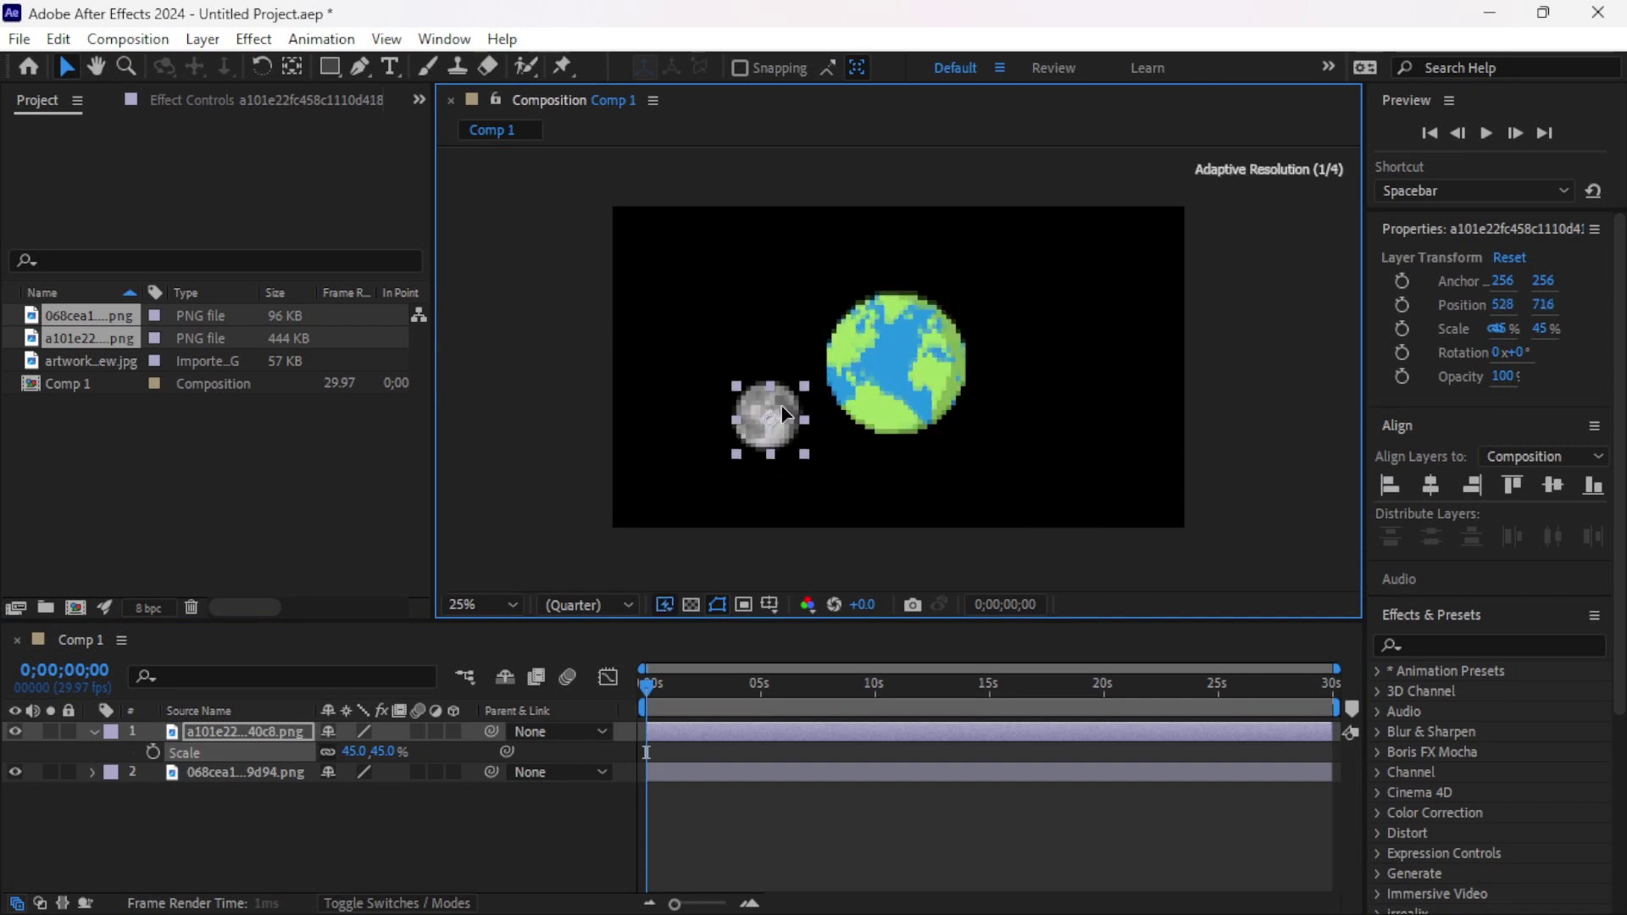
{"action": "left_click", "coordinate": [356, 751]}
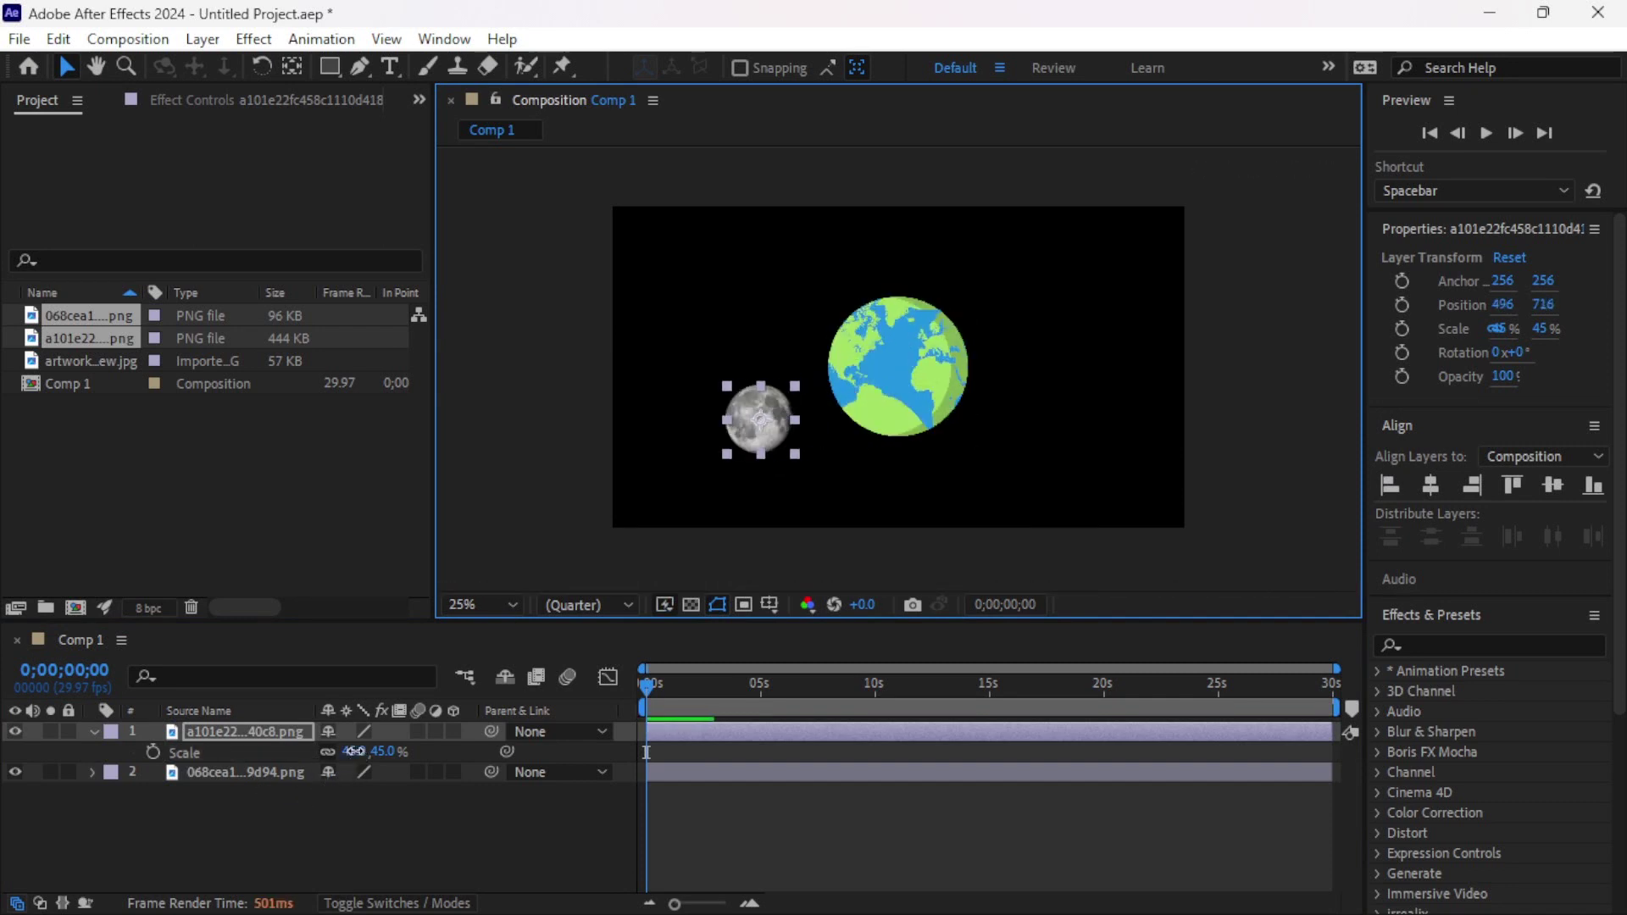
{"action": "type", "text": "40"}
{"action": "key", "text": "Return"}
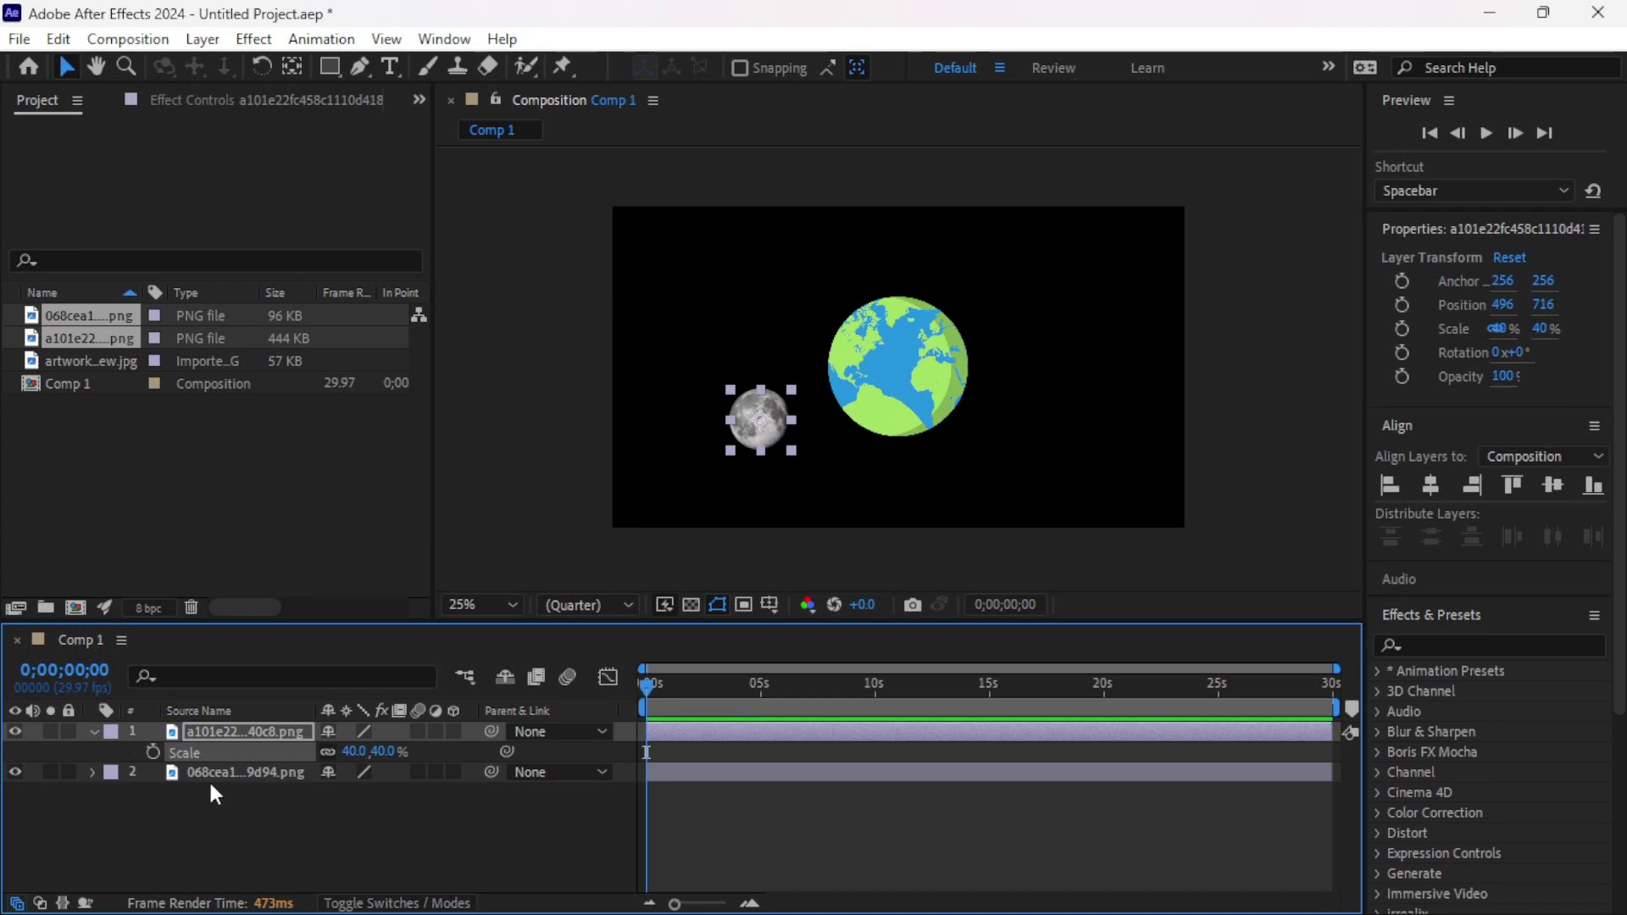
{"action": "key", "text": "s"}
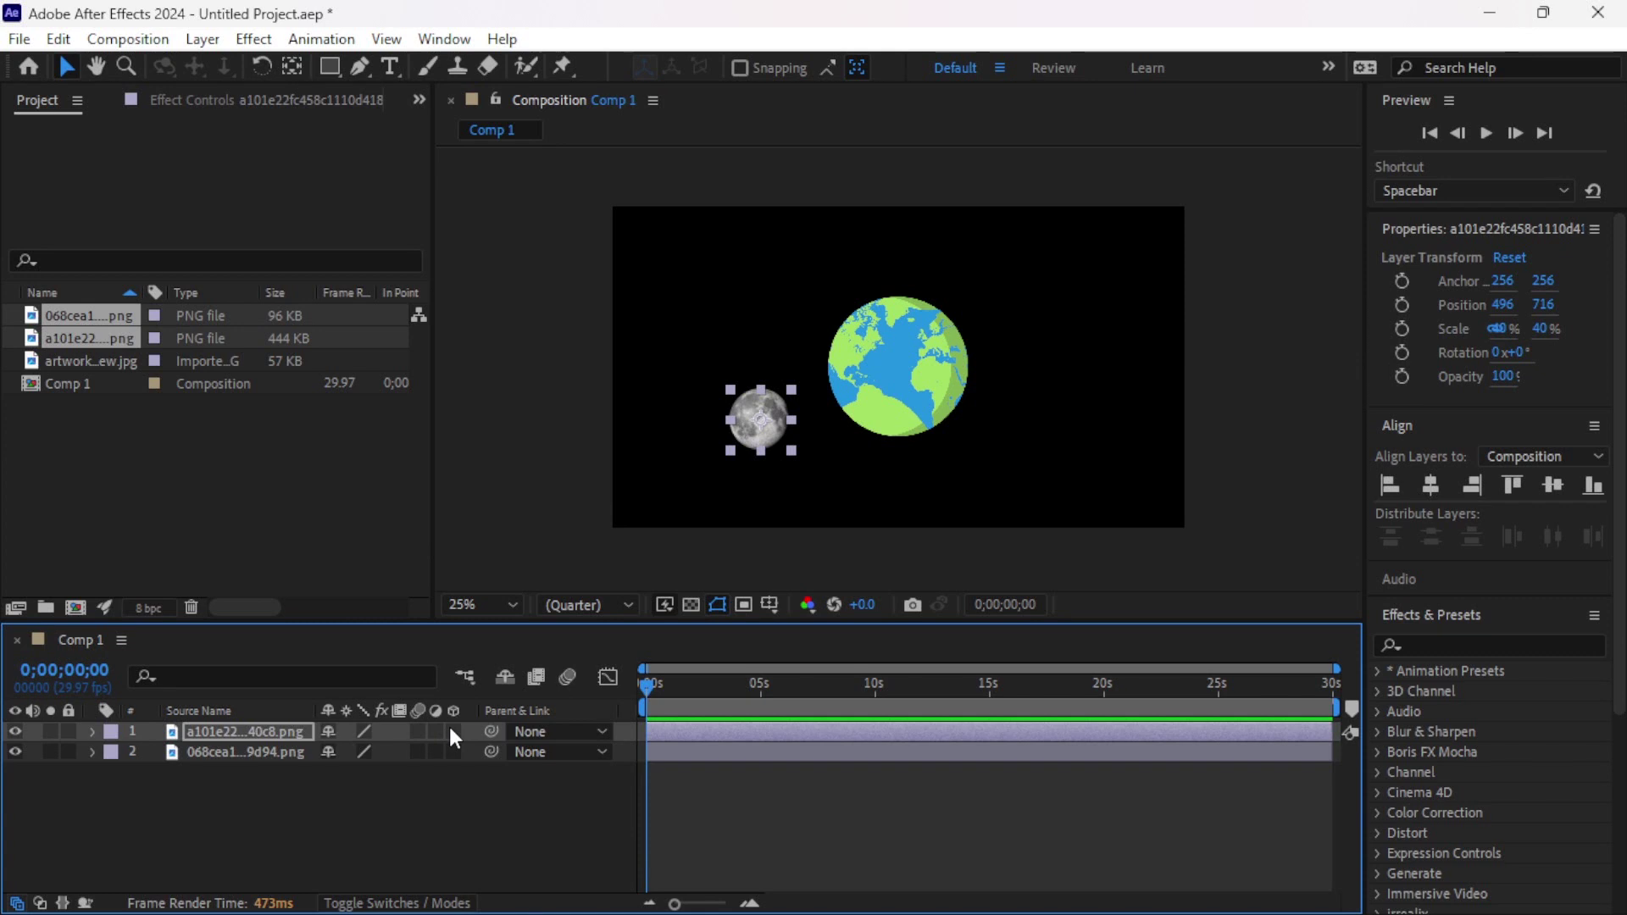
Make the moon and earth layers 3D.
{"action": "left_click", "coordinate": [452, 730]}
{"action": "left_click", "coordinate": [451, 749]}
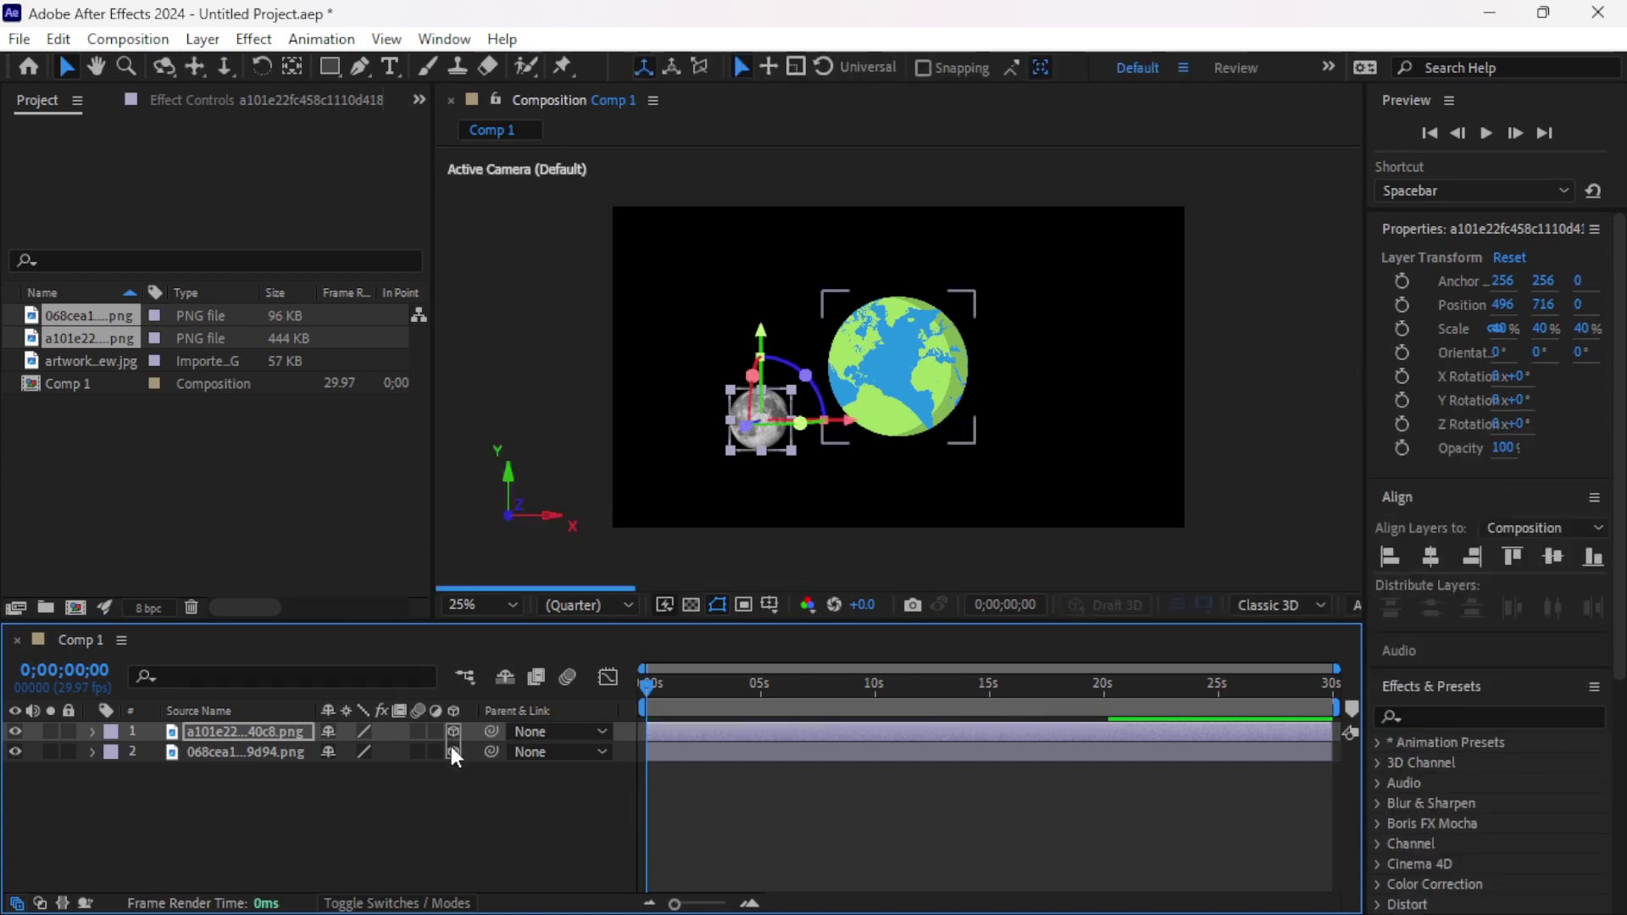
{"action": "left_click", "coordinate": [488, 834]}
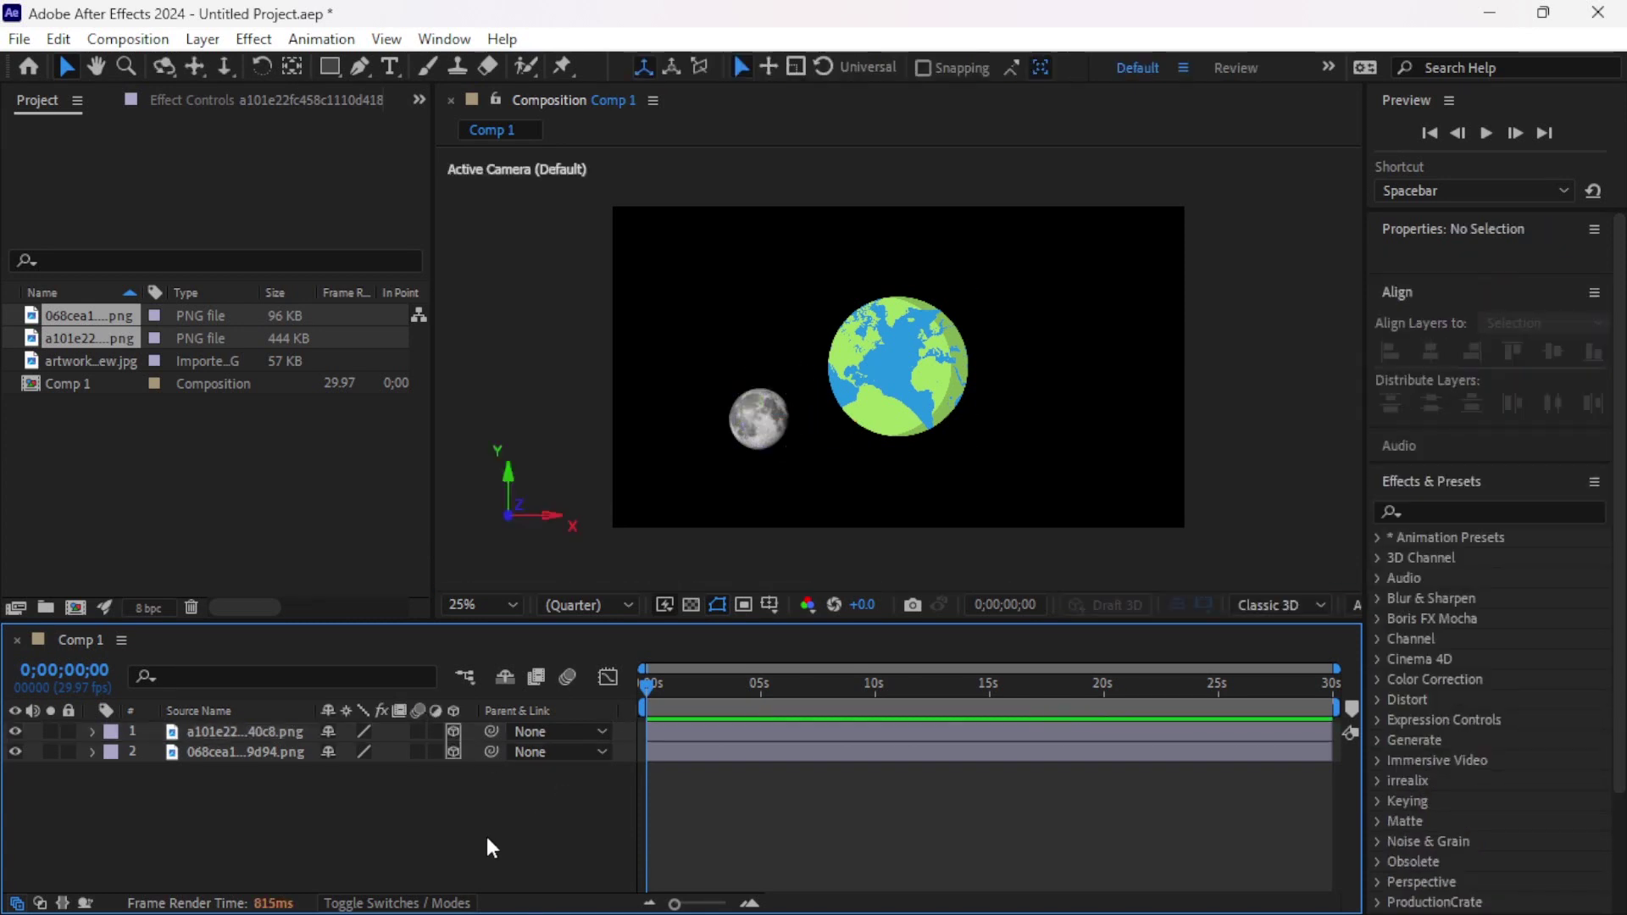
Add a 50mm two-node Camera 1 to Comp 1.
{"action": "right_click", "coordinate": [450, 822]}
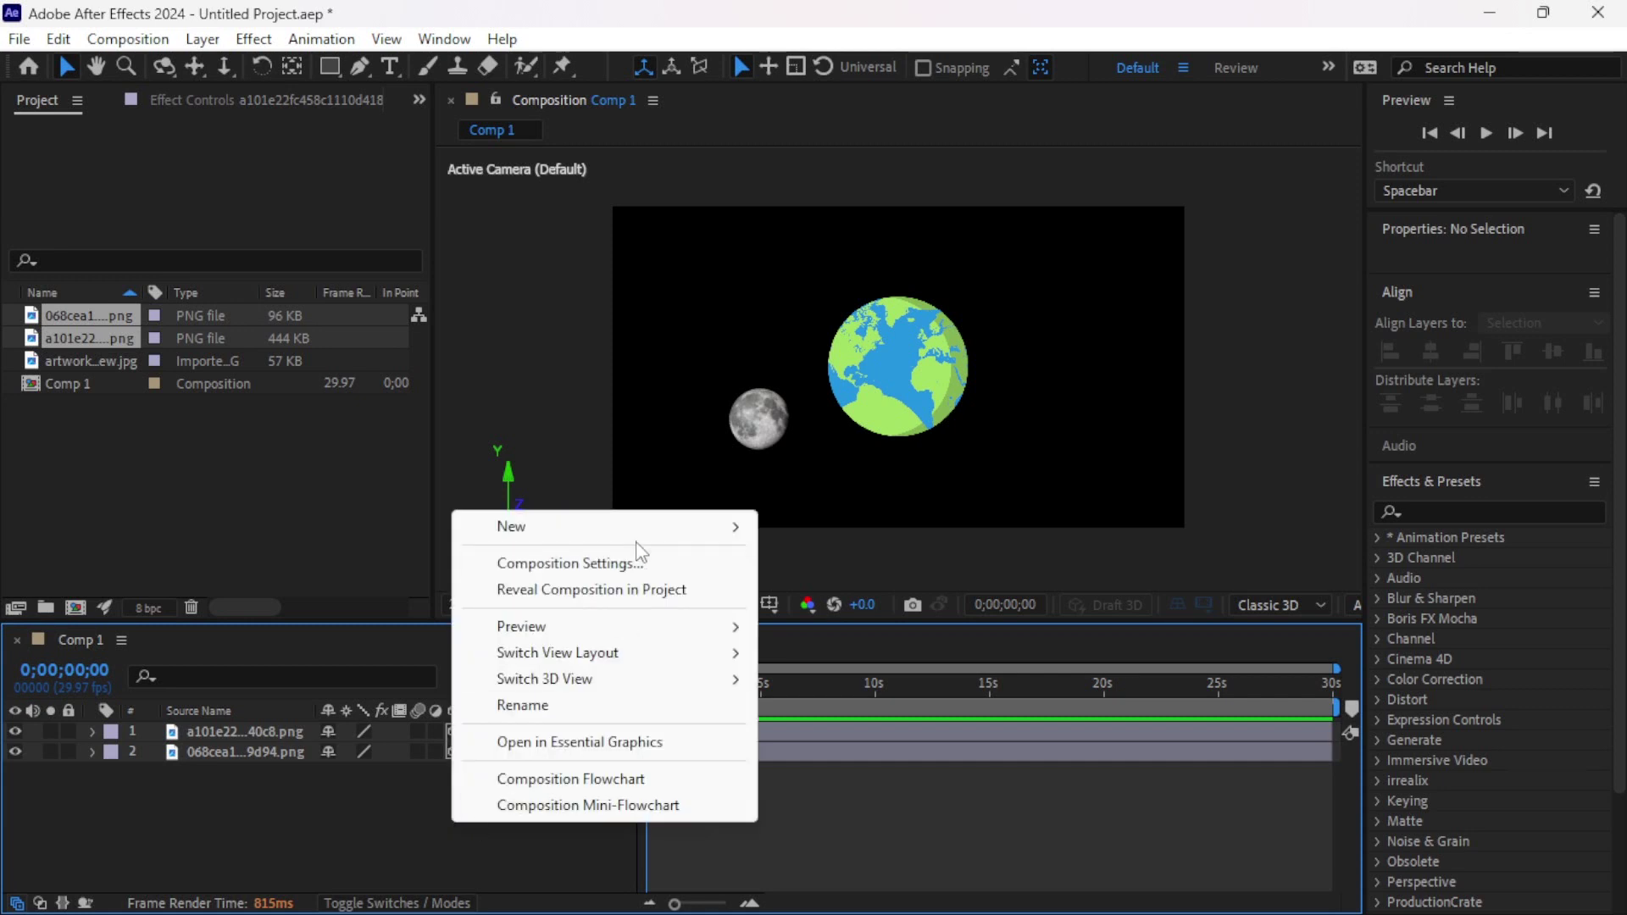
{"action": "mouse_move", "coordinate": [641, 543]}
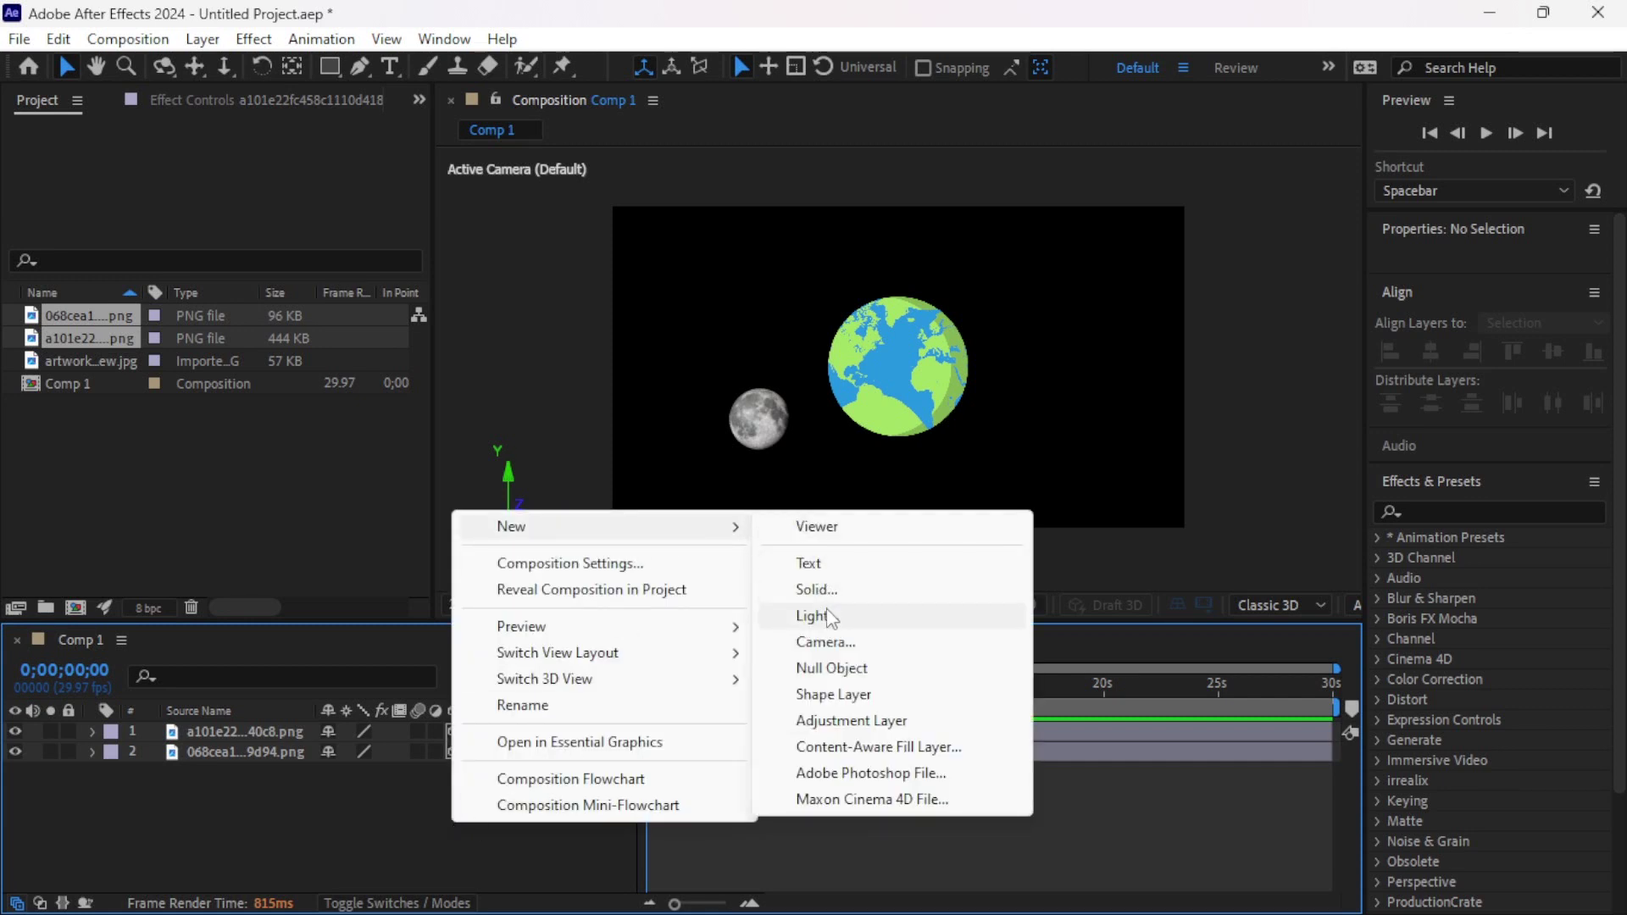
{"action": "left_click", "coordinate": [838, 645]}
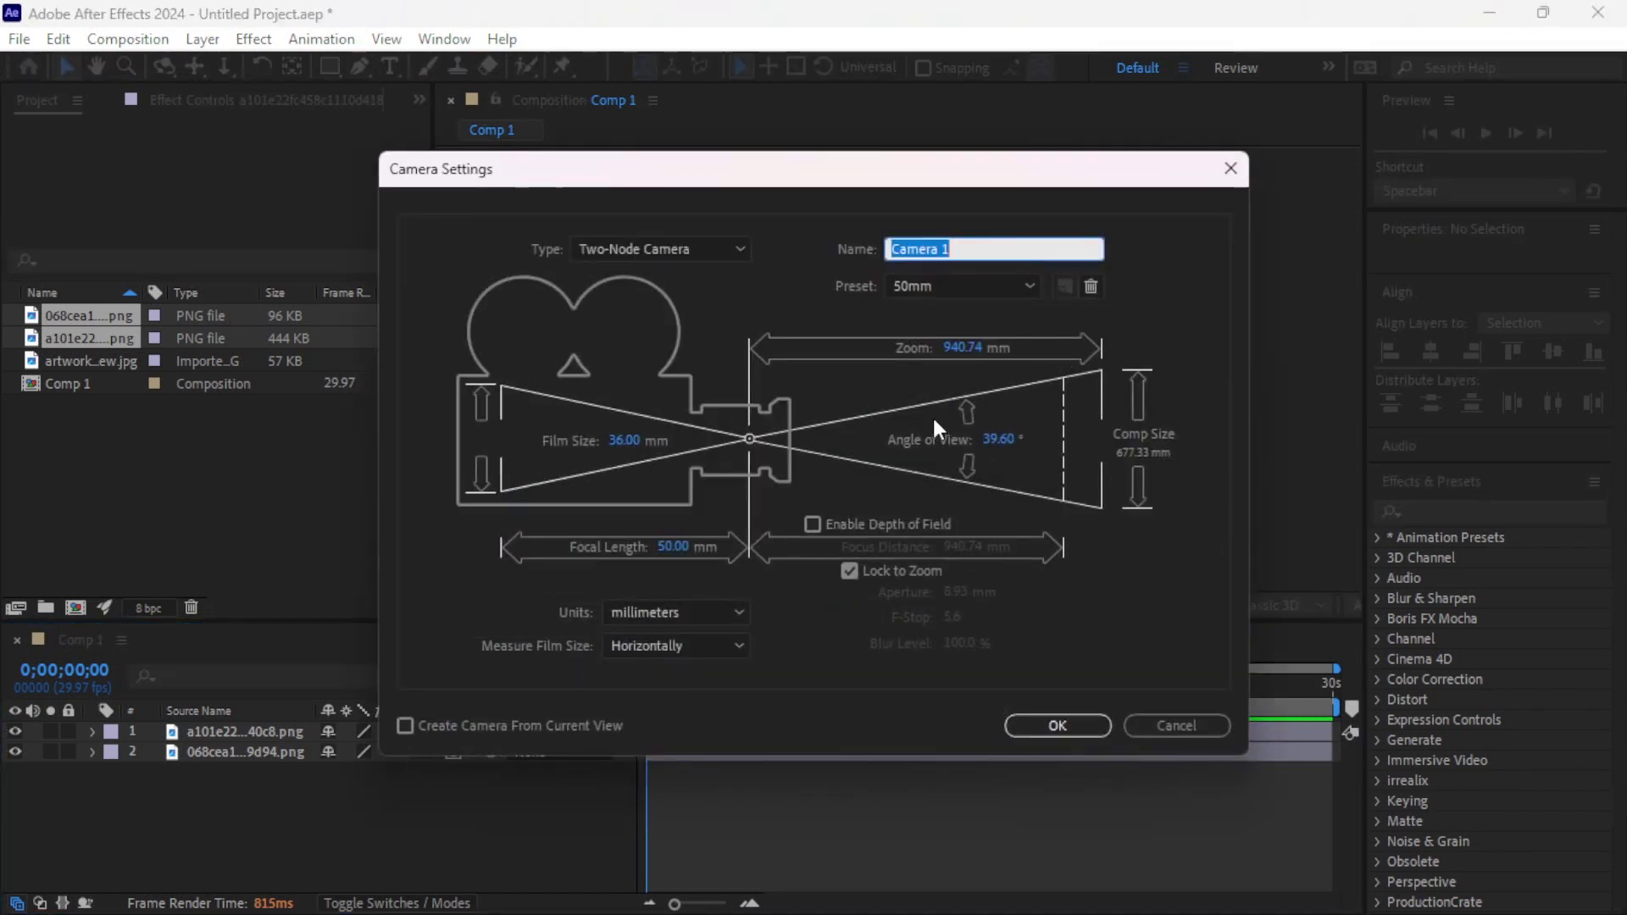
{"action": "left_click", "coordinate": [1037, 726]}
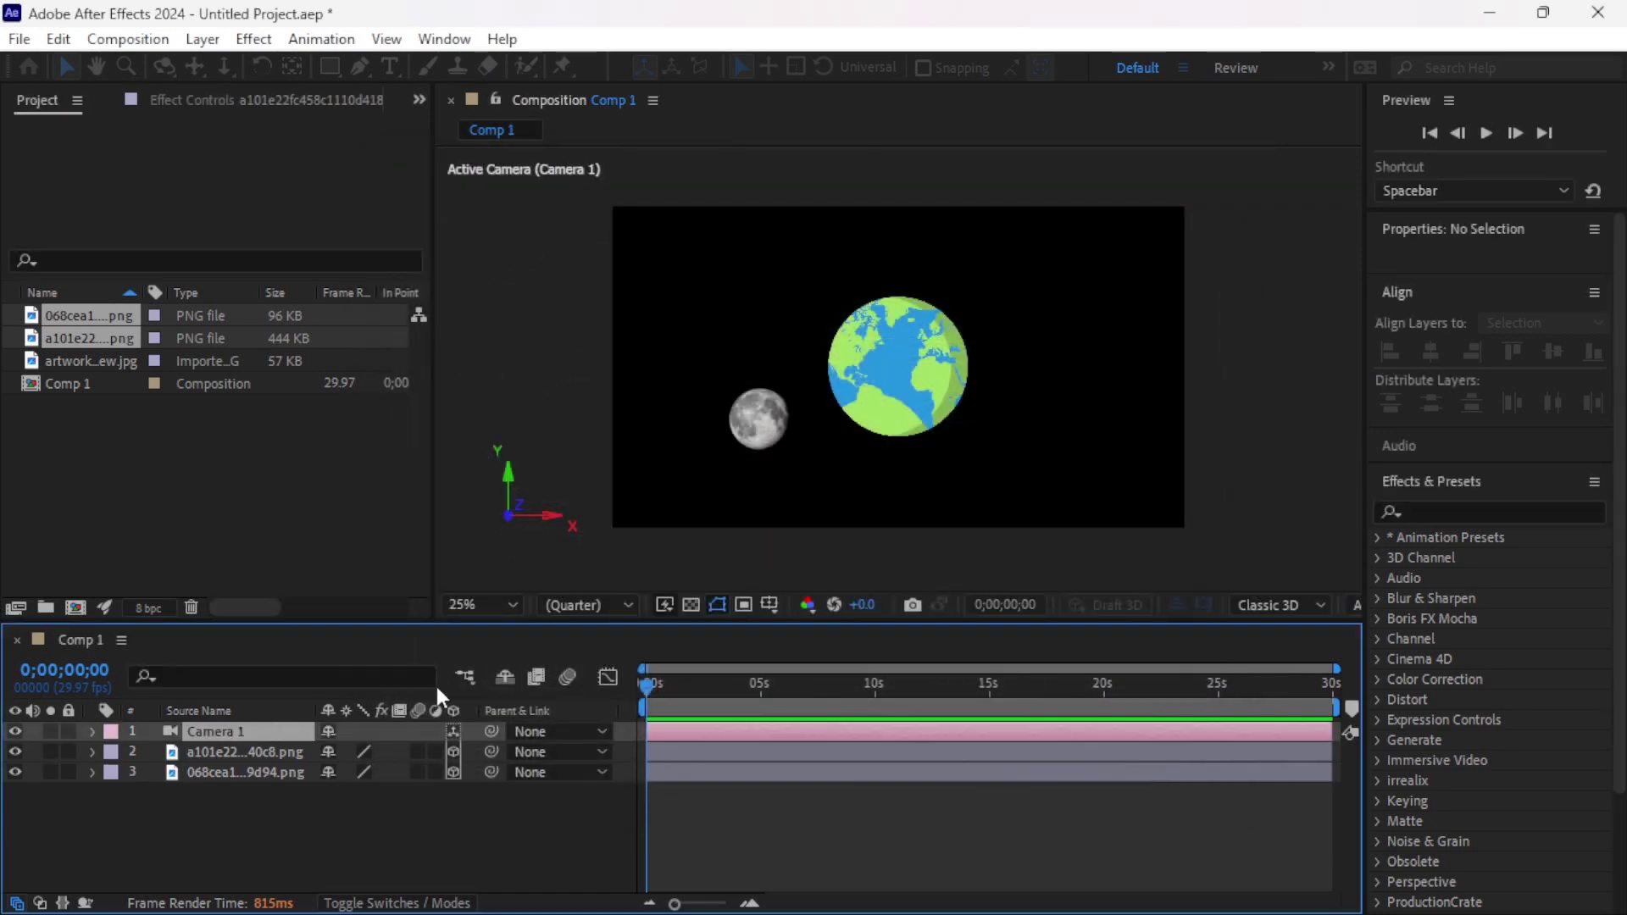
{"action": "right_click", "coordinate": [233, 740]}
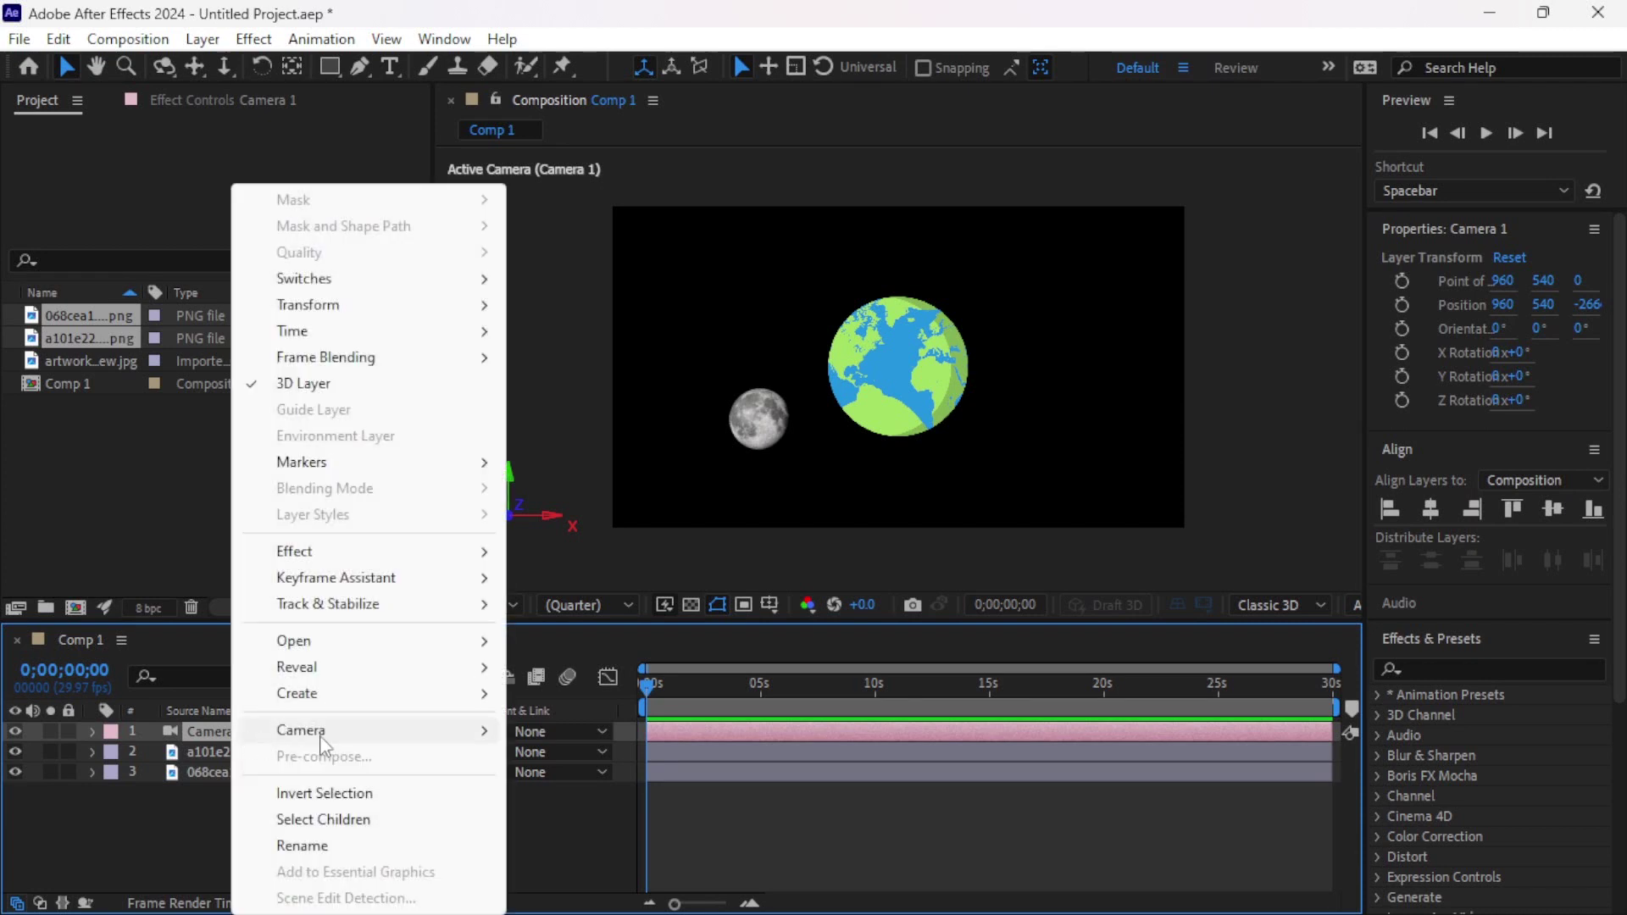
Add a 3D Null 1 as the parent of Camera 1.
{"action": "mouse_move", "coordinate": [298, 730]}
{"action": "left_click", "coordinate": [644, 580]}
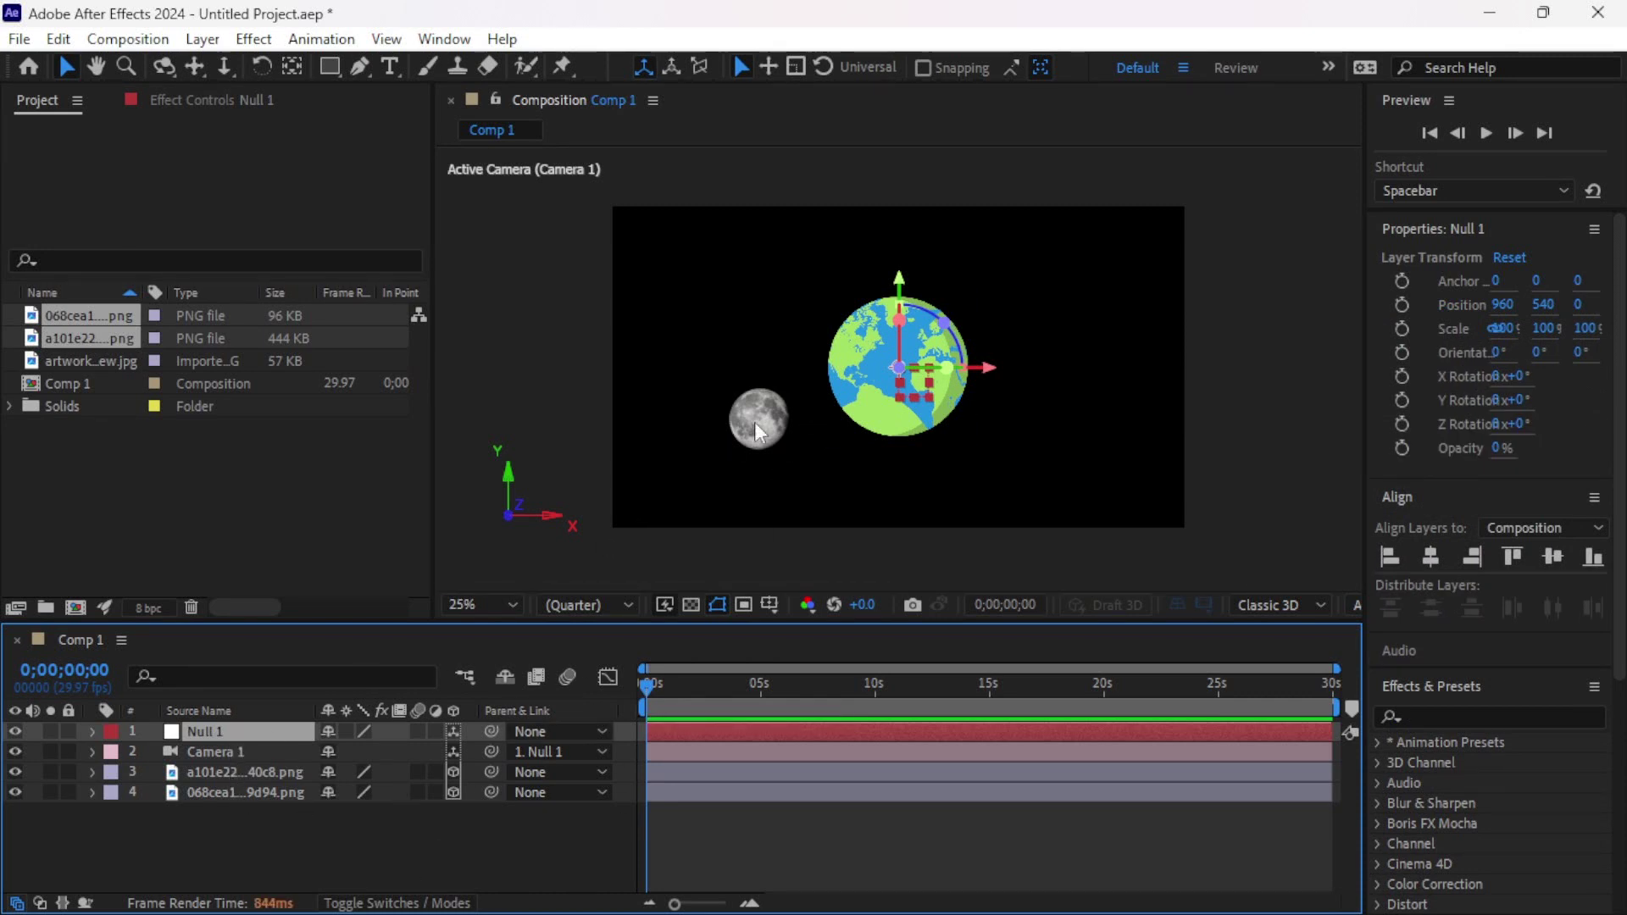
{"action": "left_click", "coordinate": [12, 793]}
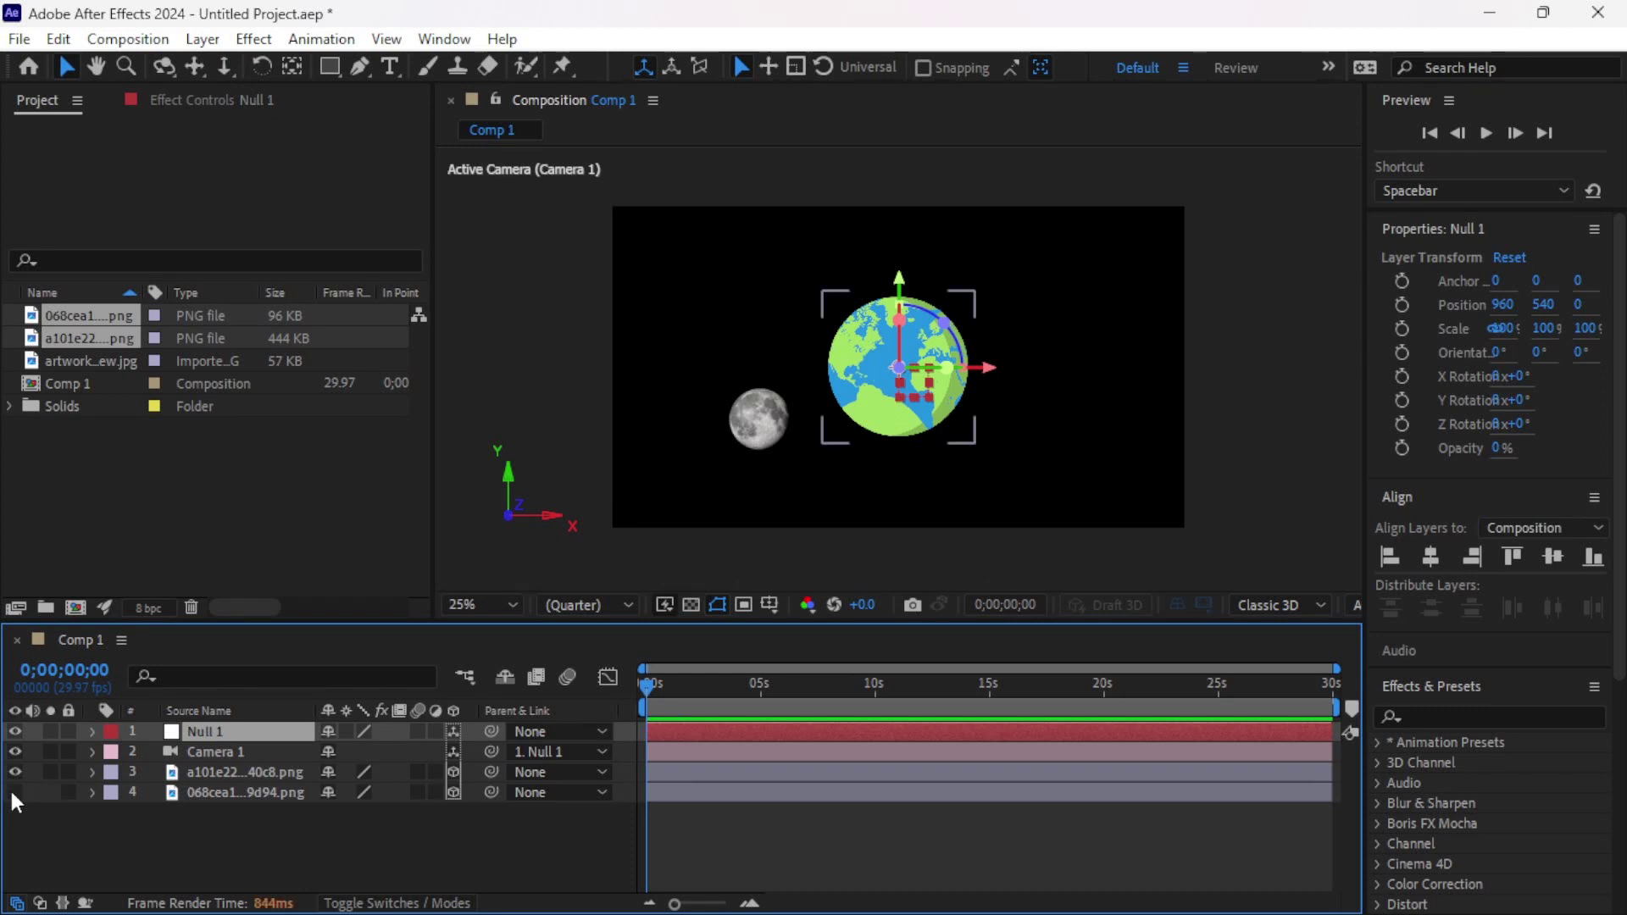
{"action": "left_click", "coordinate": [13, 794]}
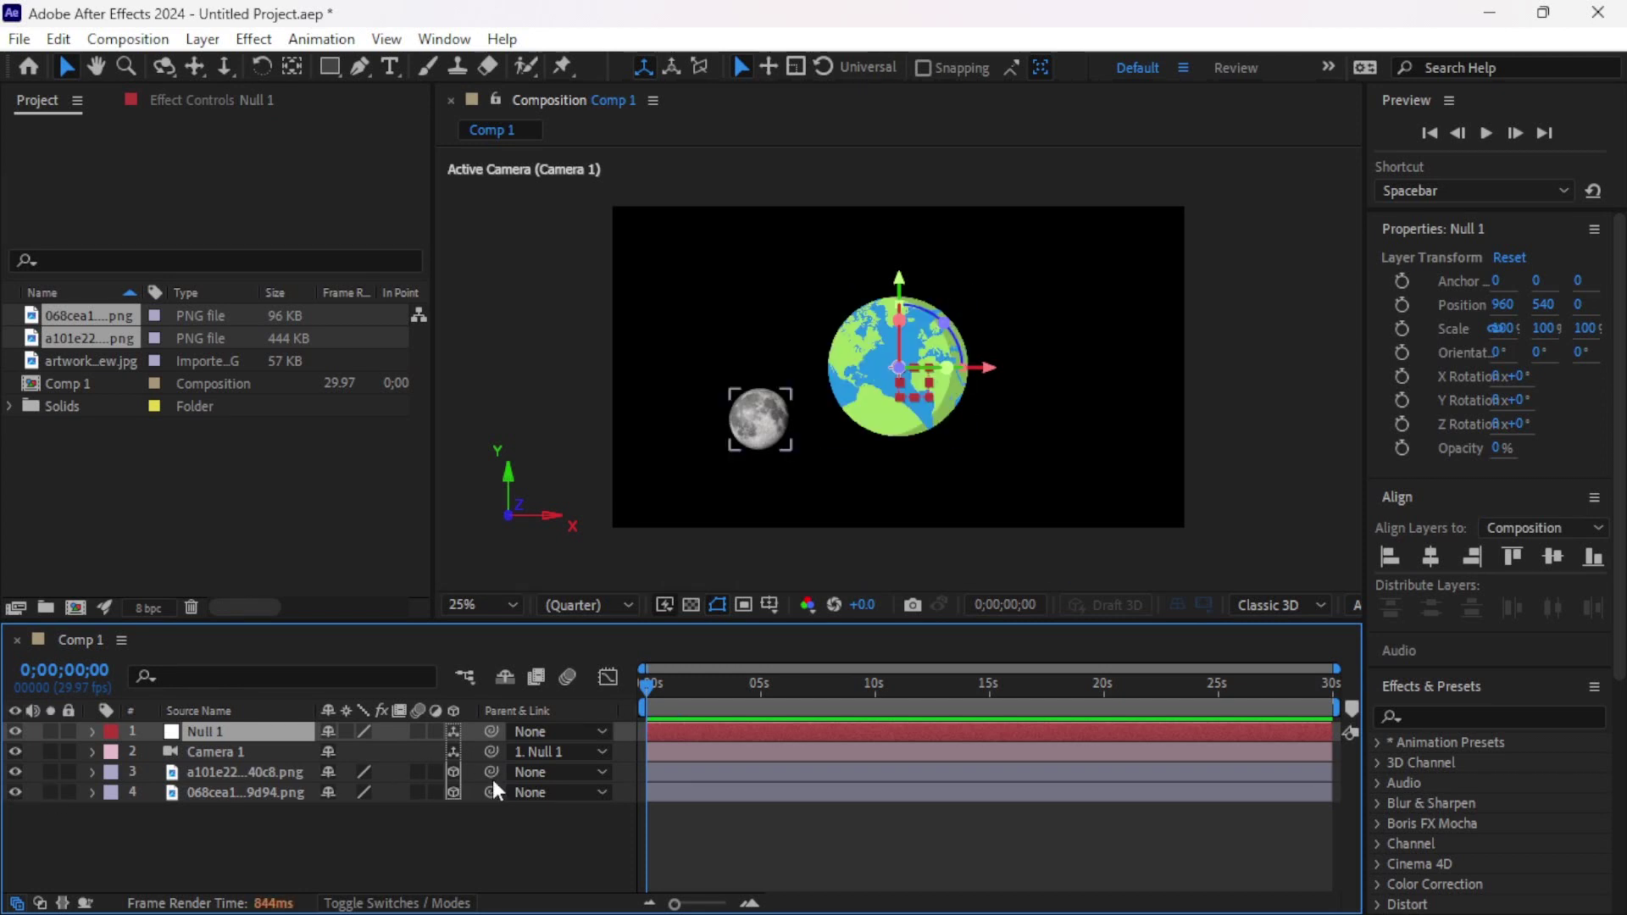
Parent the Earth layer to Null 1 and show Null 1's rotation properties.
{"action": "left_click_drag", "start_coordinate": [491, 790], "coordinate": [271, 733]}
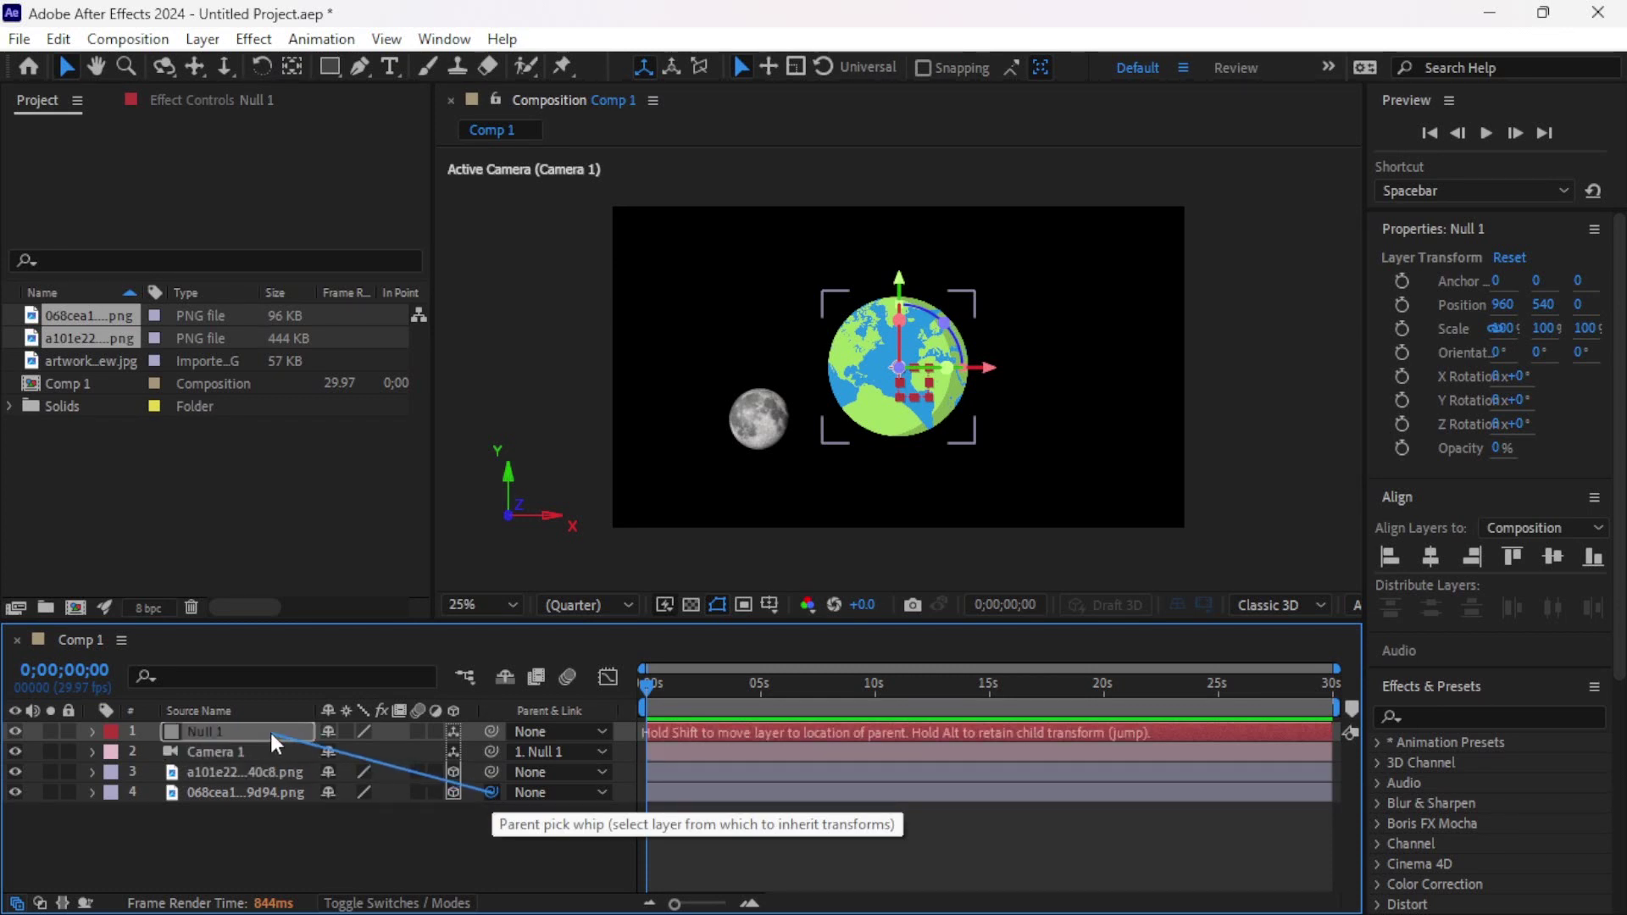
{"action": "left_click_drag", "start_coordinate": [271, 734], "coordinate": [271, 734]}
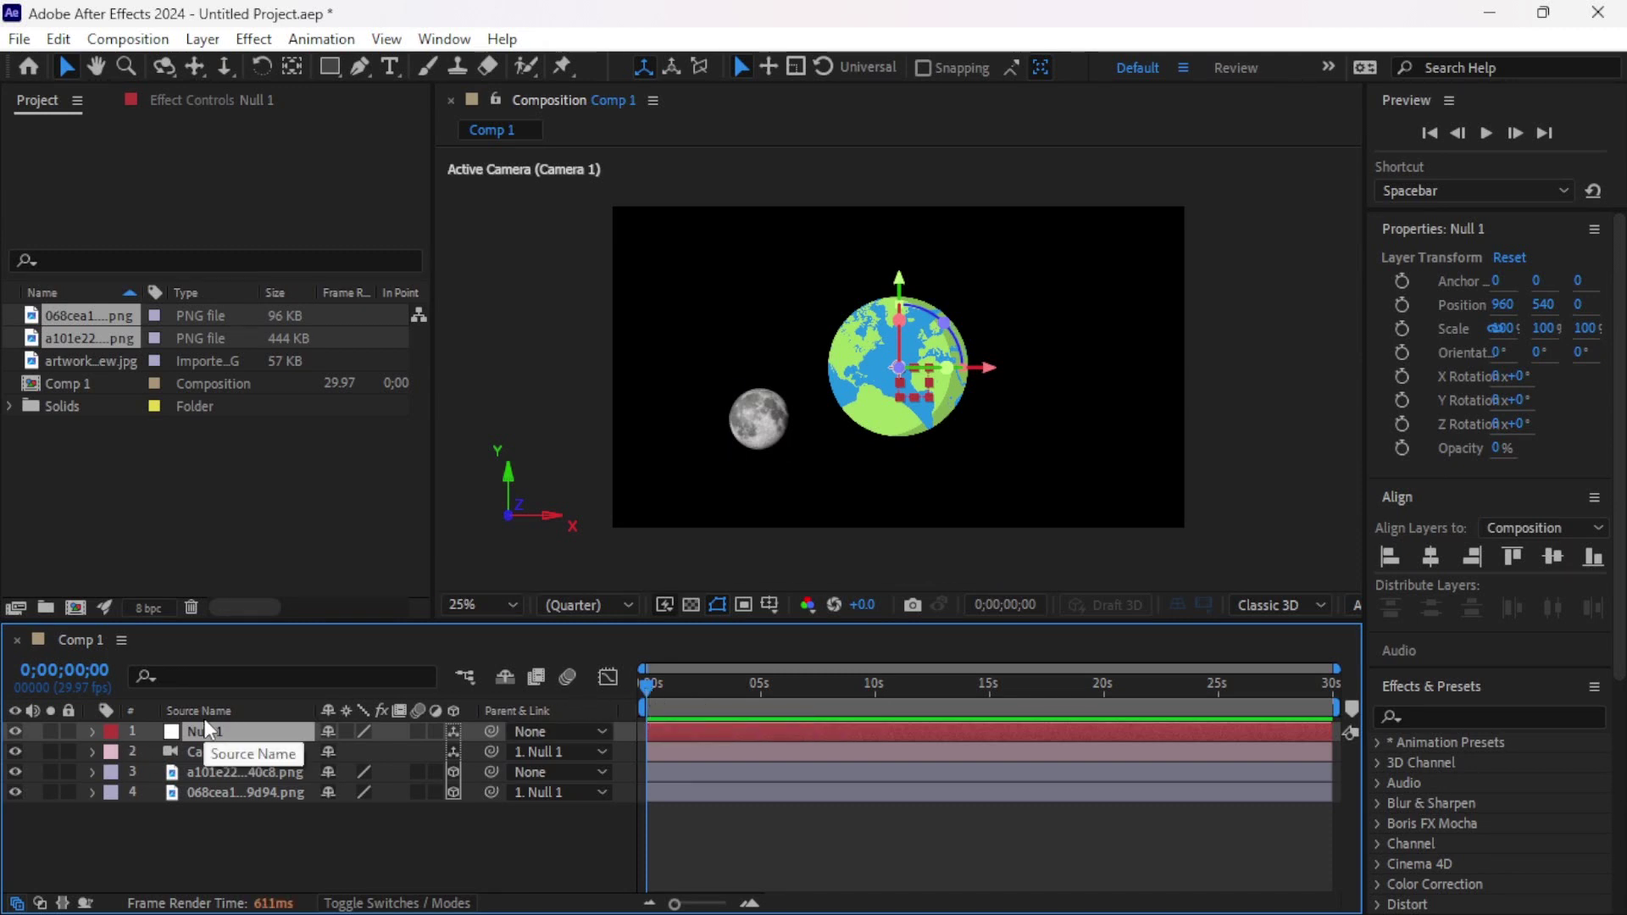
{"action": "key", "text": "r"}
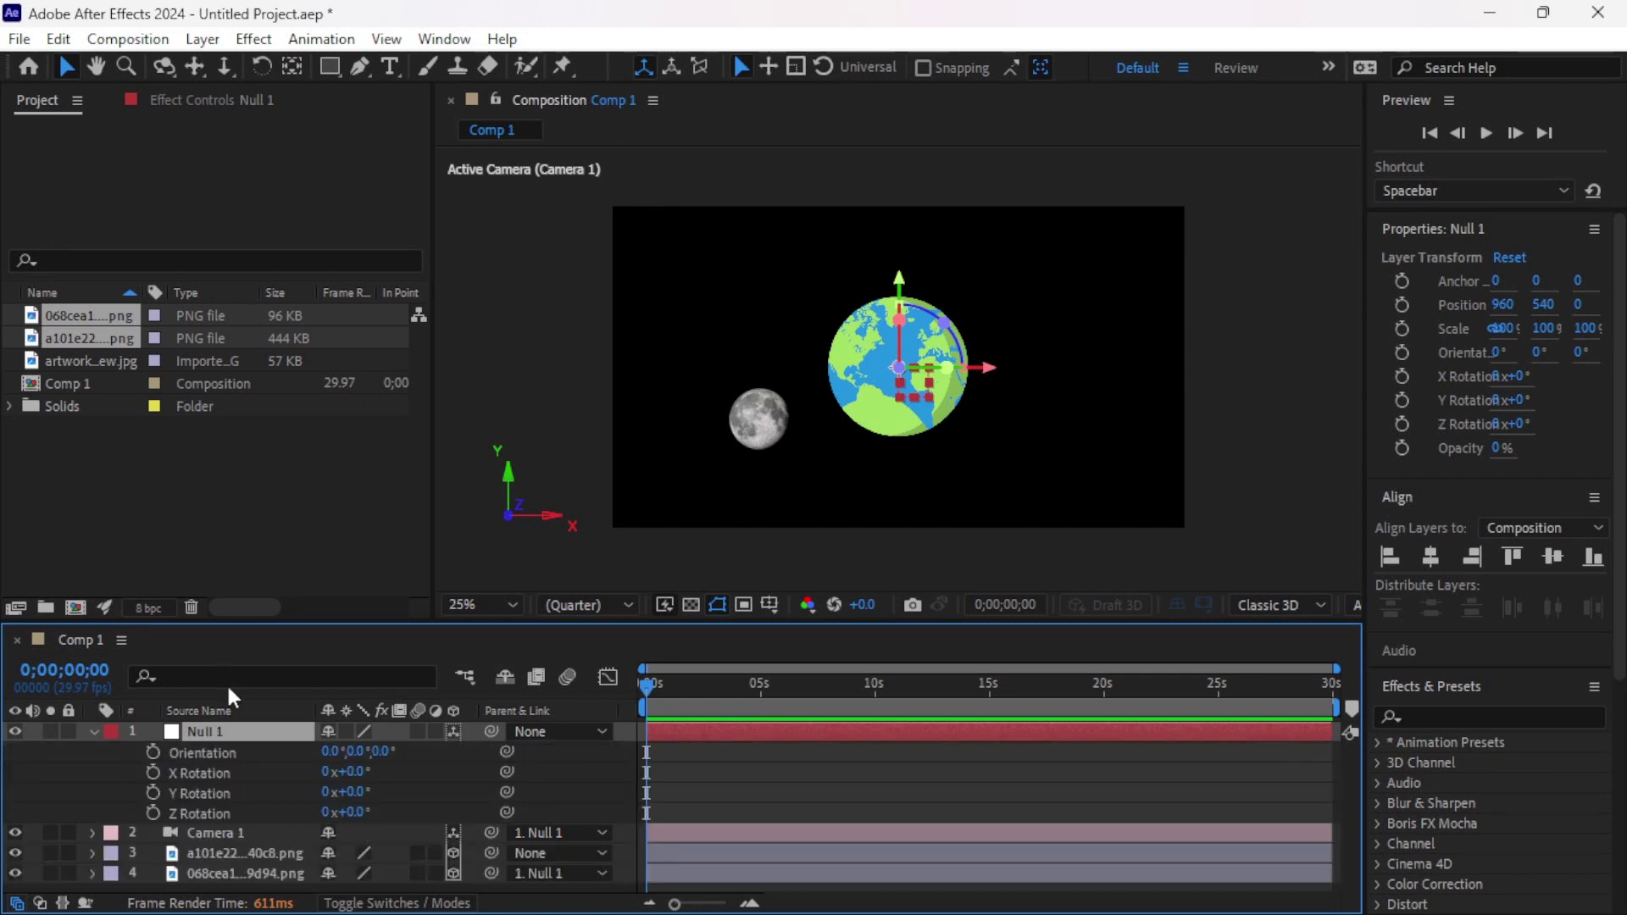
Keyframe Null 1's Y Rotation from 0° at 0s to 1x at about 4;28.
{"action": "left_click_drag", "start_coordinate": [352, 791], "coordinate": [432, 790]}
{"action": "left_click", "coordinate": [356, 793]}
{"action": "type", "text": "0"}
{"action": "key", "text": "Return"}
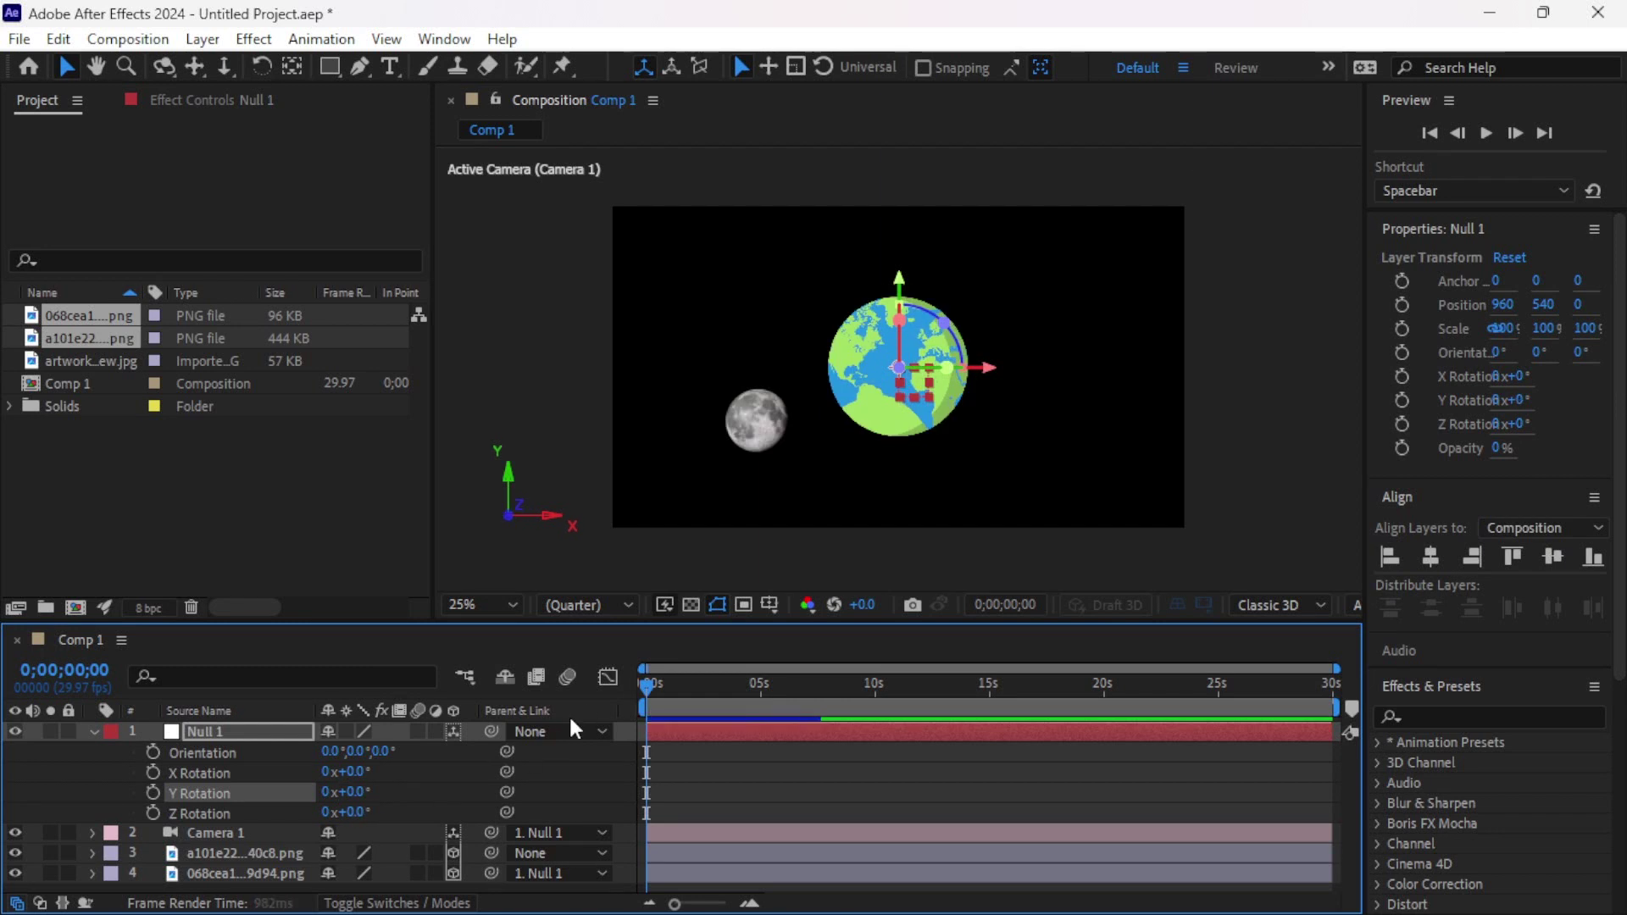
{"action": "left_click", "coordinate": [152, 793]}
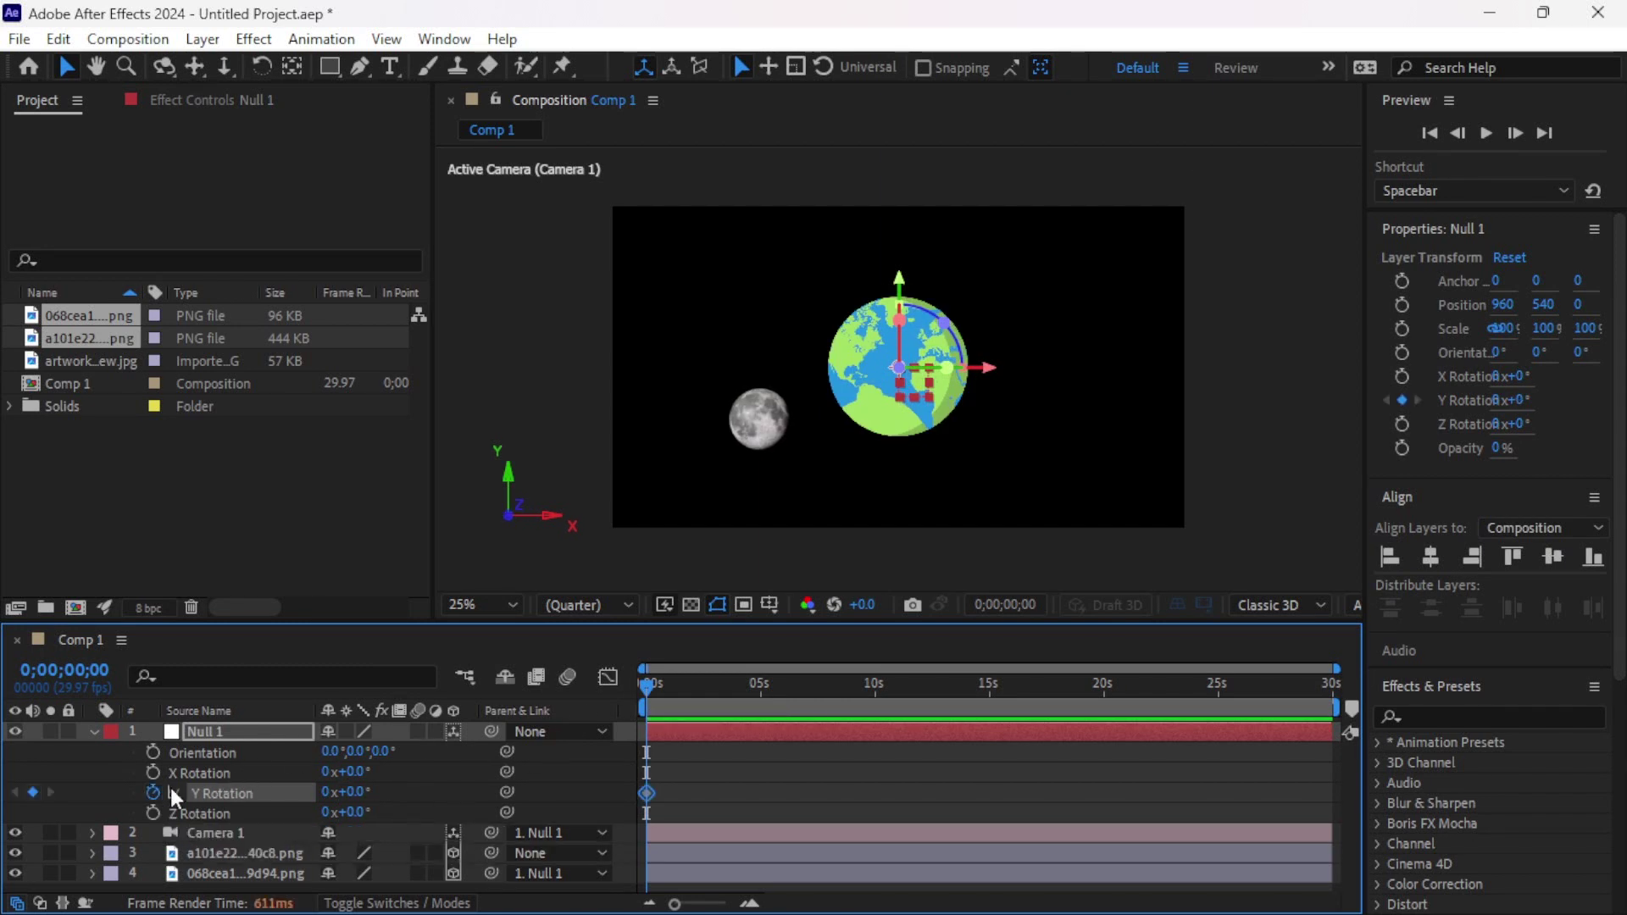
{"action": "left_click_drag", "start_coordinate": [651, 683], "coordinate": [765, 693]}
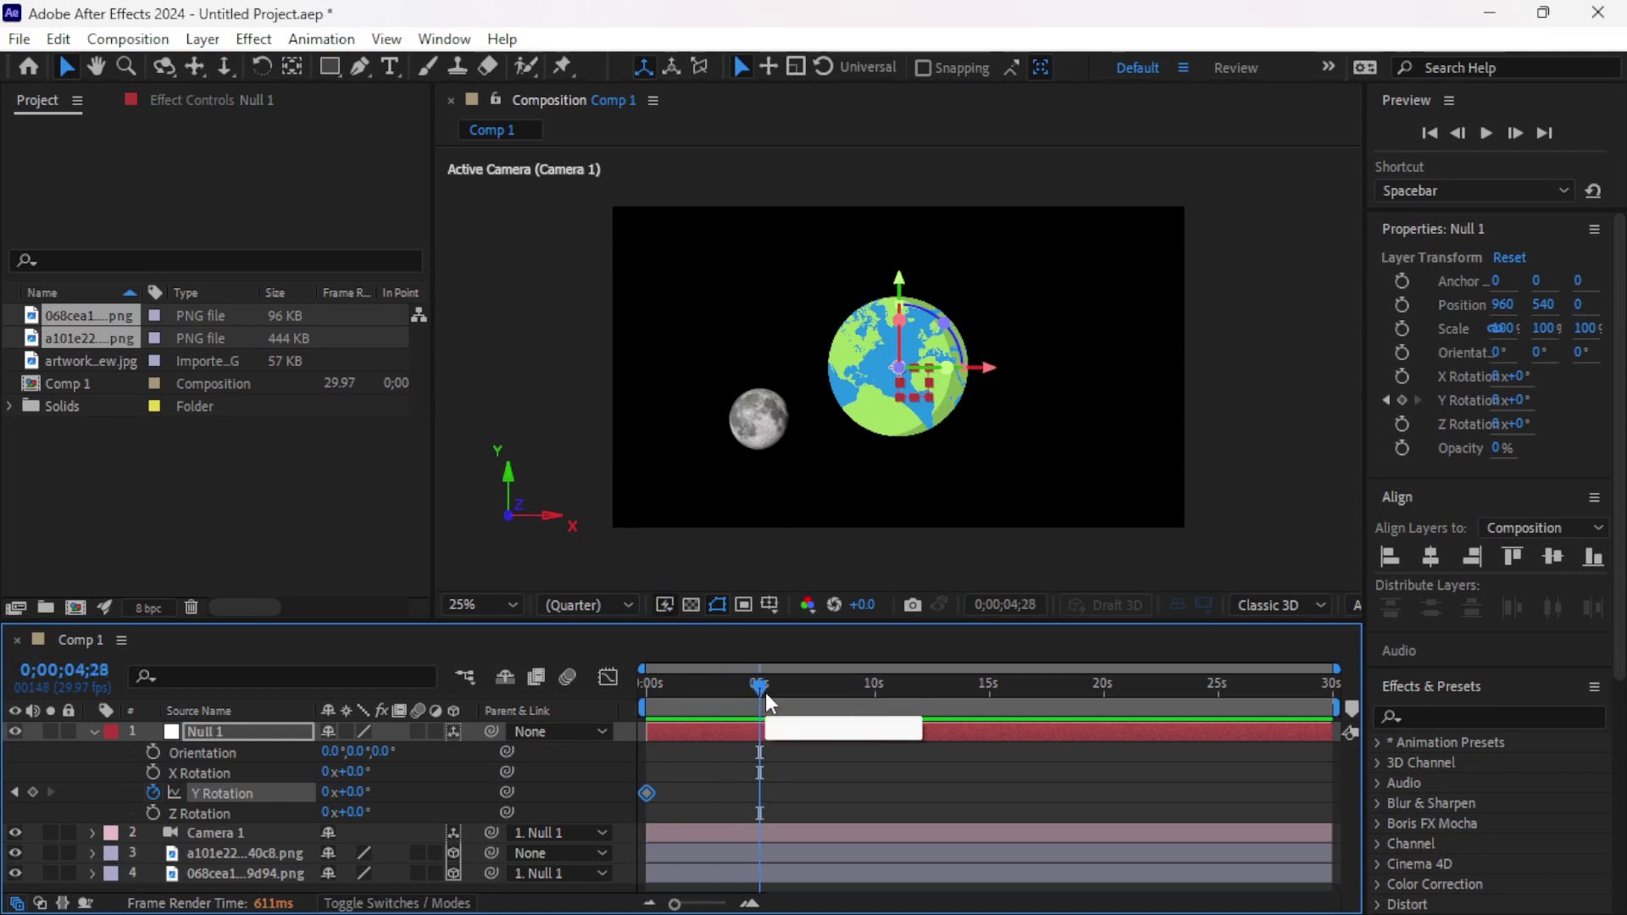
{"action": "left_click", "coordinate": [327, 794]}
{"action": "type", "text": "1"}
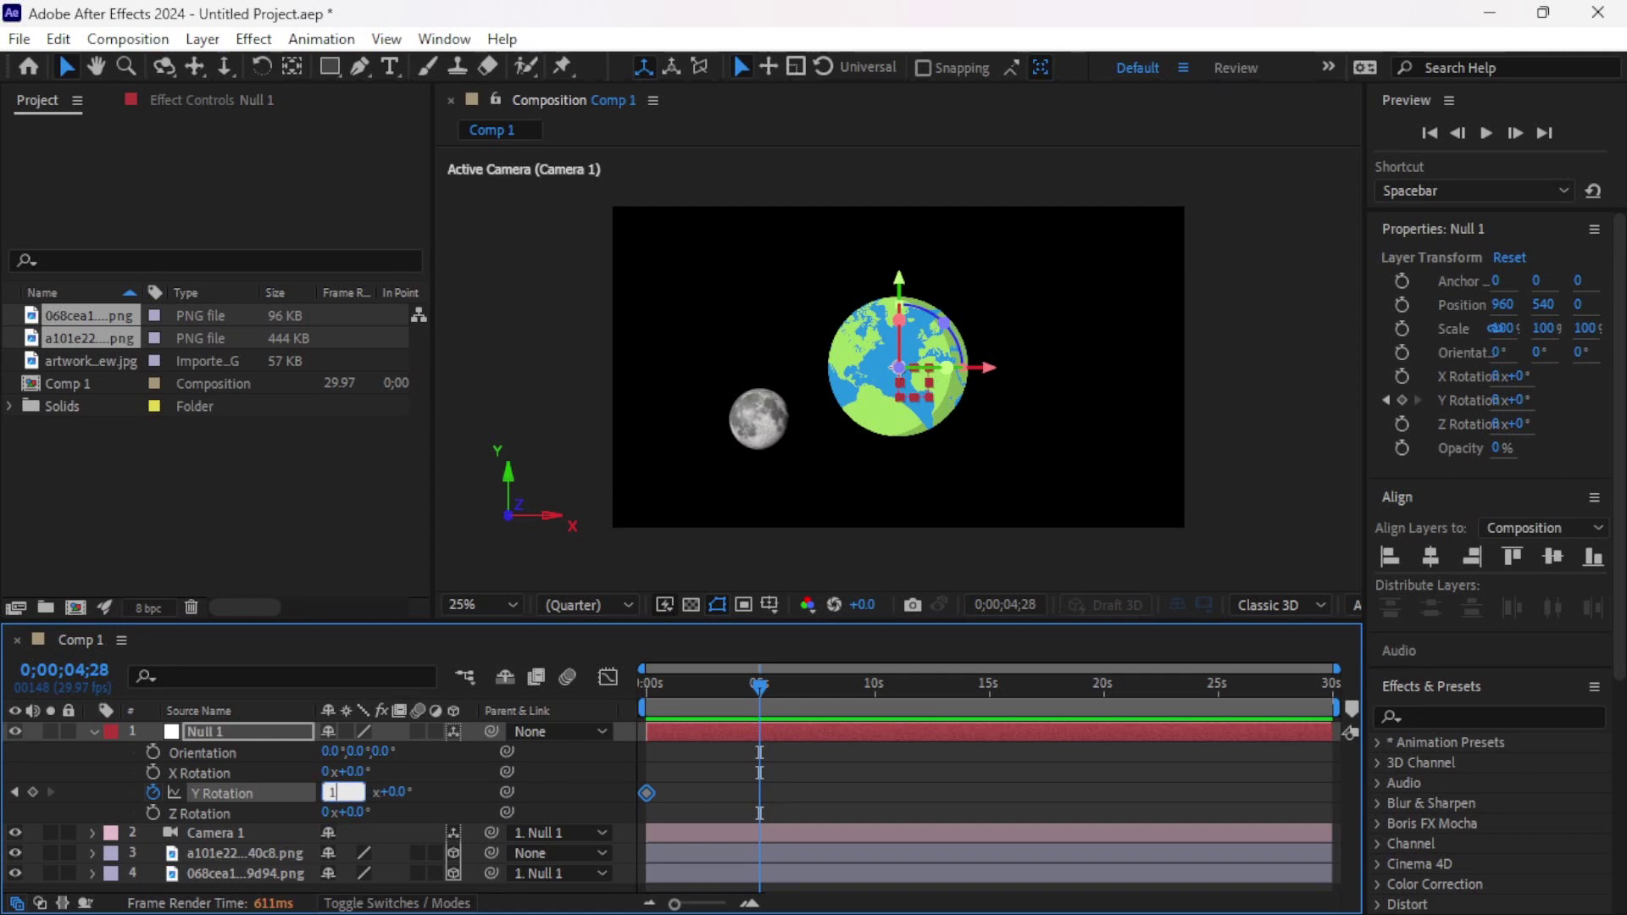
{"action": "key", "text": "Return"}
Preview the moon orbit from the start twice and check the moon layer's visibility.
{"action": "left_click_drag", "start_coordinate": [750, 682], "coordinate": [646, 683]}
{"action": "key", "text": "space"}
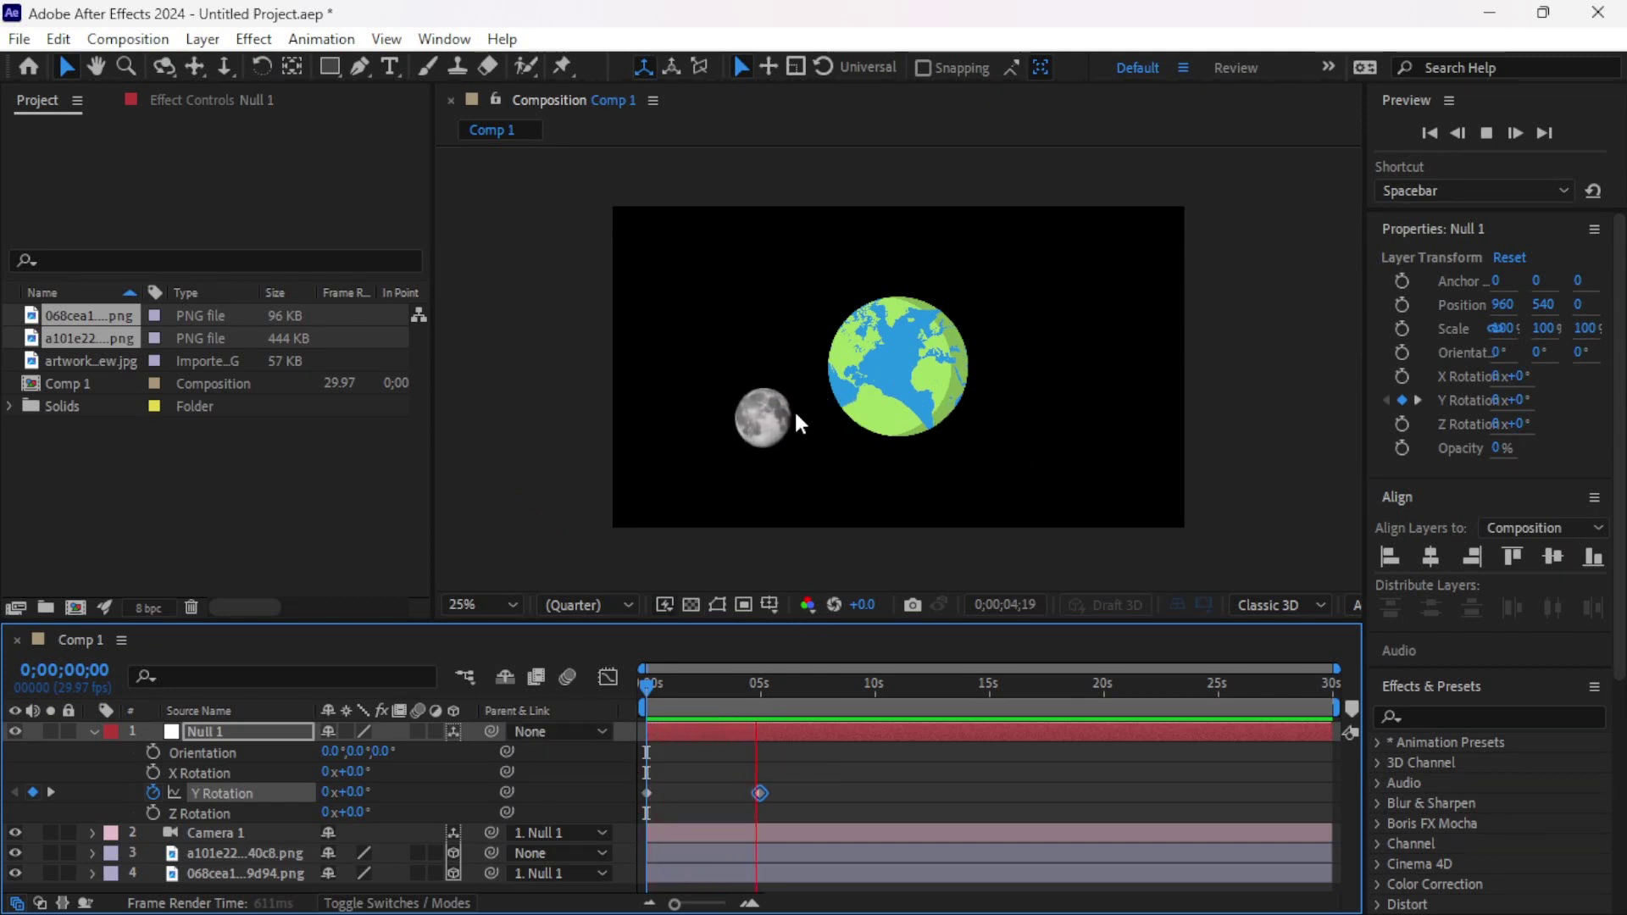
{"action": "key", "text": "space"}
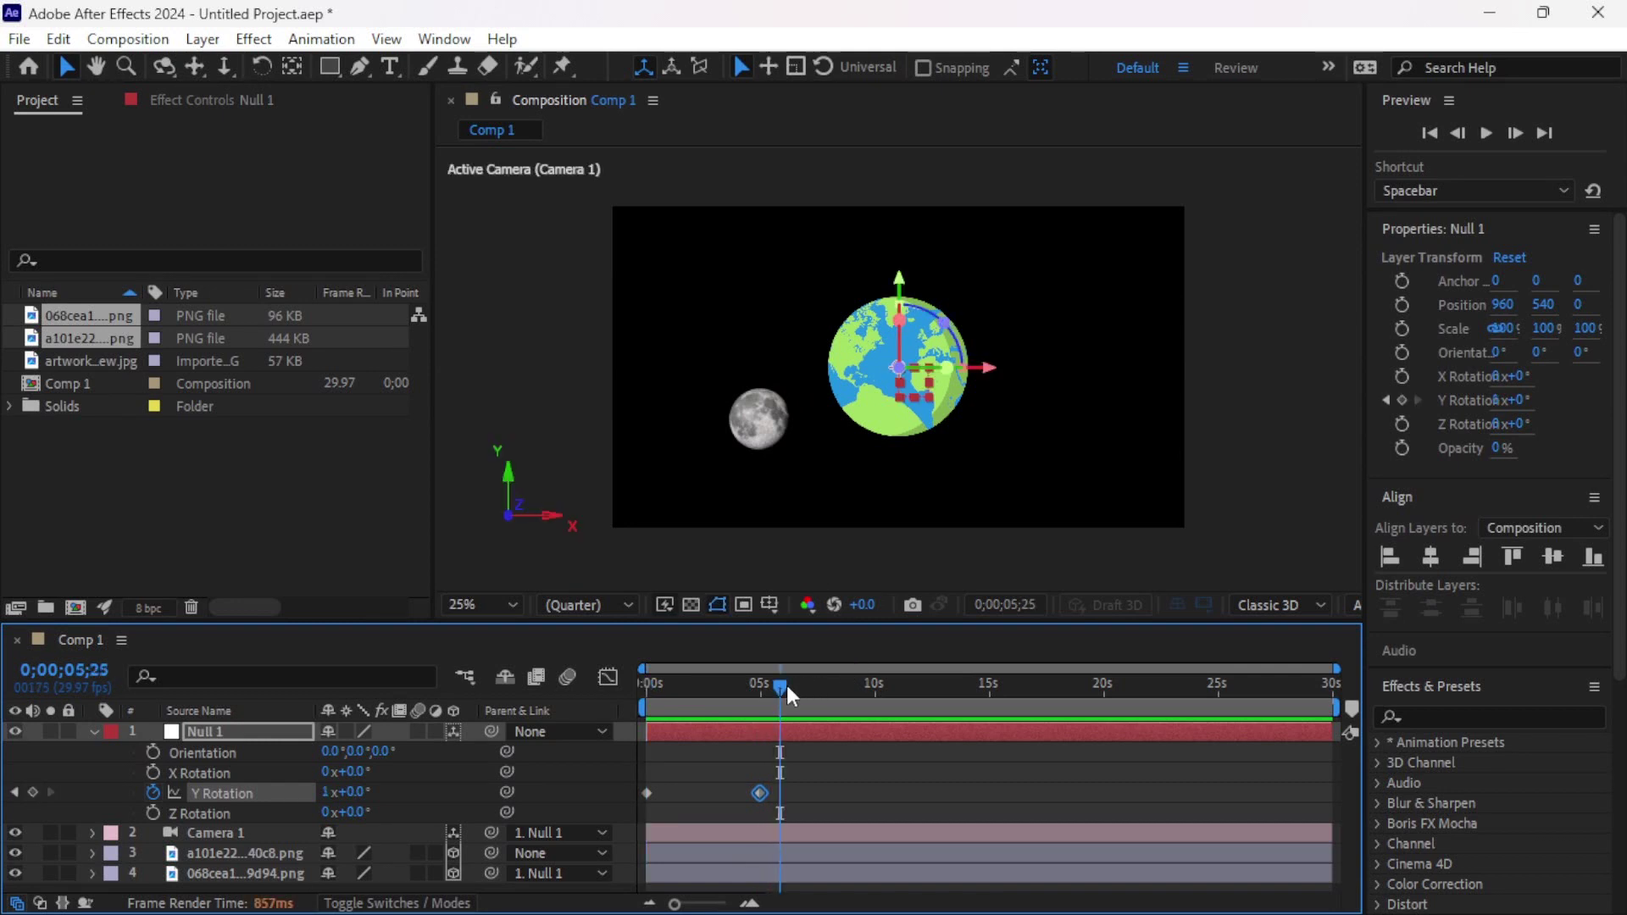
{"action": "key", "text": "space"}
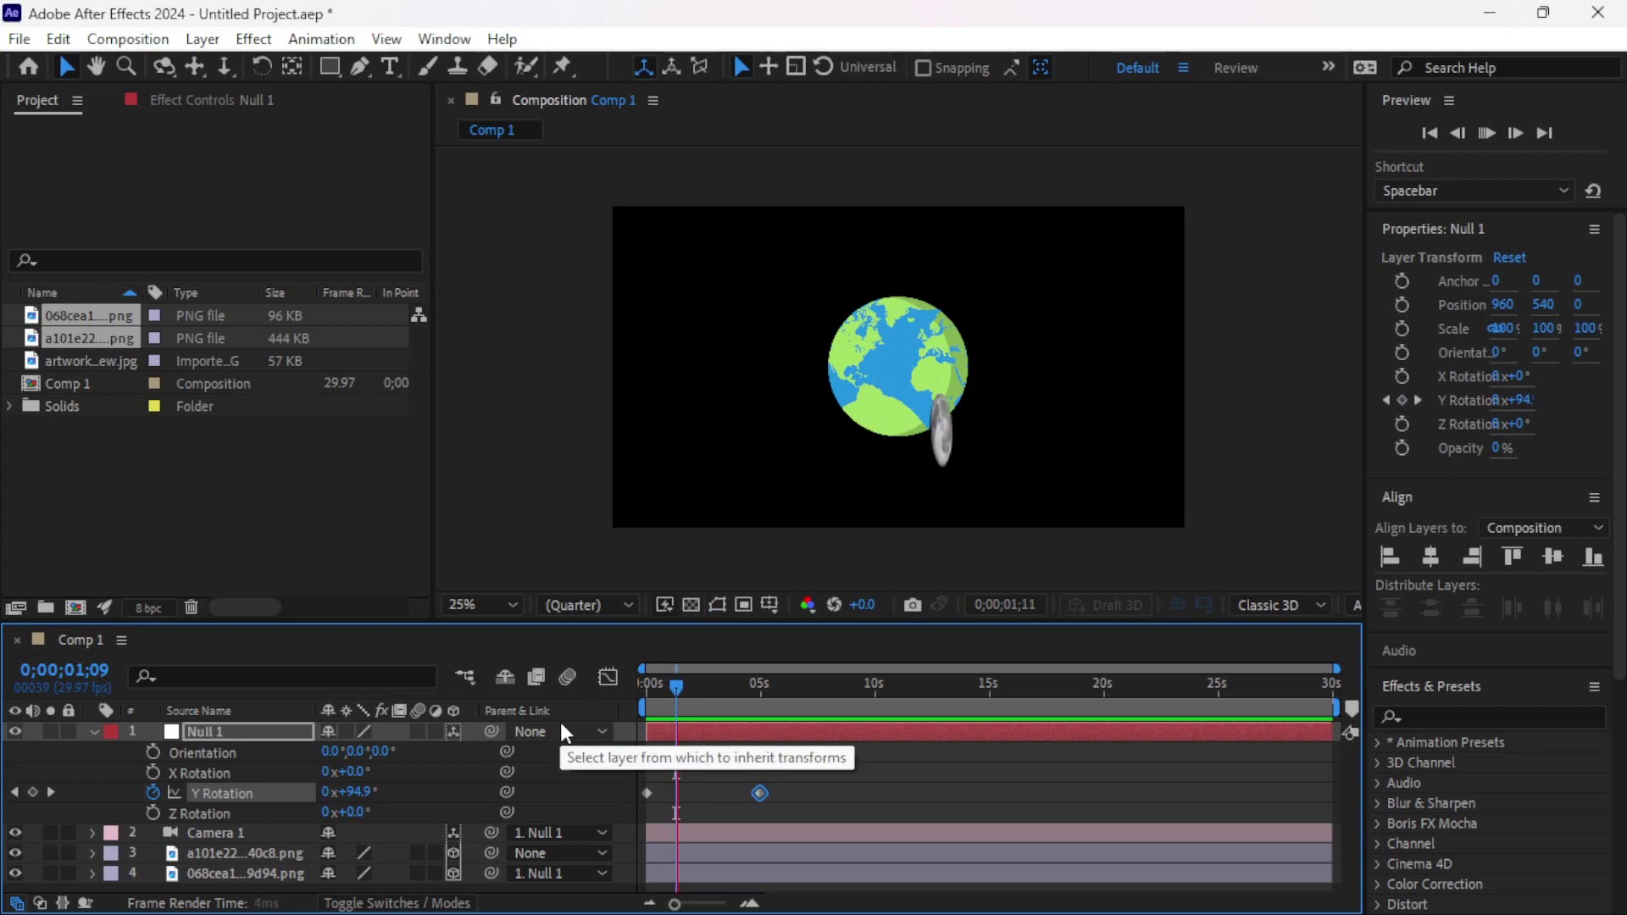
{"action": "key", "text": "space"}
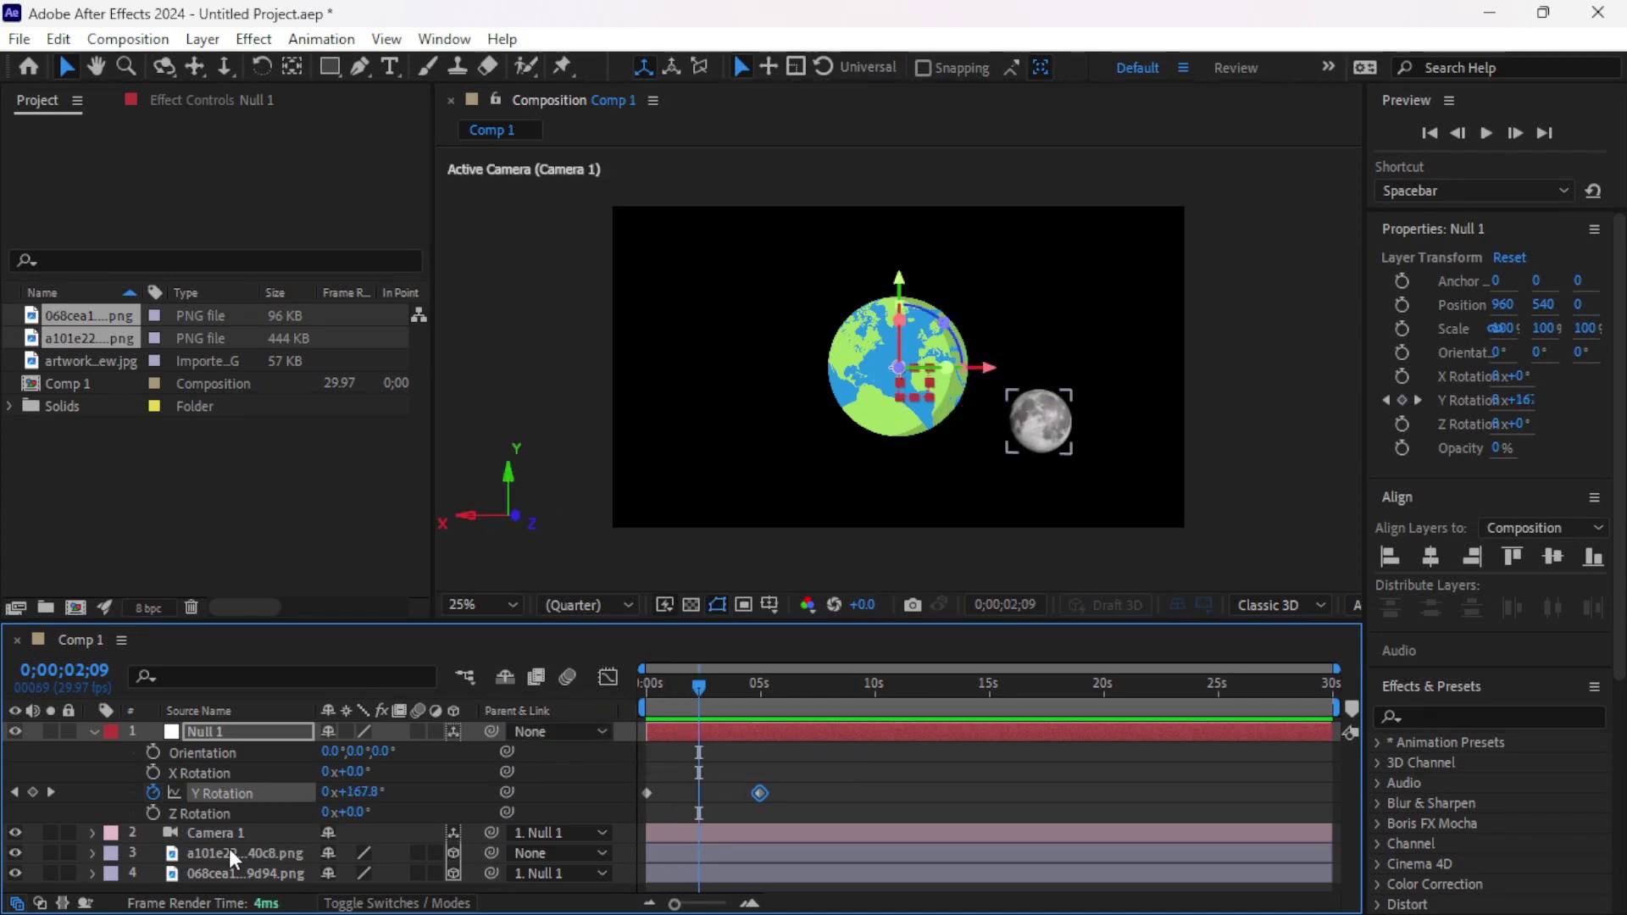
{"action": "left_click", "coordinate": [16, 871]}
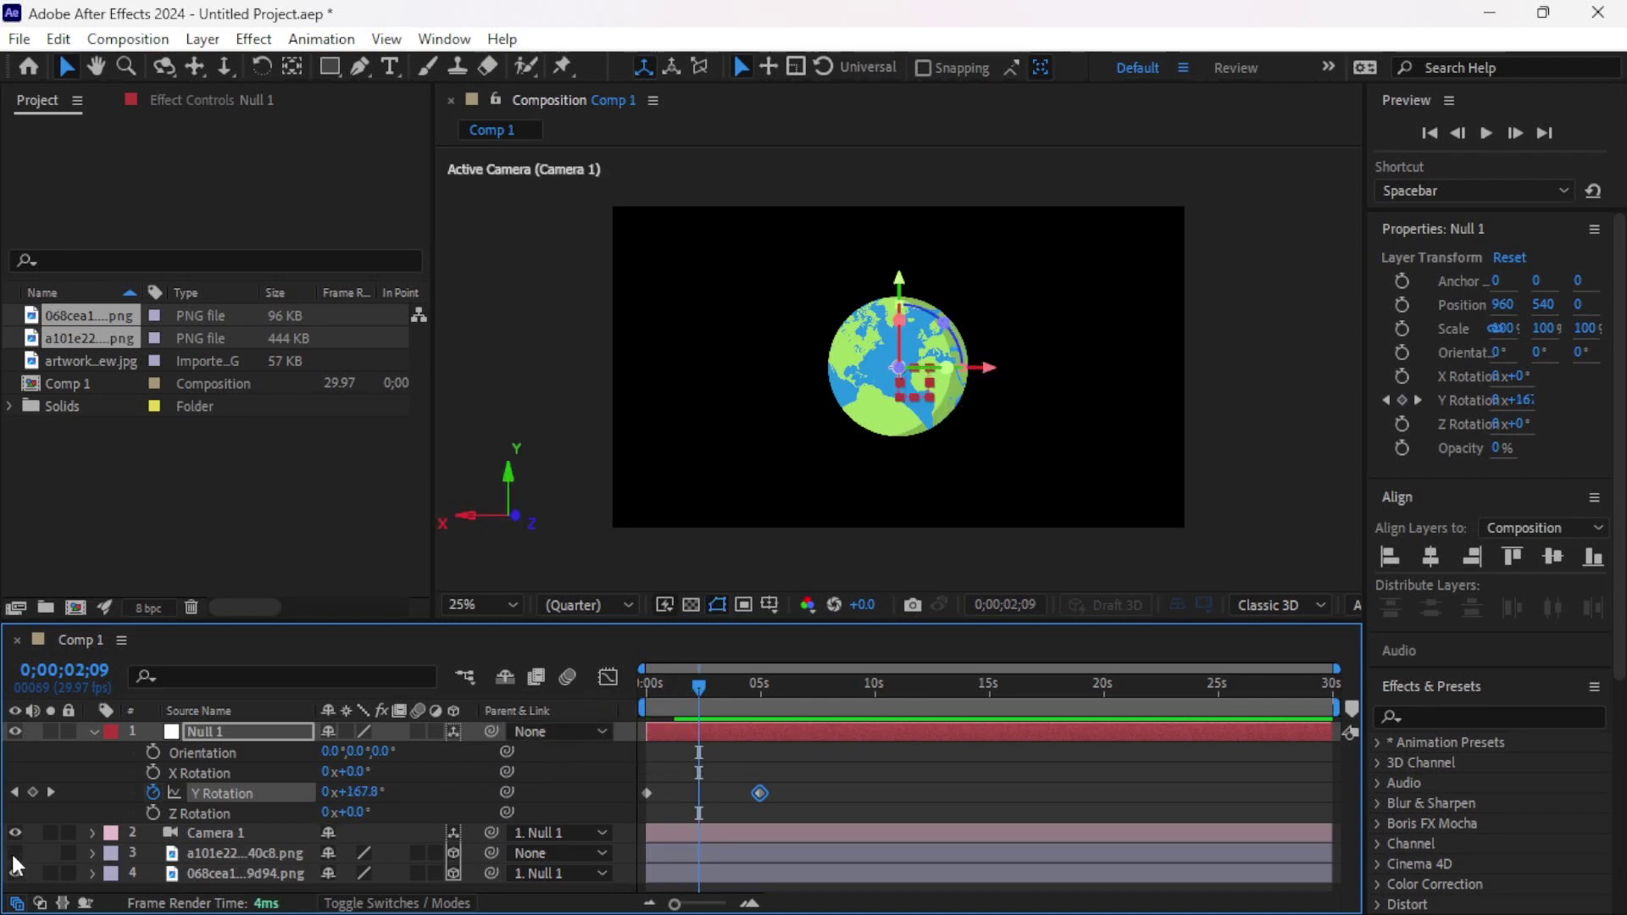
{"action": "left_click", "coordinate": [15, 871]}
{"action": "right_click", "coordinate": [194, 858]}
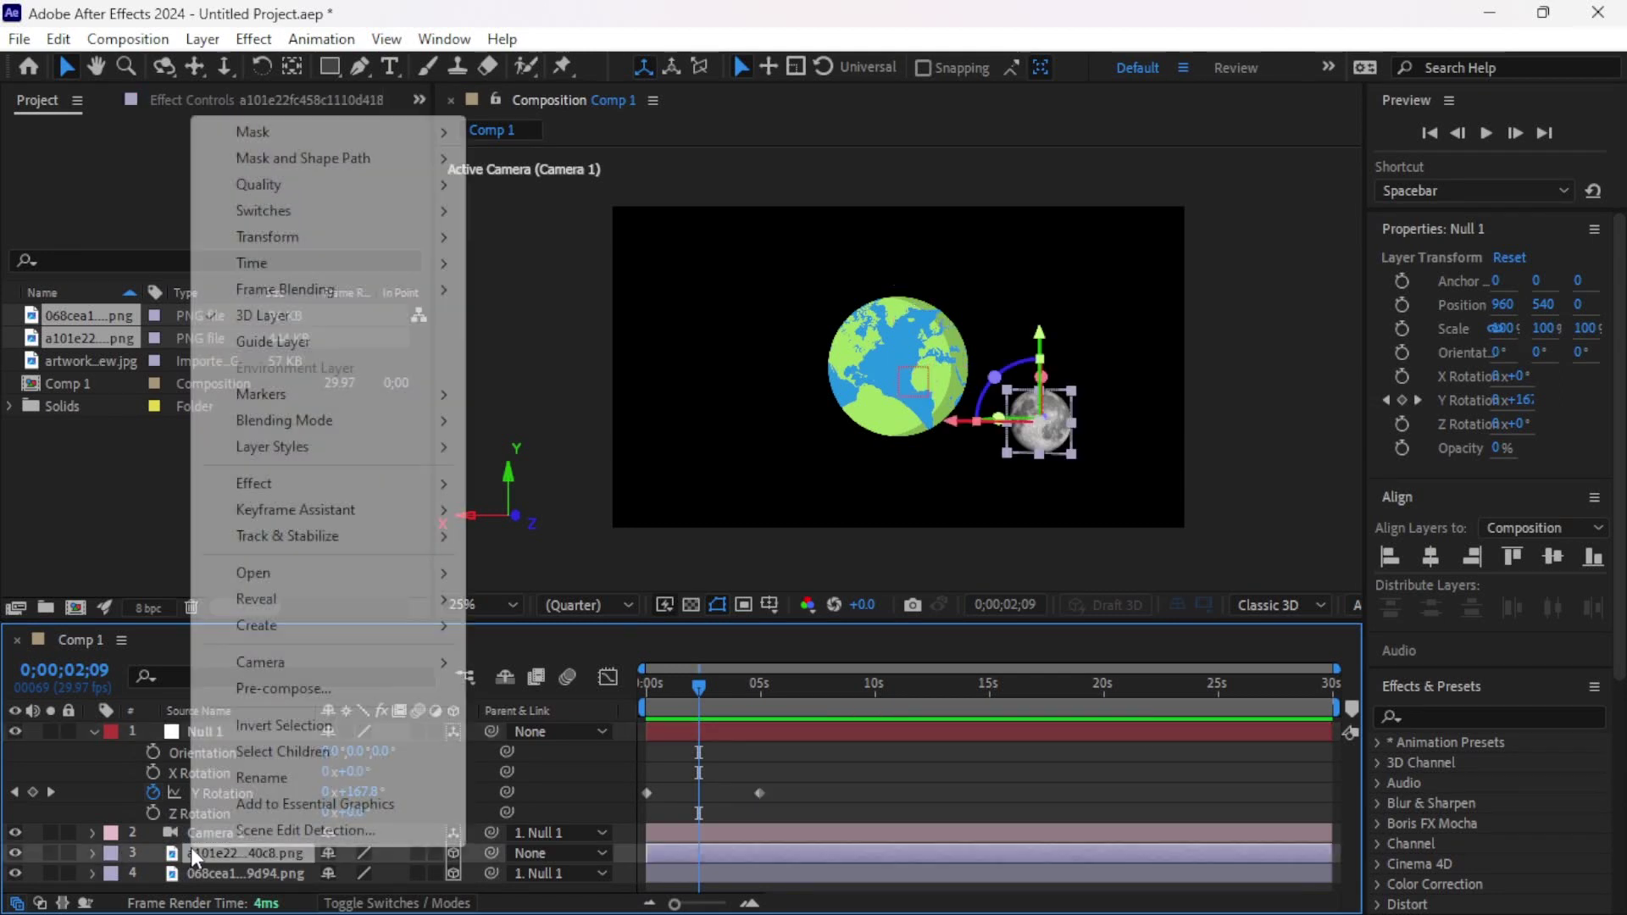
Set the moon layer's Auto-Orient to Orient Towards Camera and rewind to the start.
{"action": "mouse_move", "coordinate": [406, 248]}
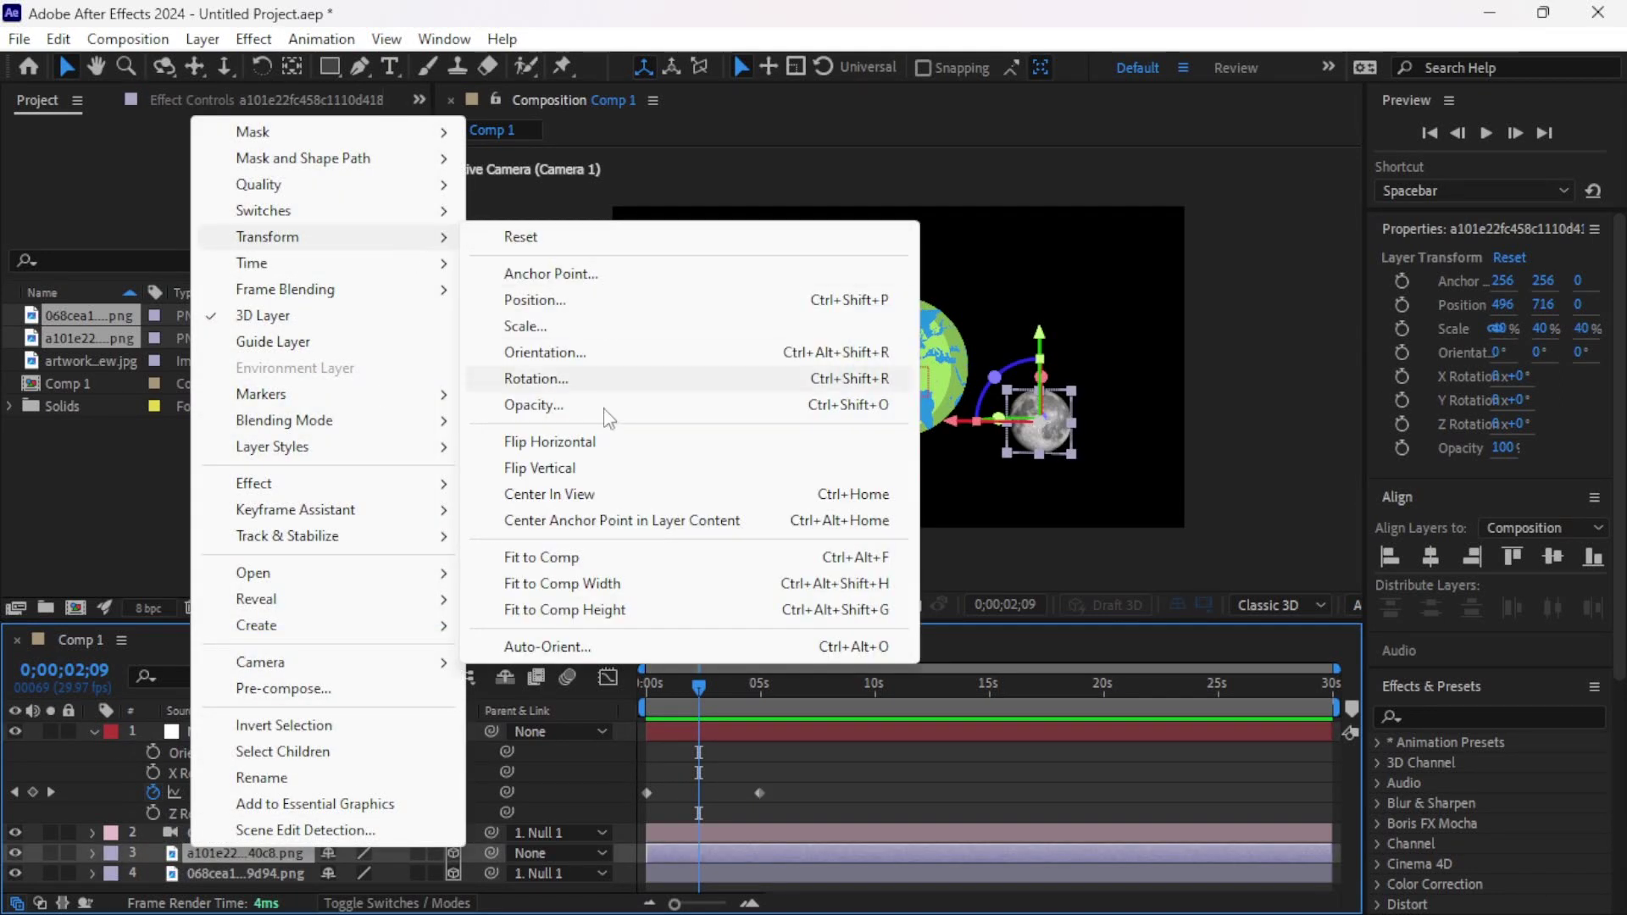
{"action": "left_click", "coordinate": [546, 647]}
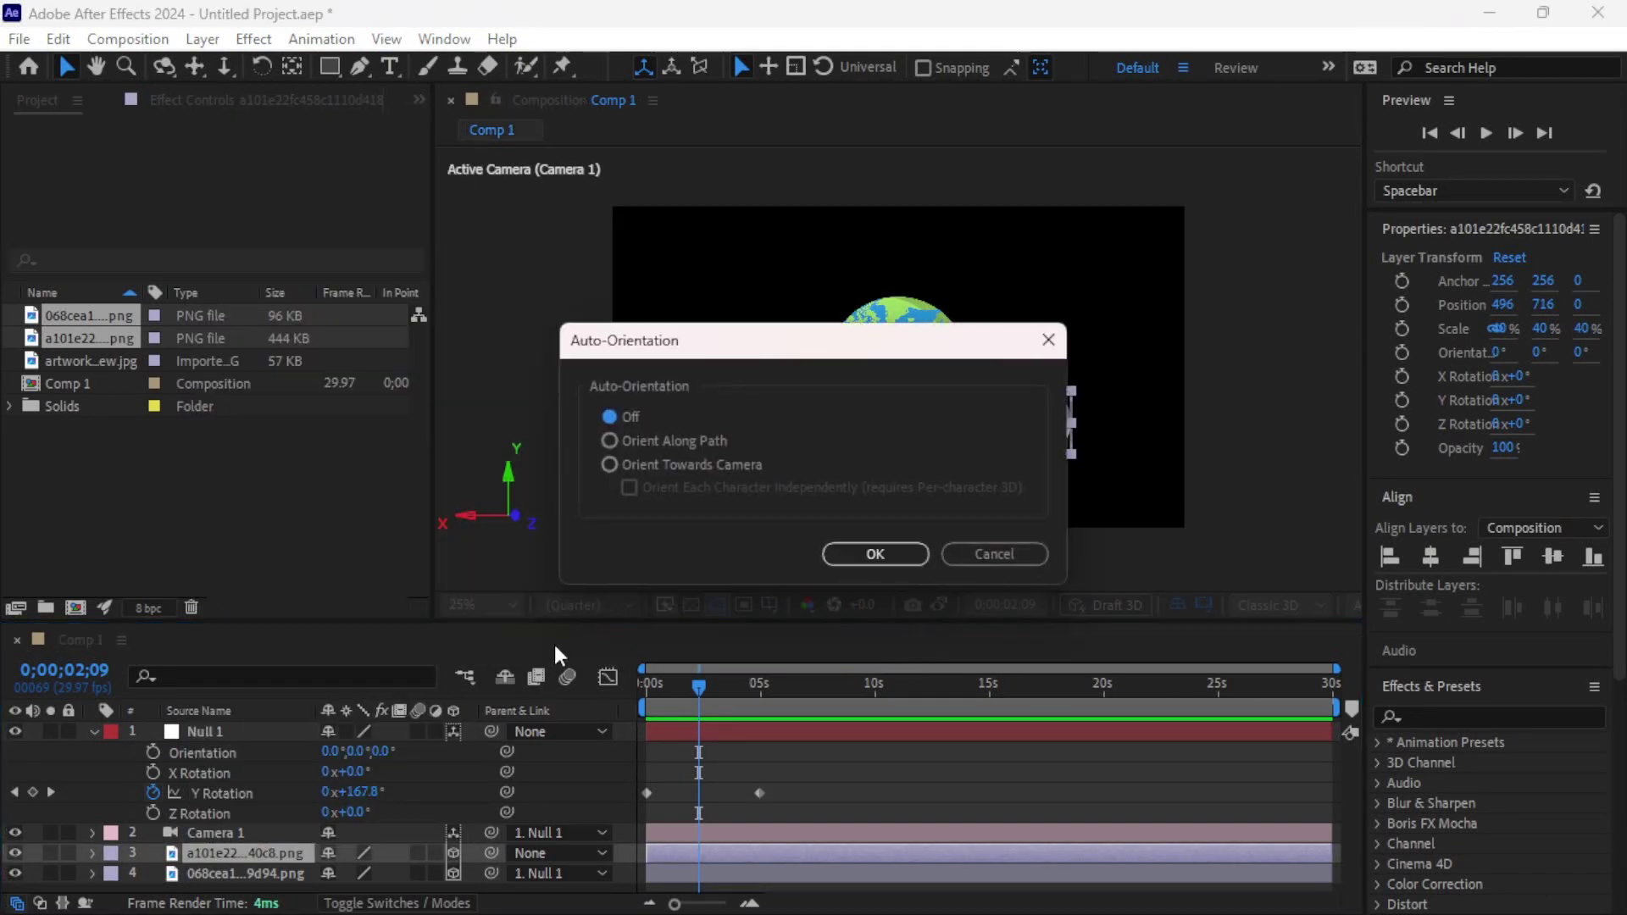
{"action": "left_click", "coordinate": [675, 465]}
{"action": "left_click", "coordinate": [840, 554]}
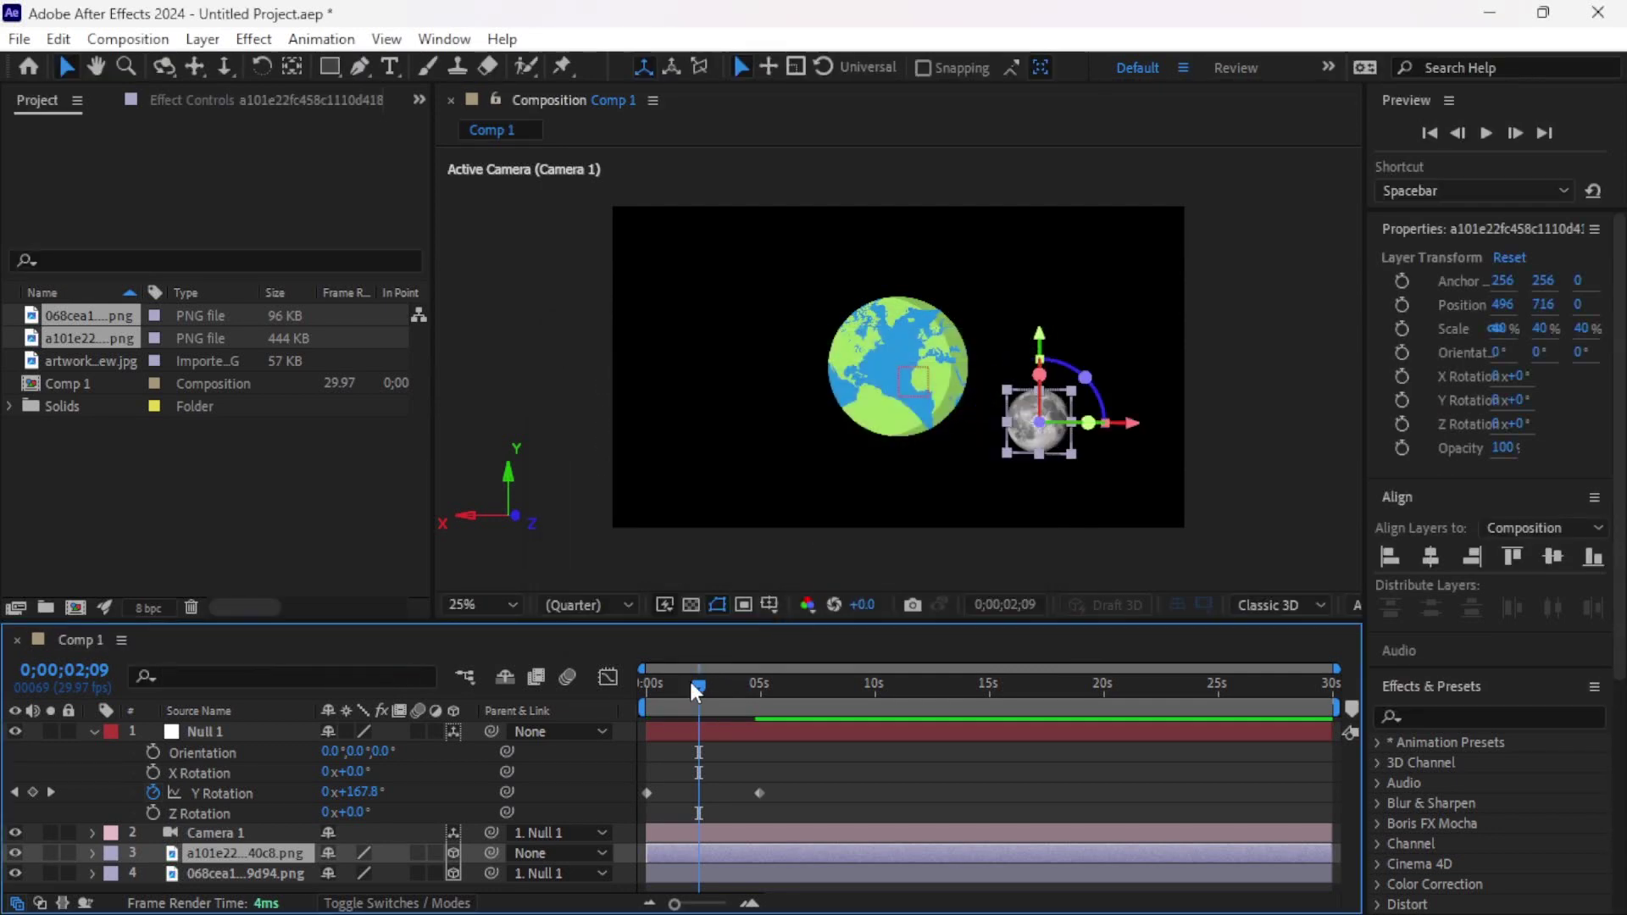
{"action": "left_click_drag", "start_coordinate": [695, 685], "coordinate": [586, 681]}
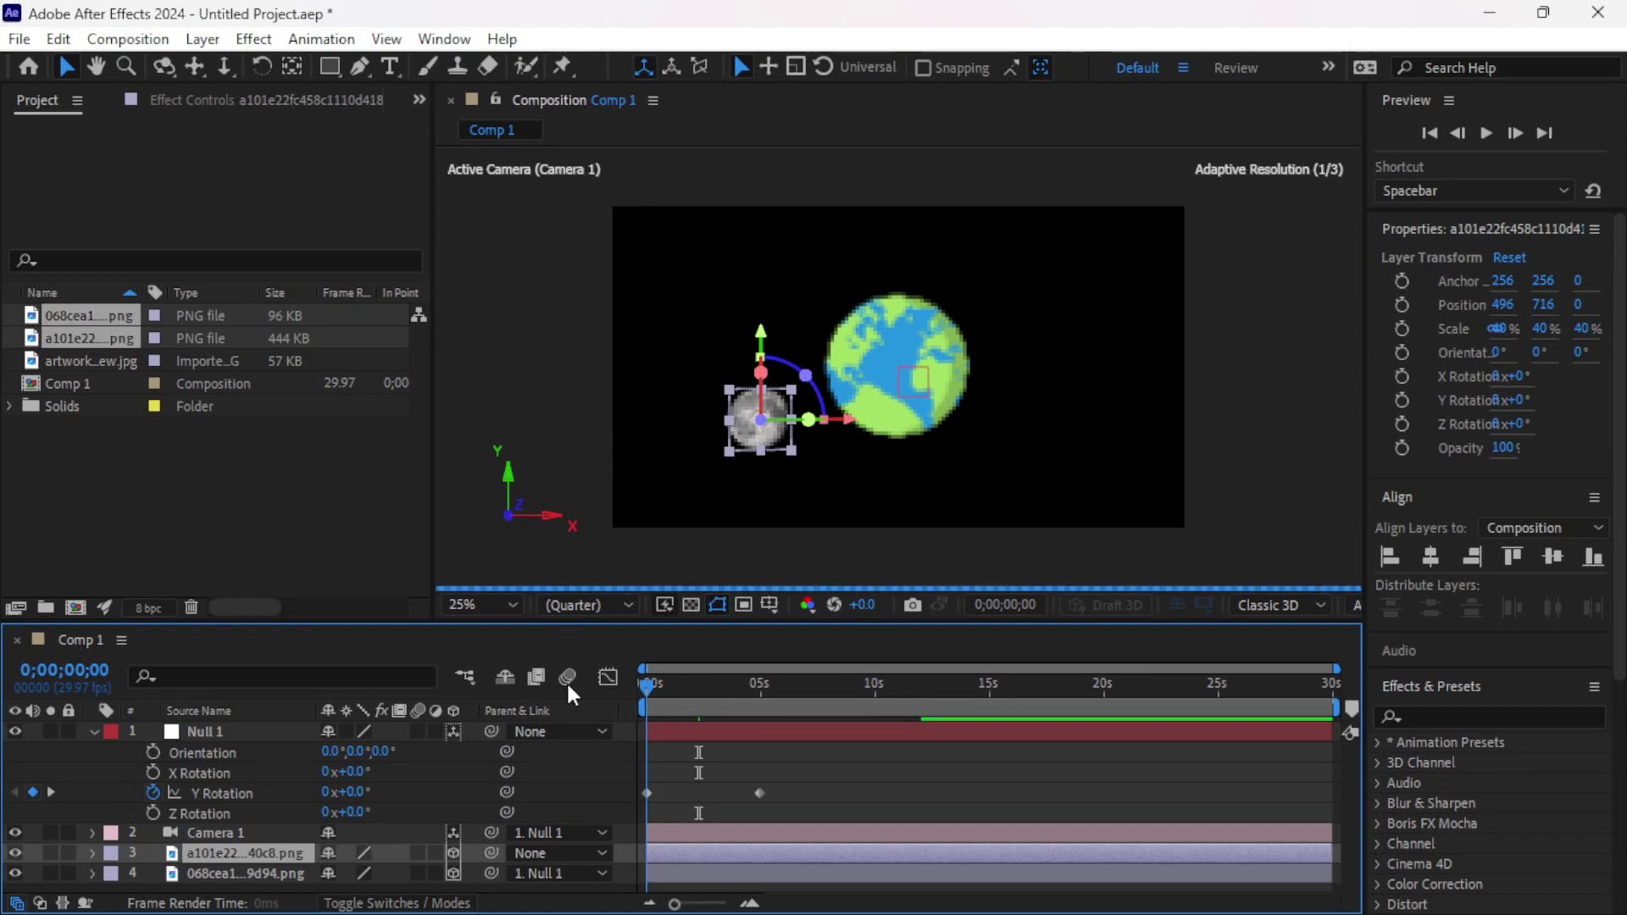
Play the preview and scrub Null 1's Z Rotation to 0x+10° to tilt the orbit.
{"action": "key", "text": "space"}
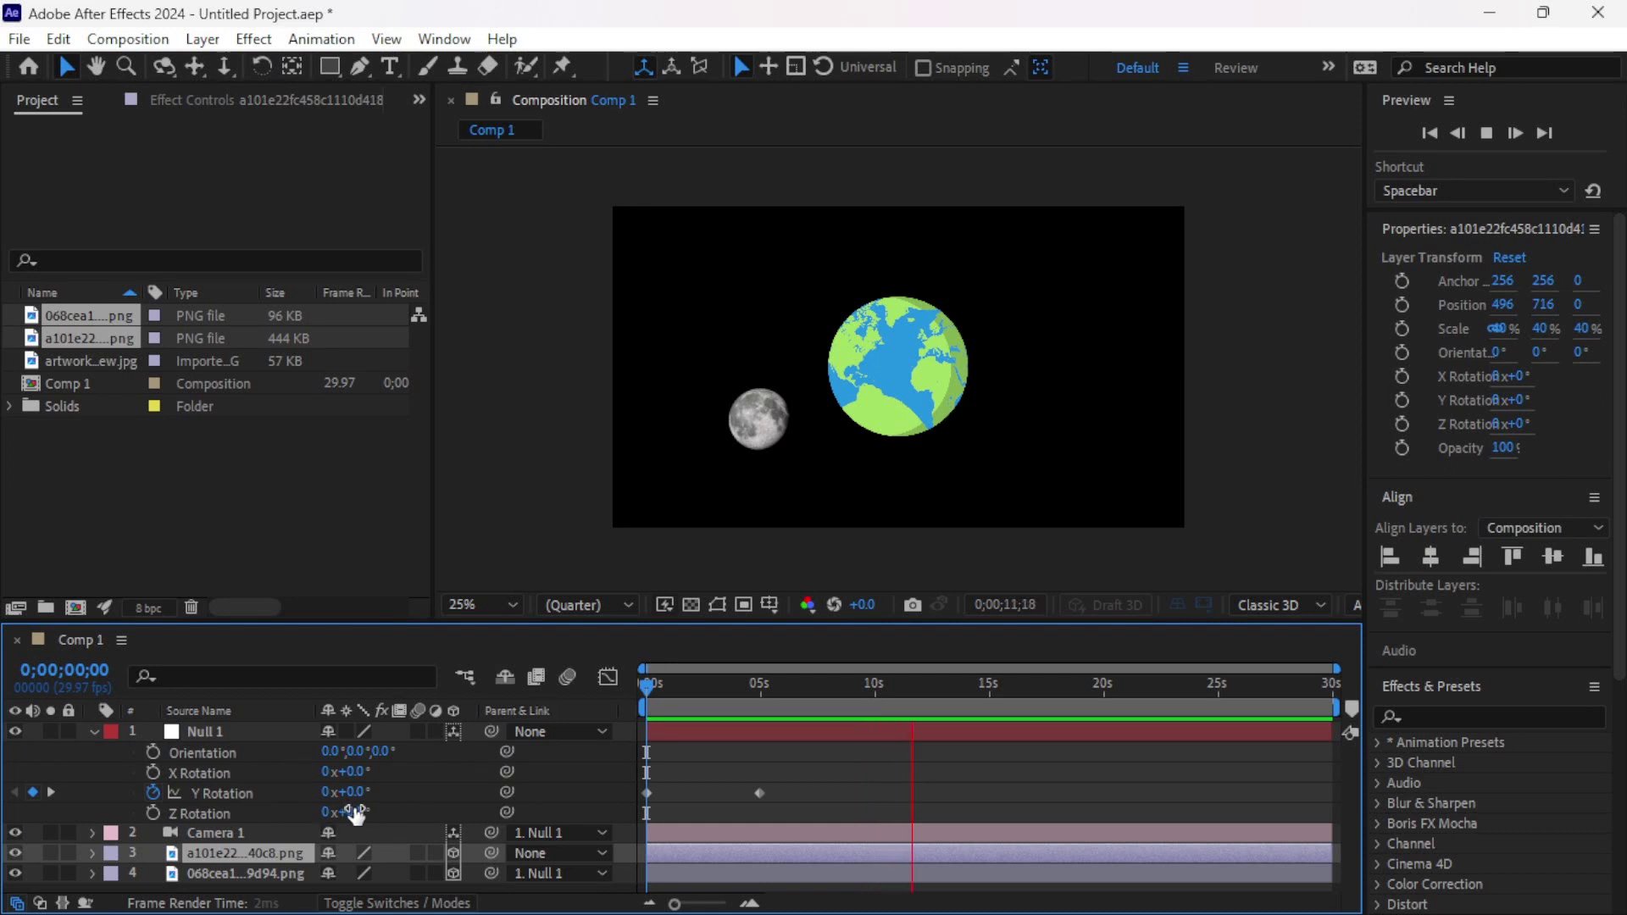
{"action": "left_click_drag", "start_coordinate": [357, 811], "coordinate": [366, 812]}
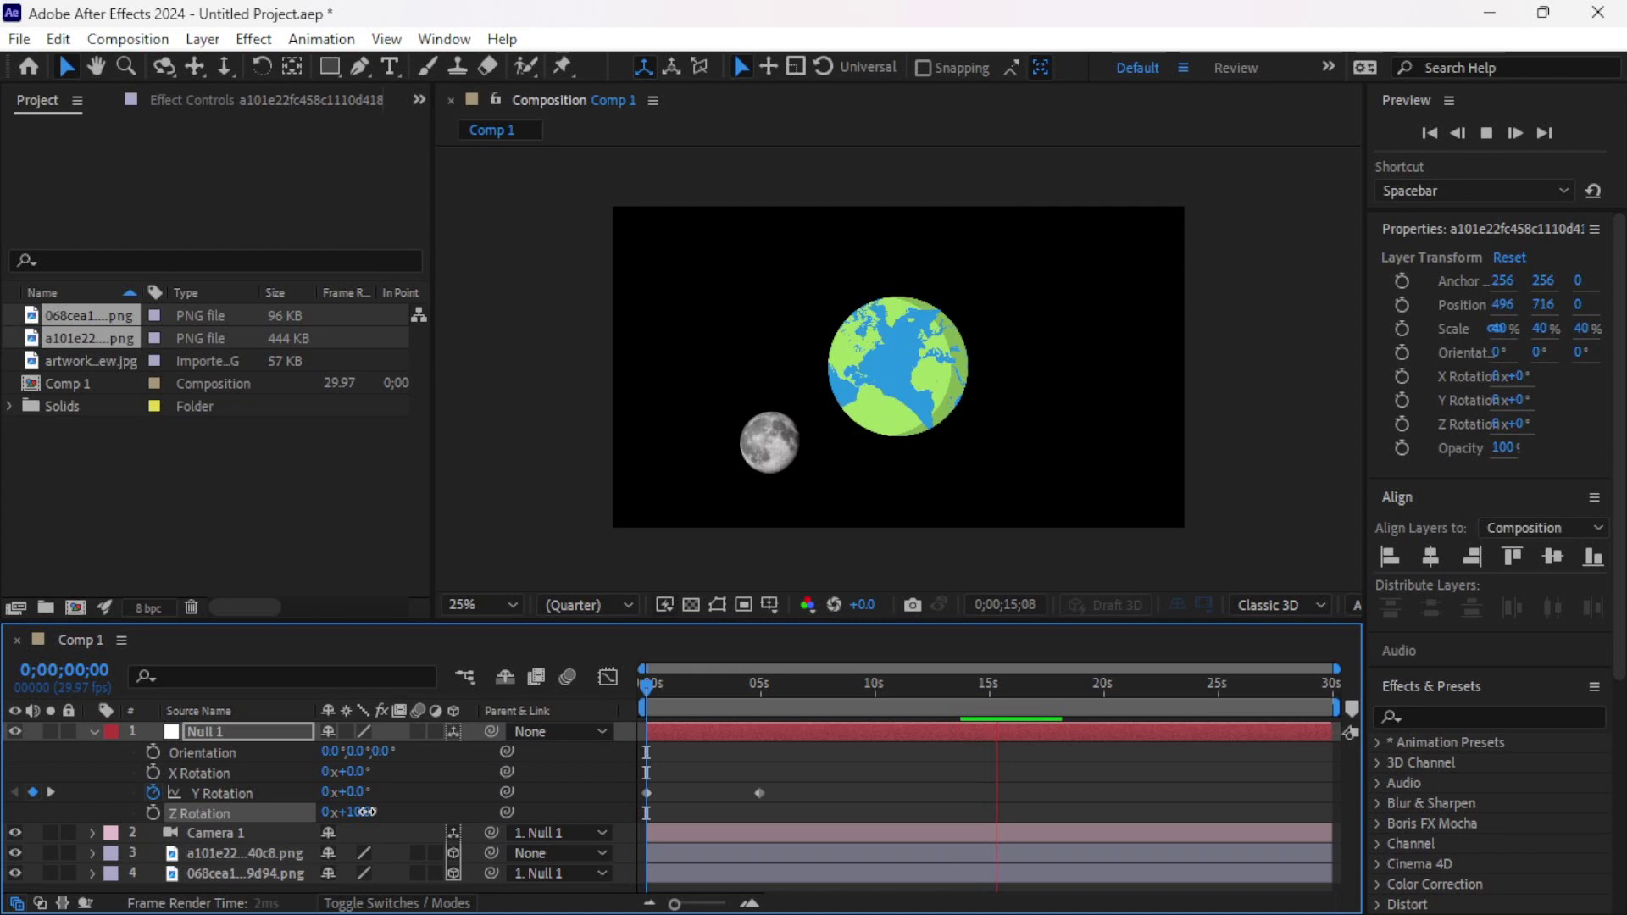
Stop the preview and fine-tune Null 1's Z Rotation, settling at exactly 10.0°.
{"action": "left_click", "coordinate": [768, 432]}
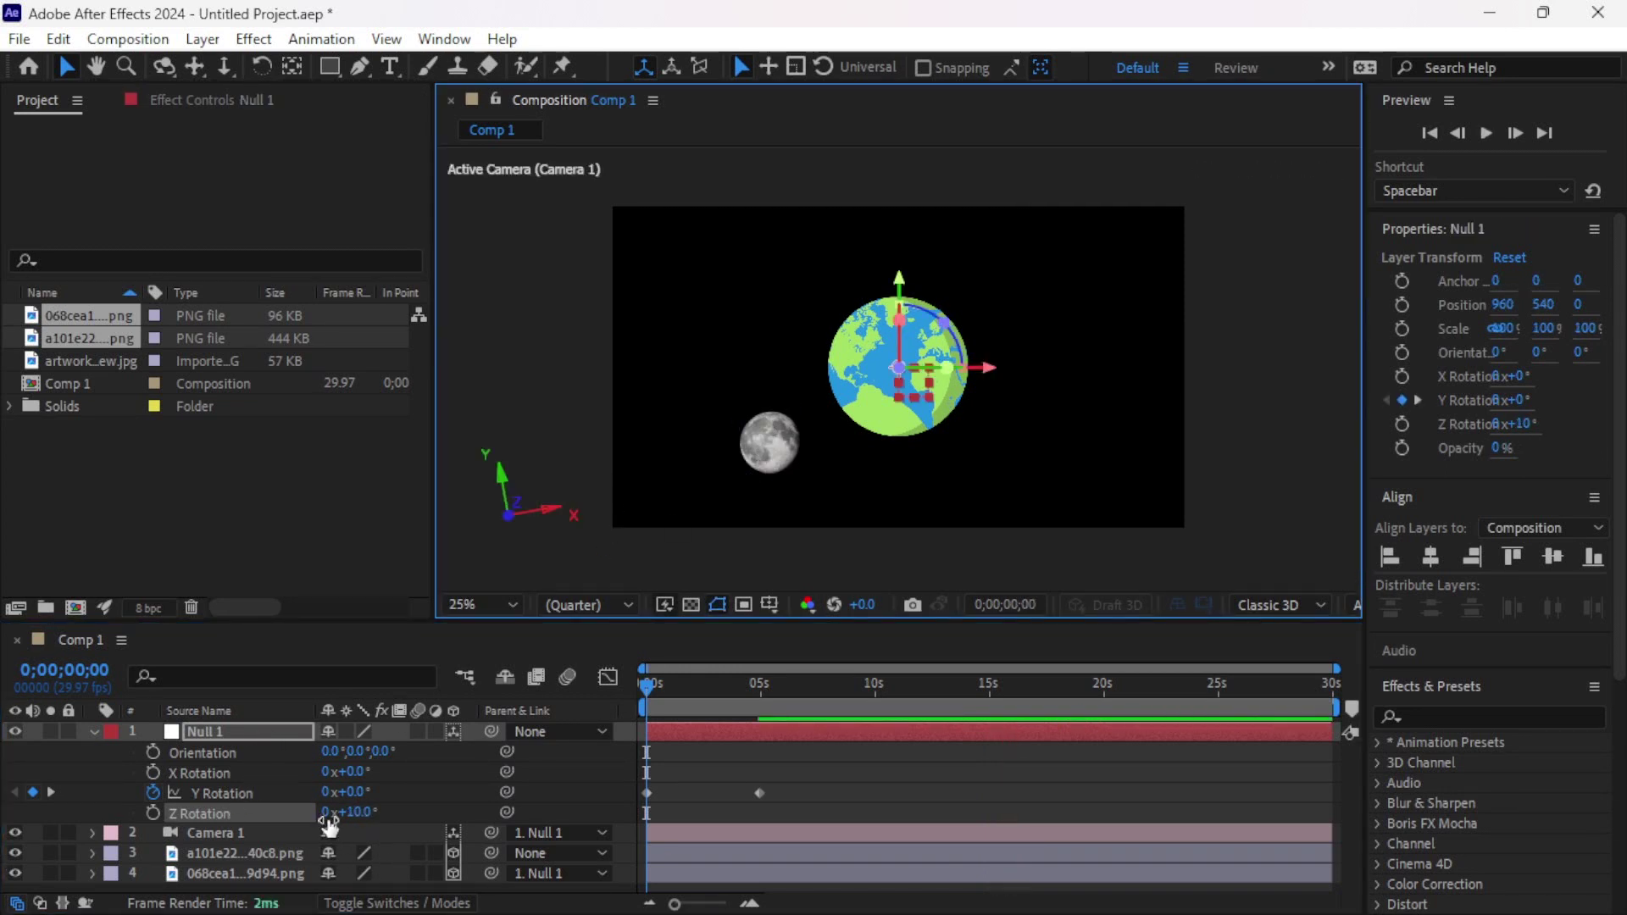
{"action": "left_click_drag", "start_coordinate": [366, 812], "coordinate": [363, 813]}
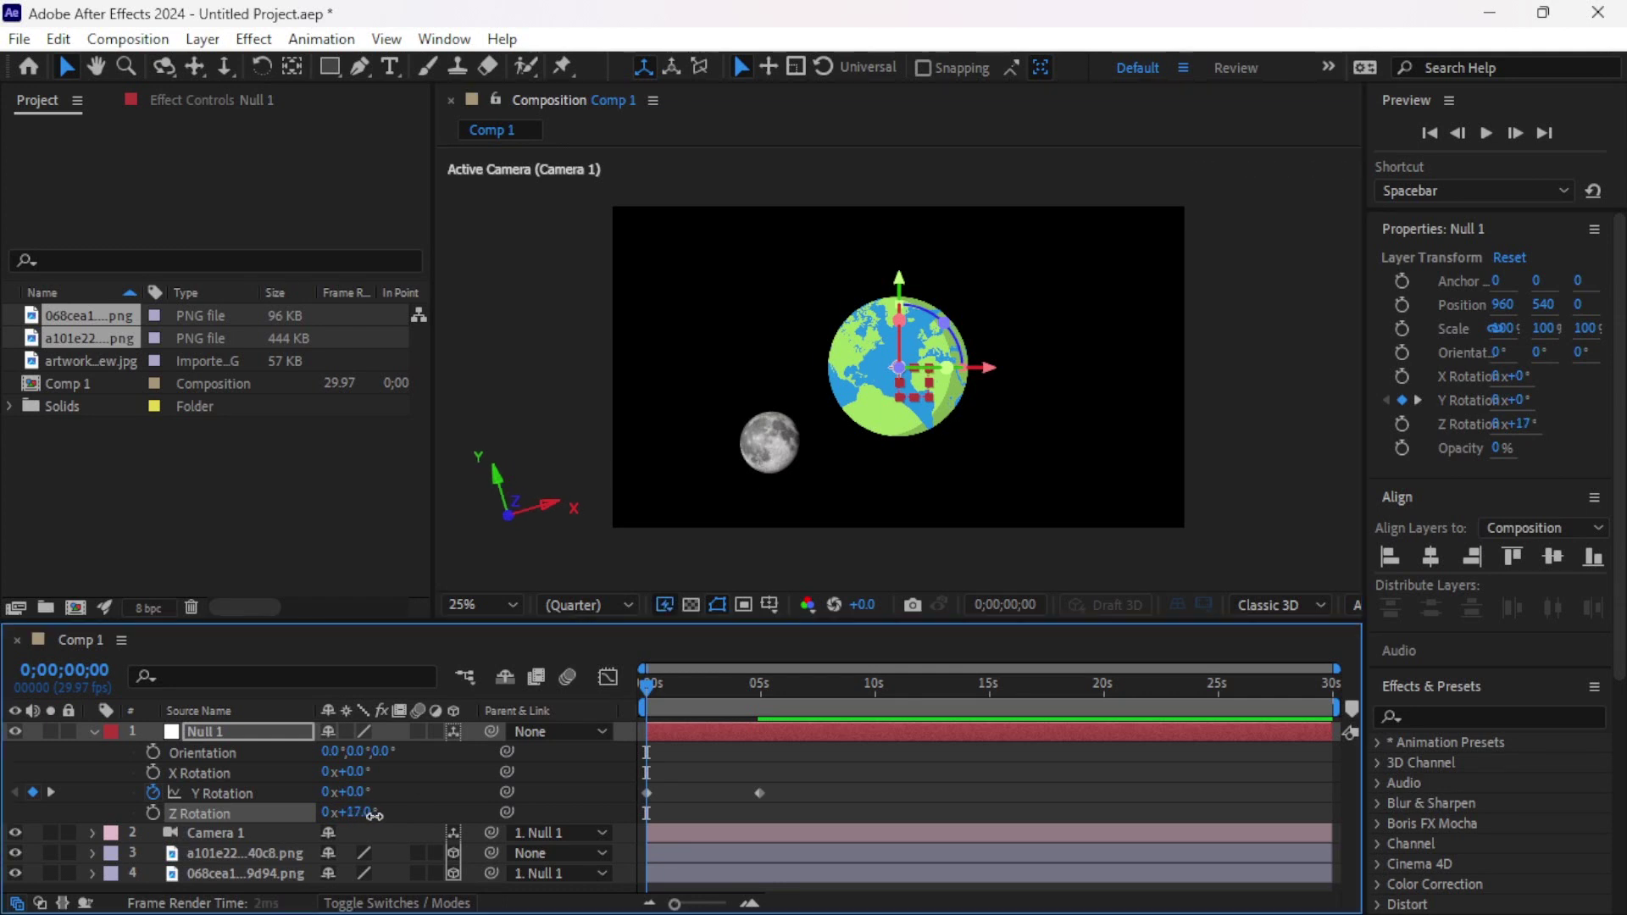
{"action": "left_click_drag", "start_coordinate": [360, 814], "coordinate": [365, 814]}
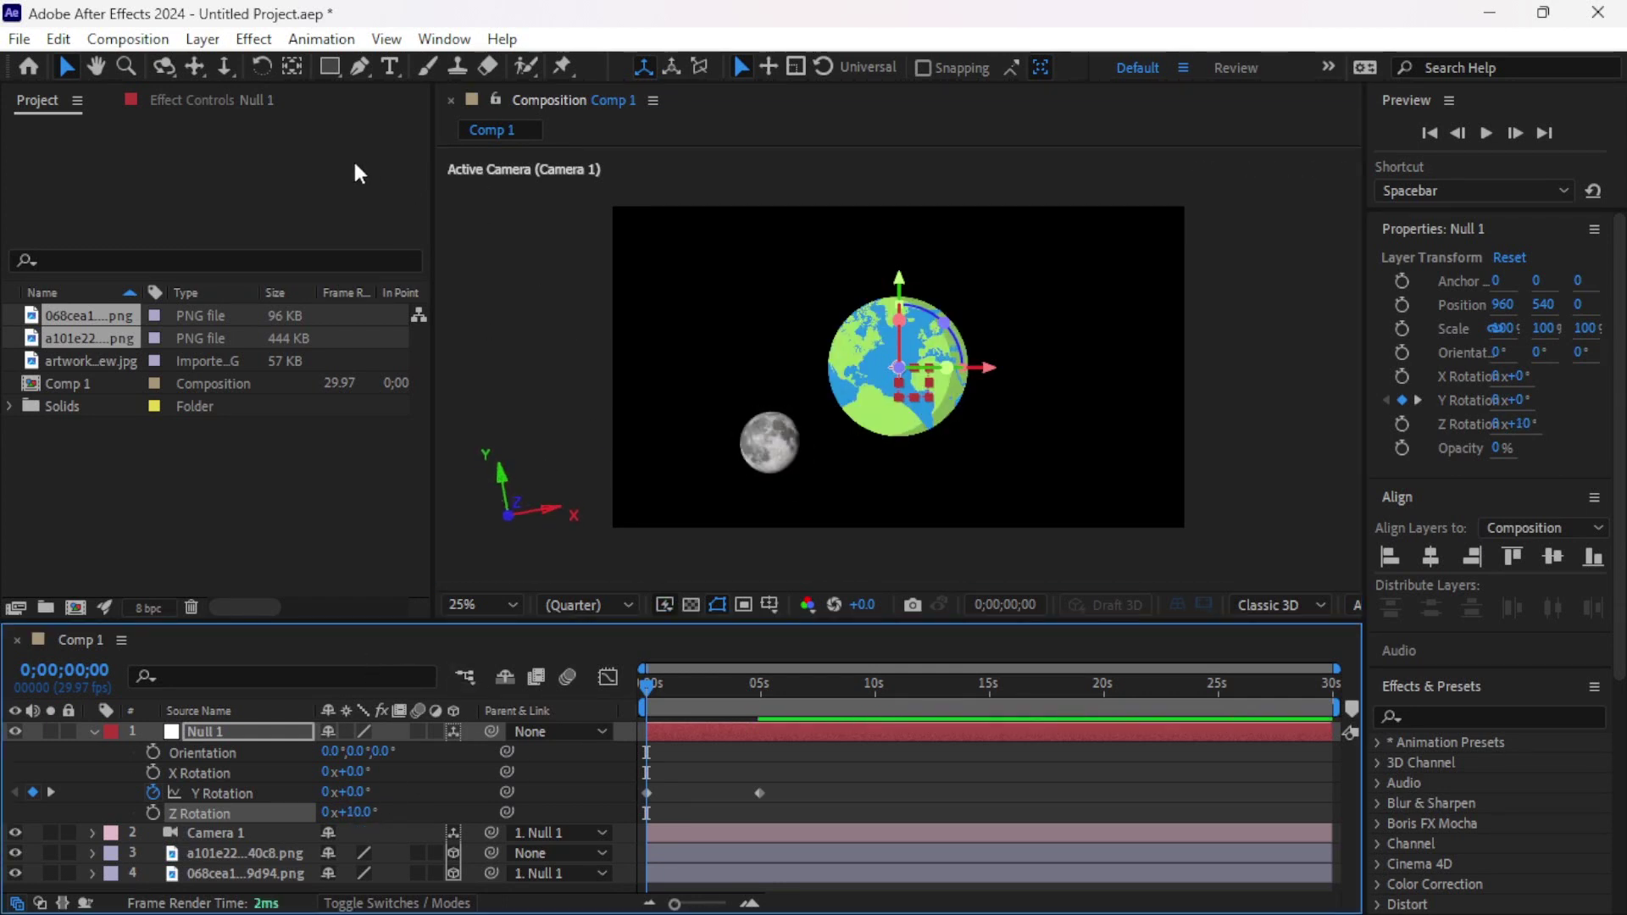
Move the moon layer upward toward the Earth and preview the orbit.
{"action": "left_click", "coordinate": [749, 448]}
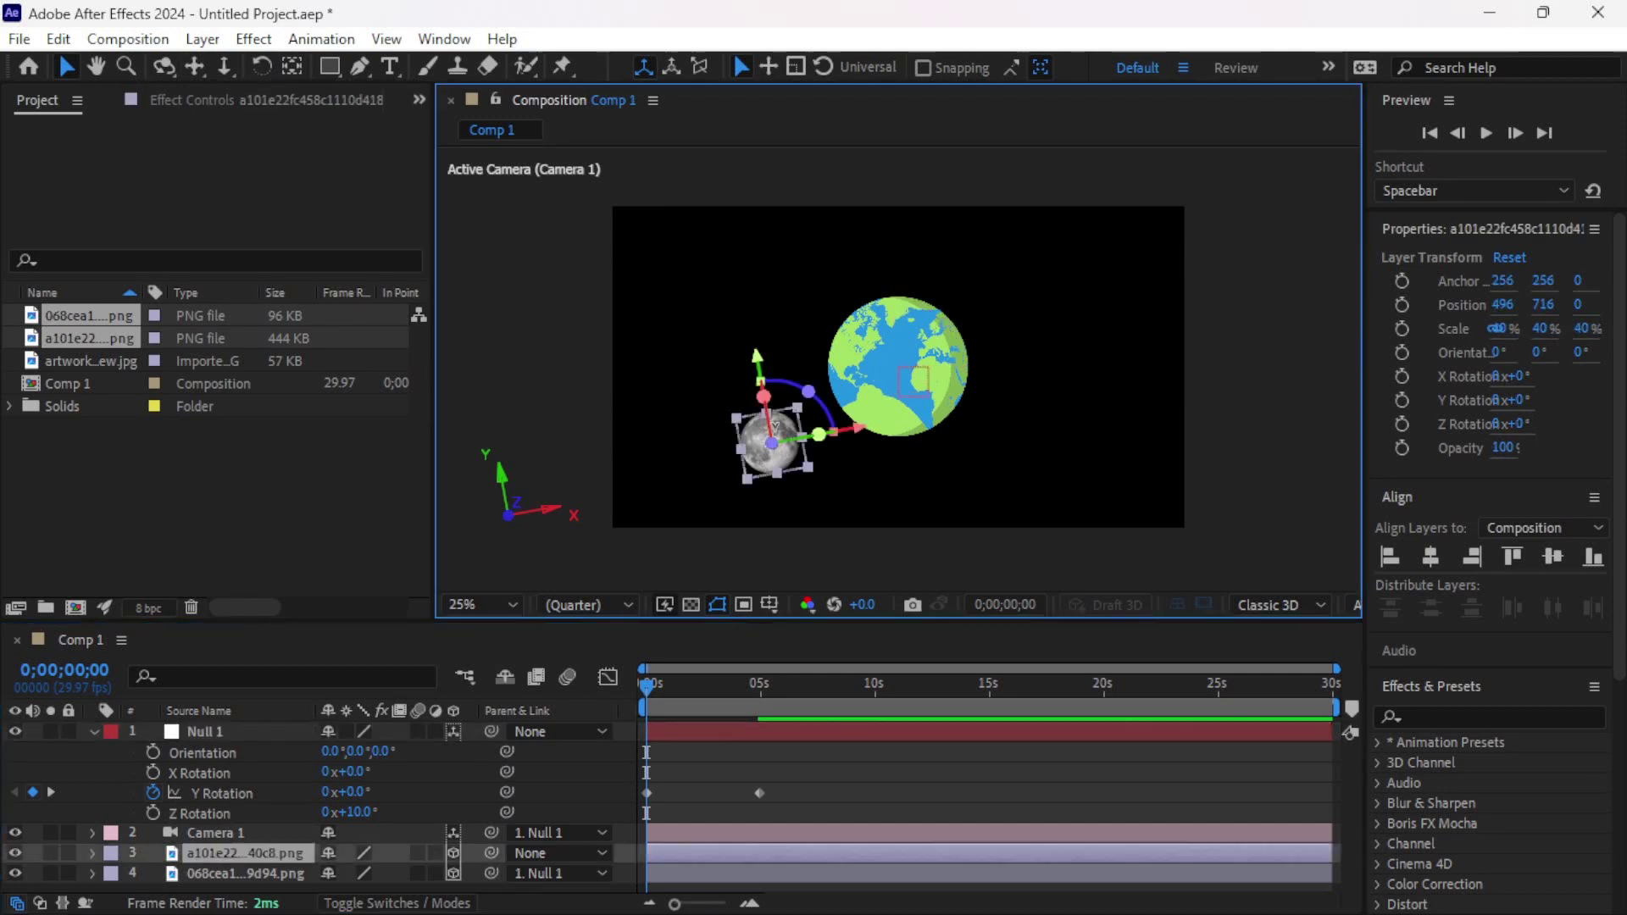
{"action": "left_click_drag", "start_coordinate": [754, 337], "coordinate": [755, 327]}
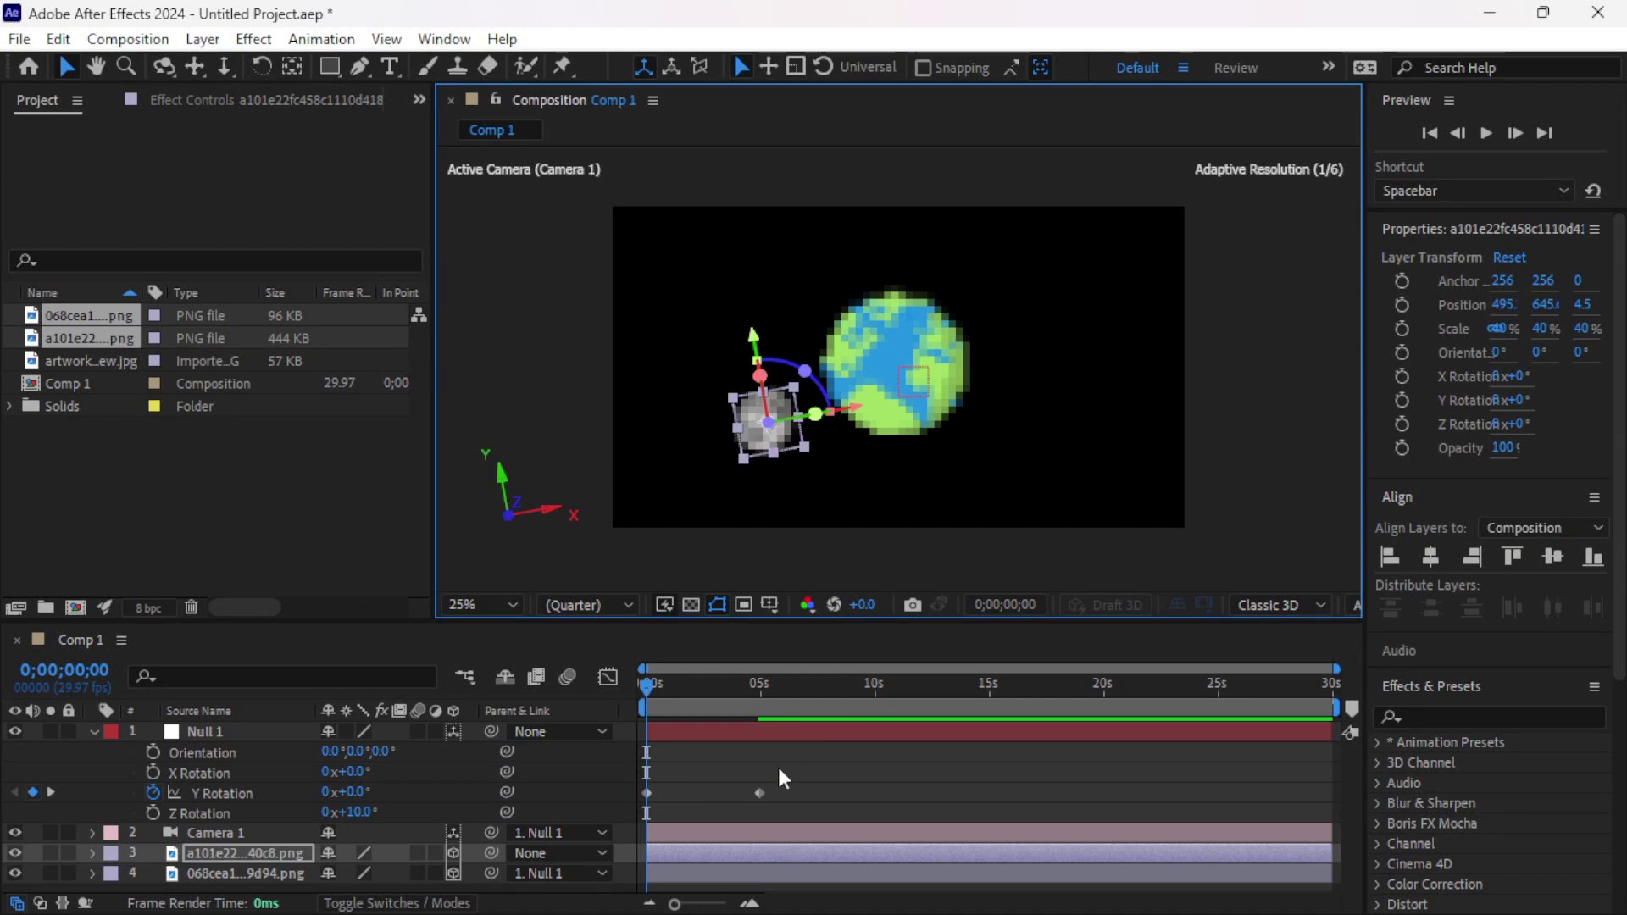
{"action": "left_click", "coordinate": [622, 679]}
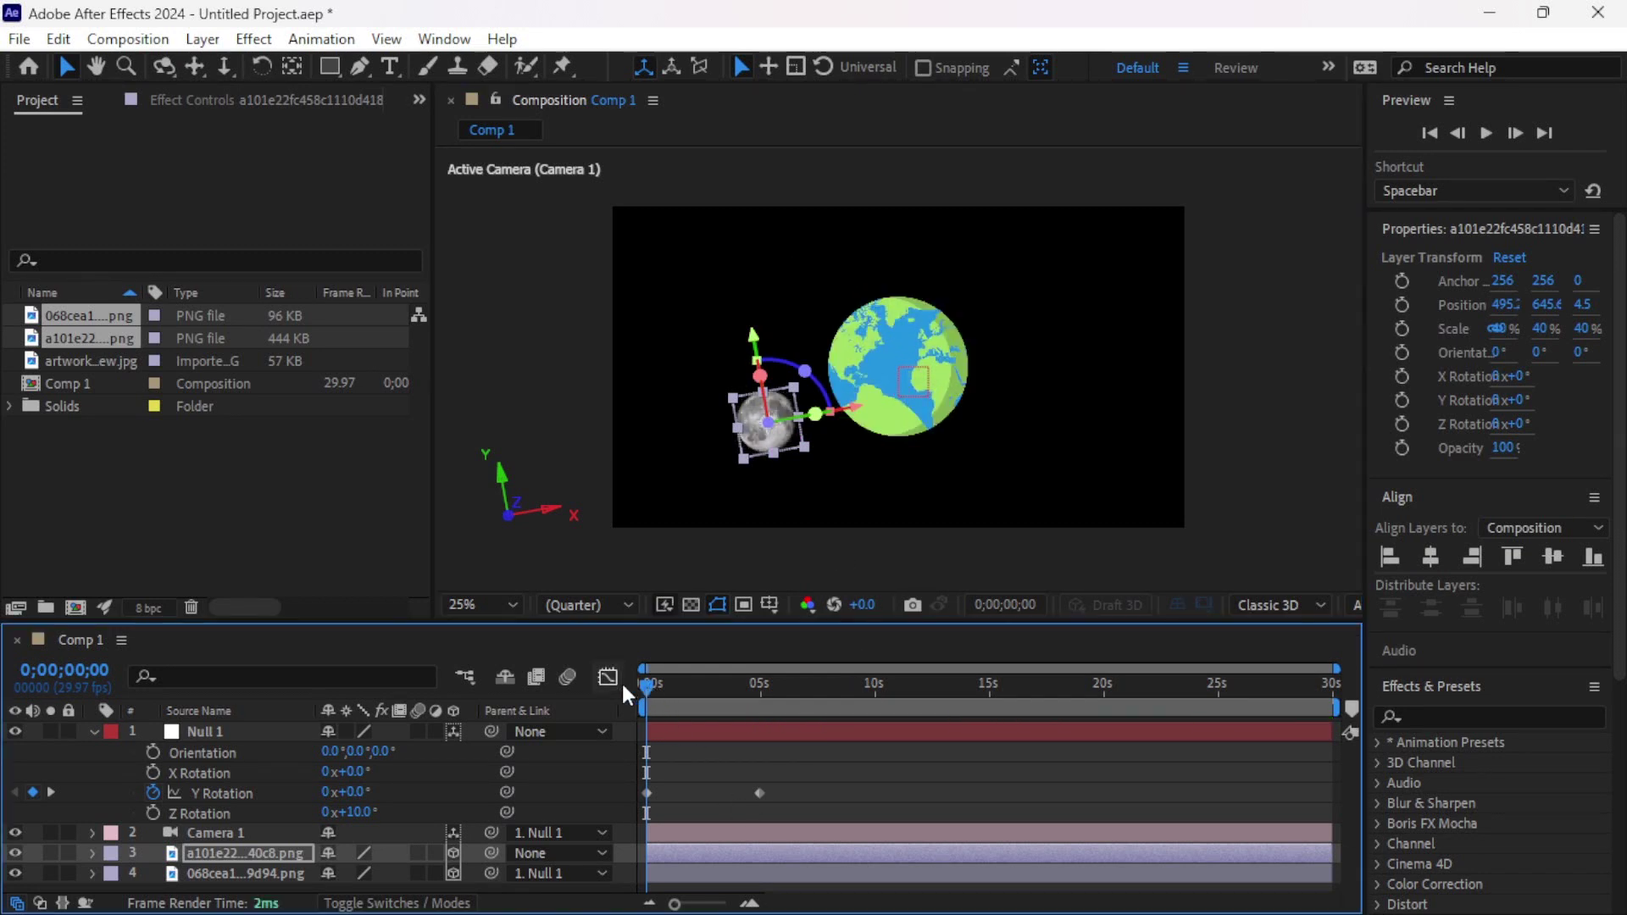
{"action": "key", "text": "space"}
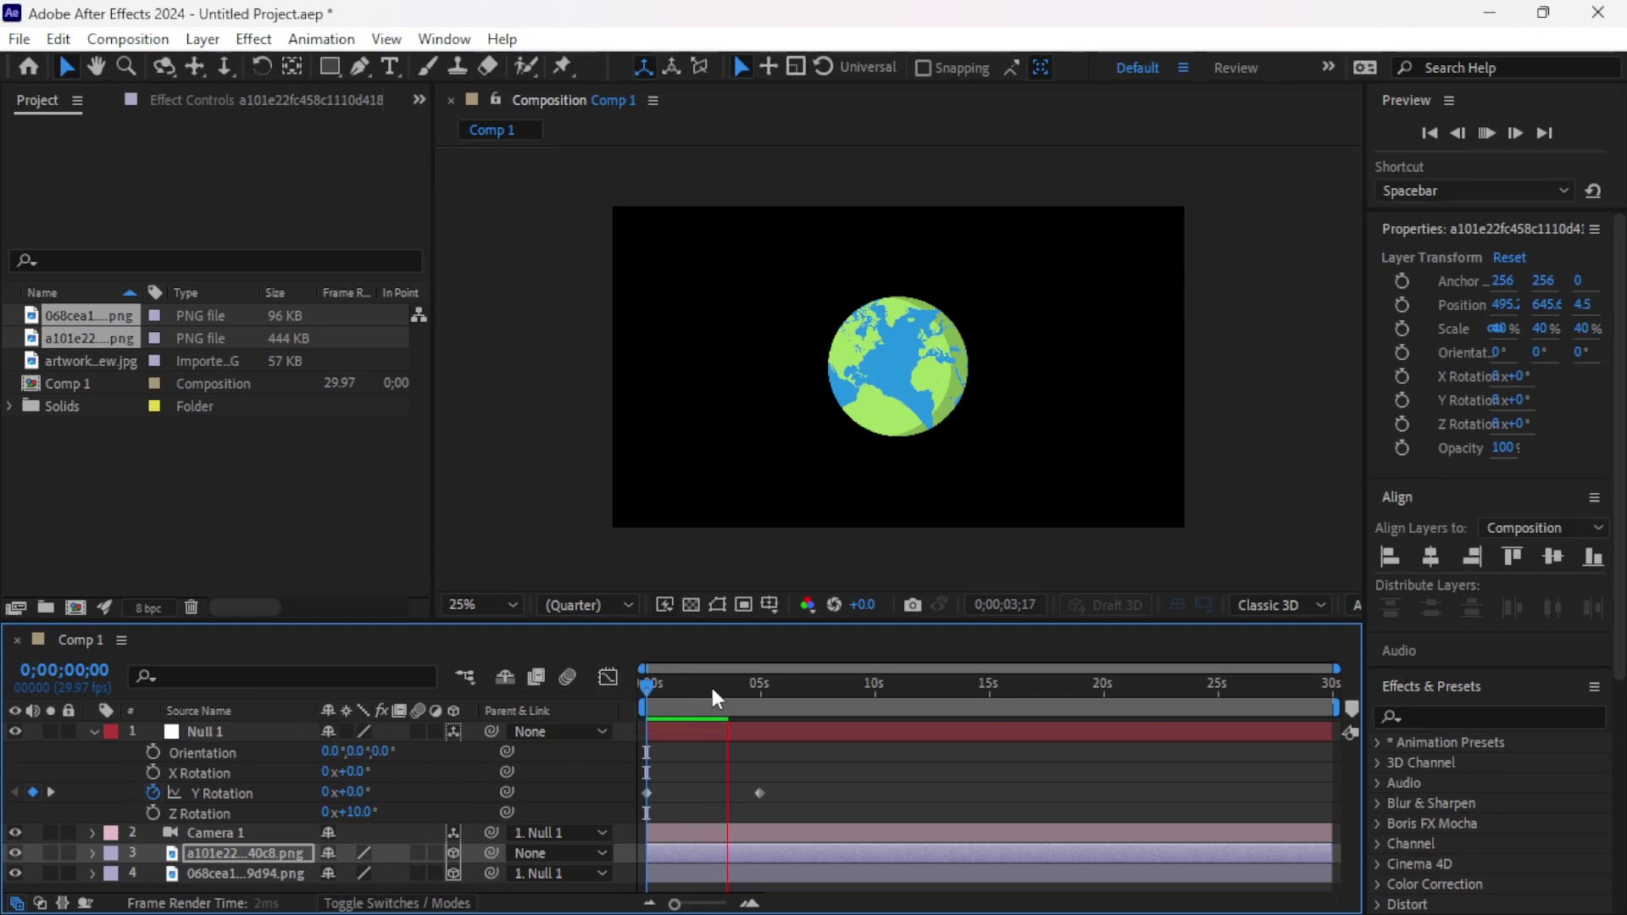
{"action": "key", "text": "space"}
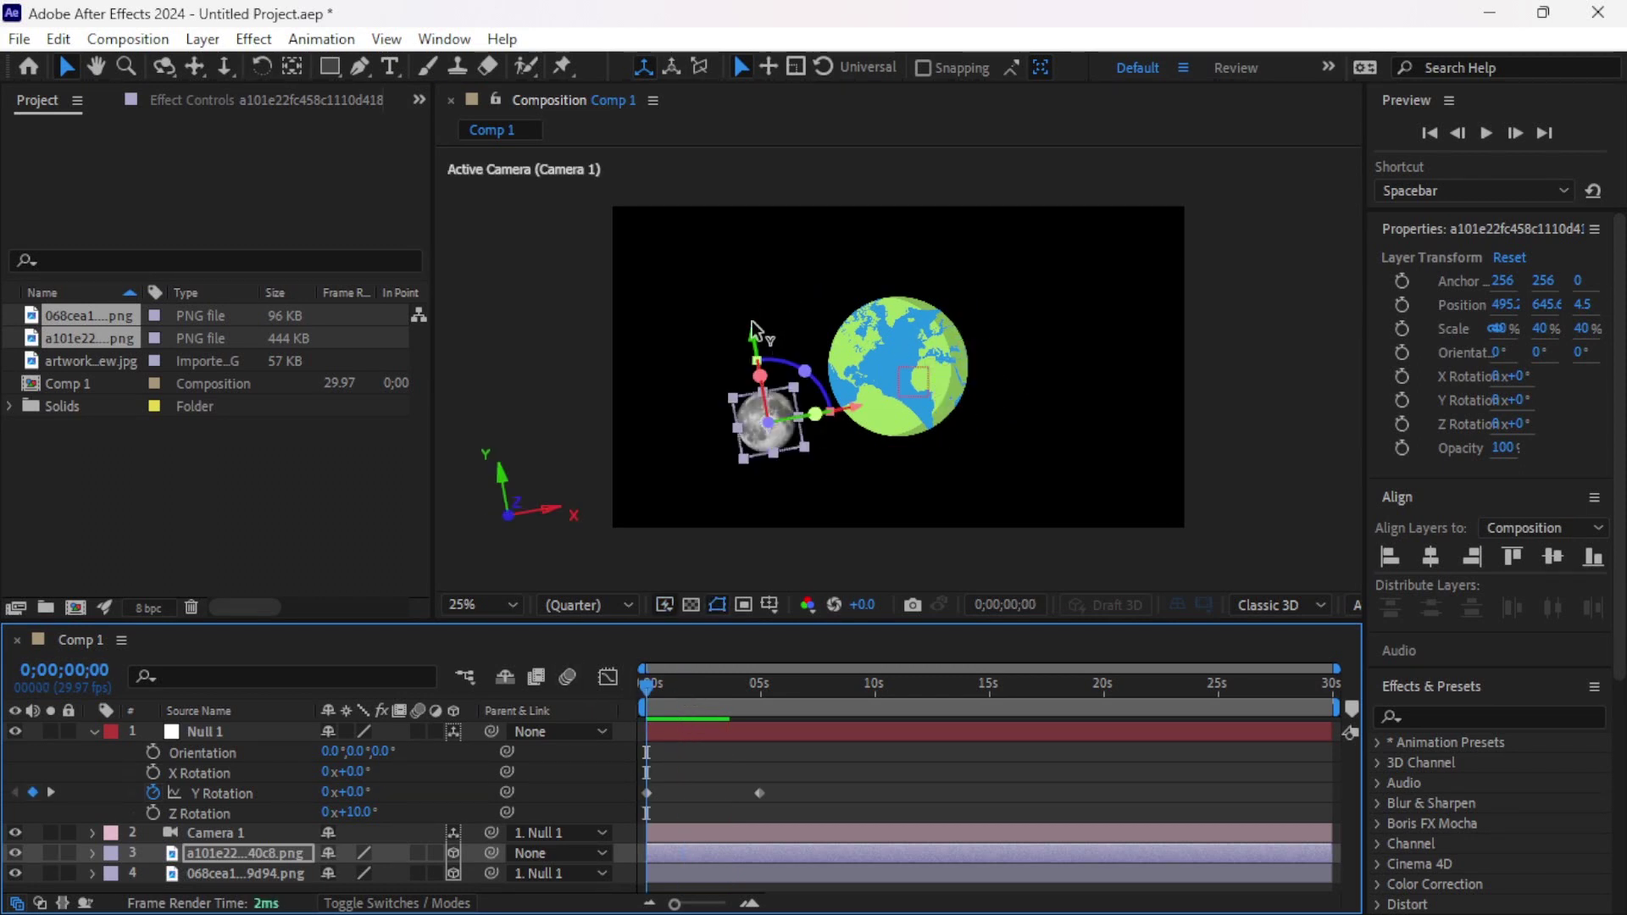
Raise the moon slightly higher, set Null 1's Z Rotation to 16°, and preview.
{"action": "left_click_drag", "start_coordinate": [751, 324], "coordinate": [749, 306]}
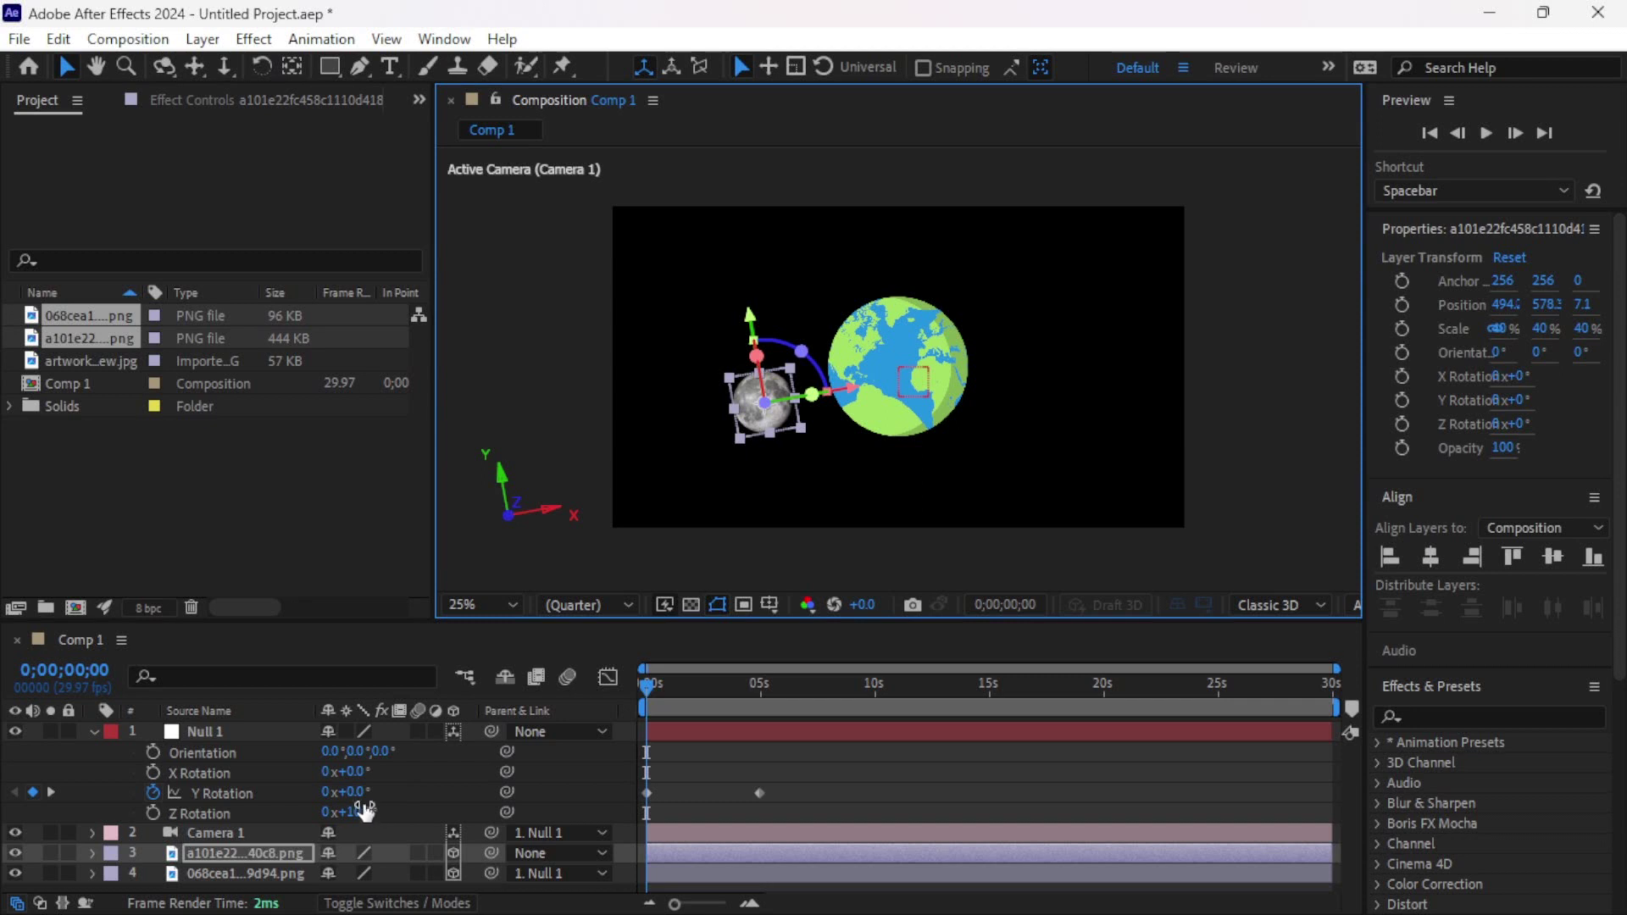
{"action": "left_click_drag", "start_coordinate": [363, 812], "coordinate": [370, 812]}
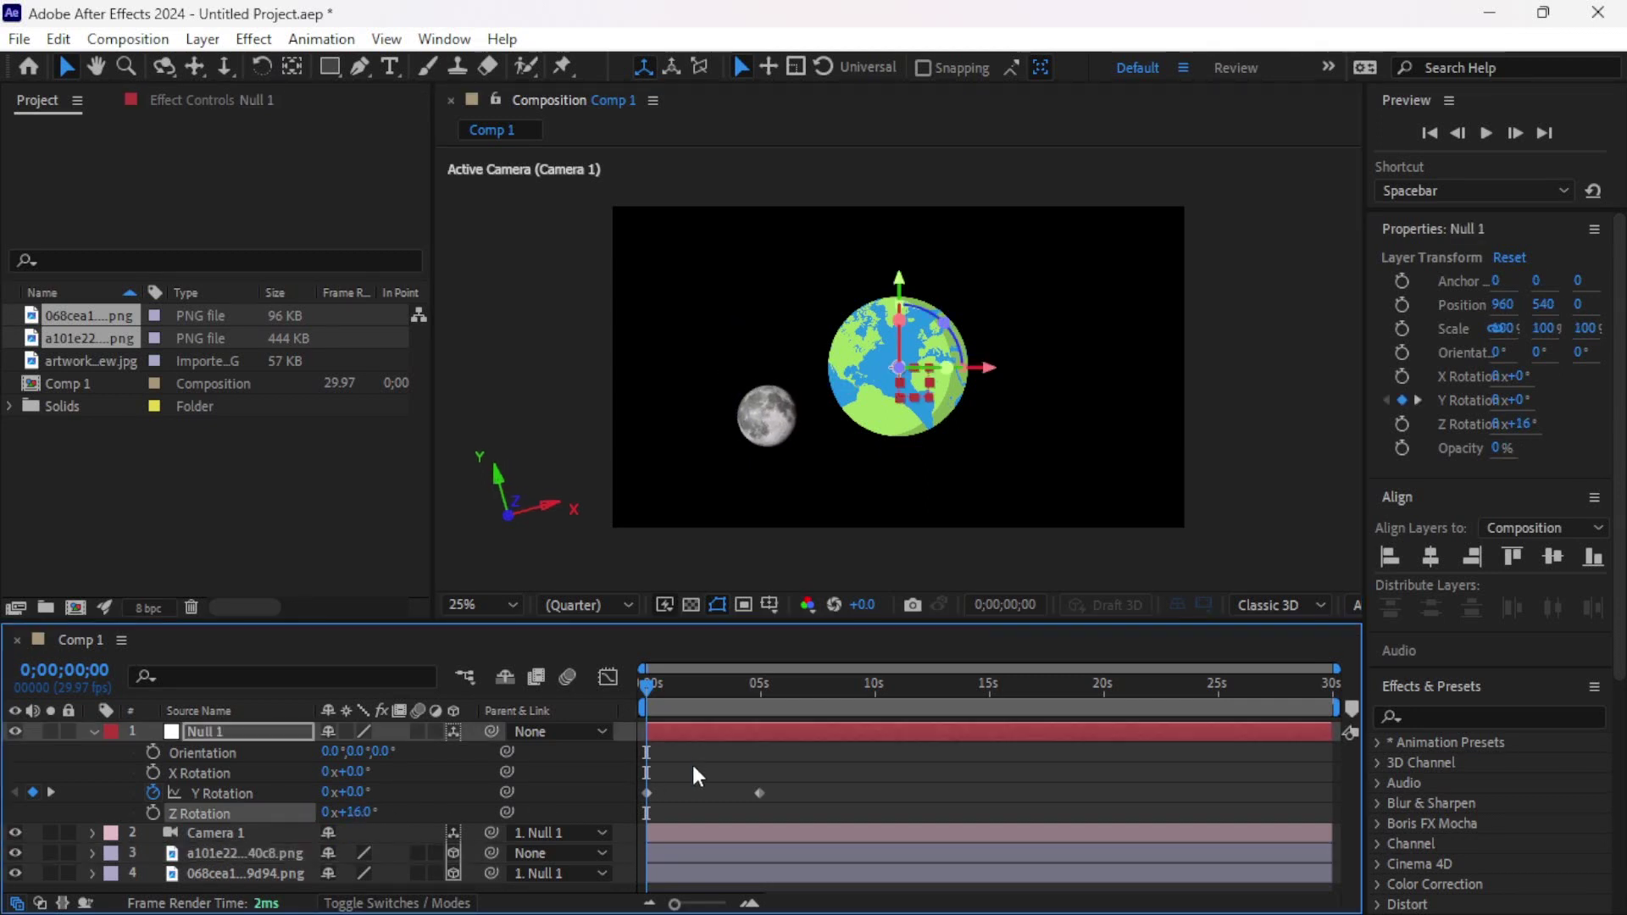
{"action": "key", "text": "space"}
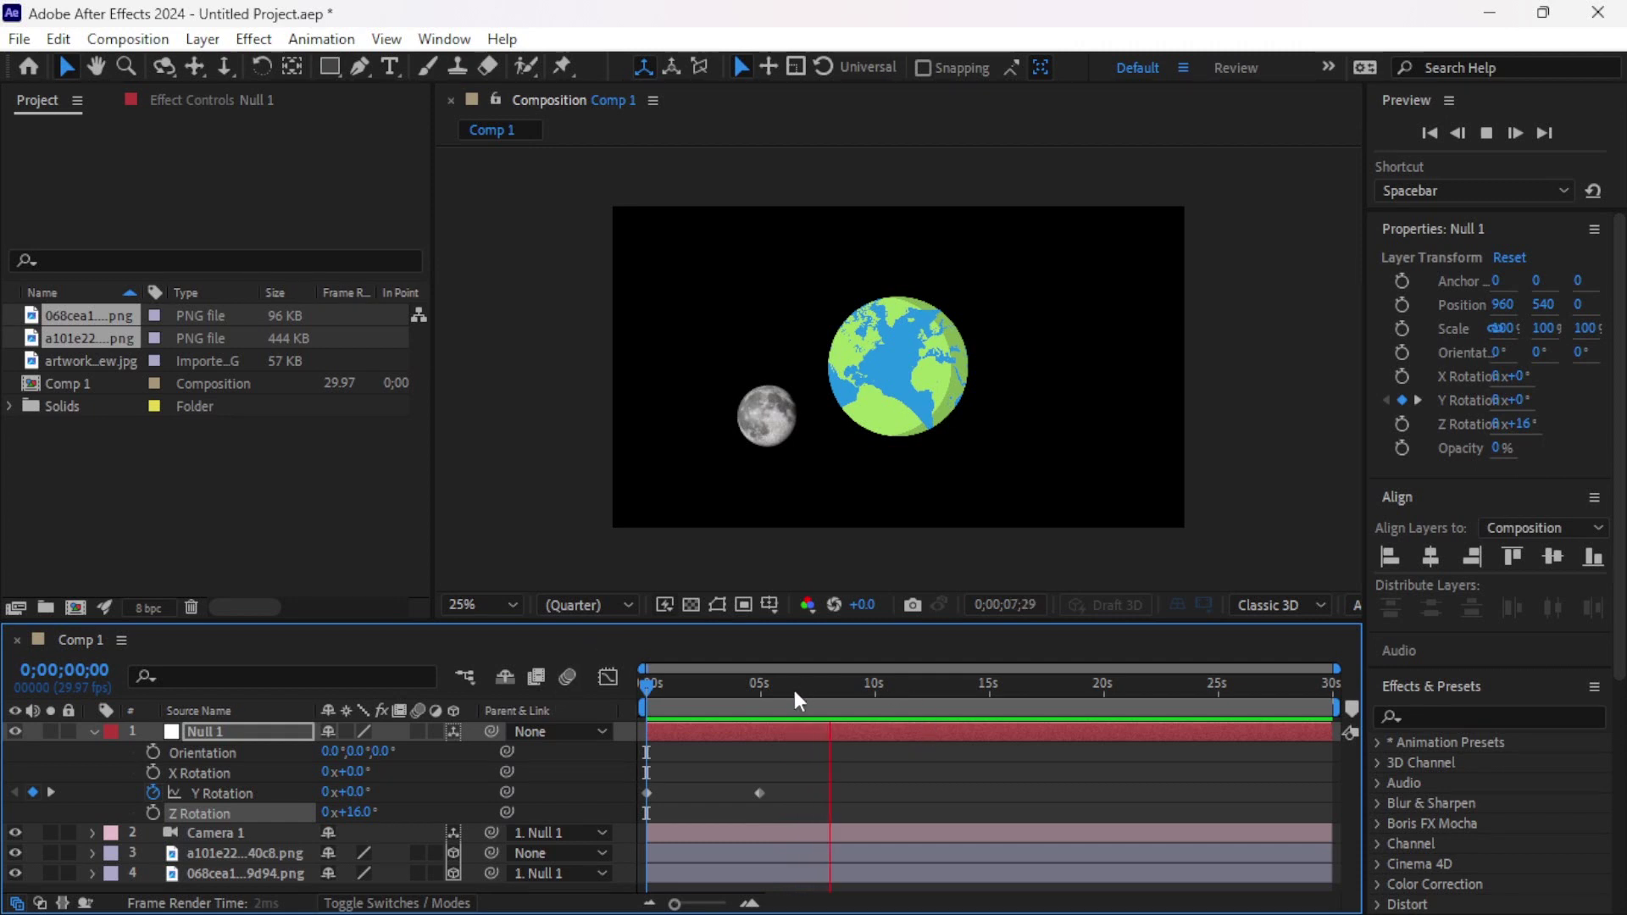
{"action": "left_click", "coordinate": [768, 700]}
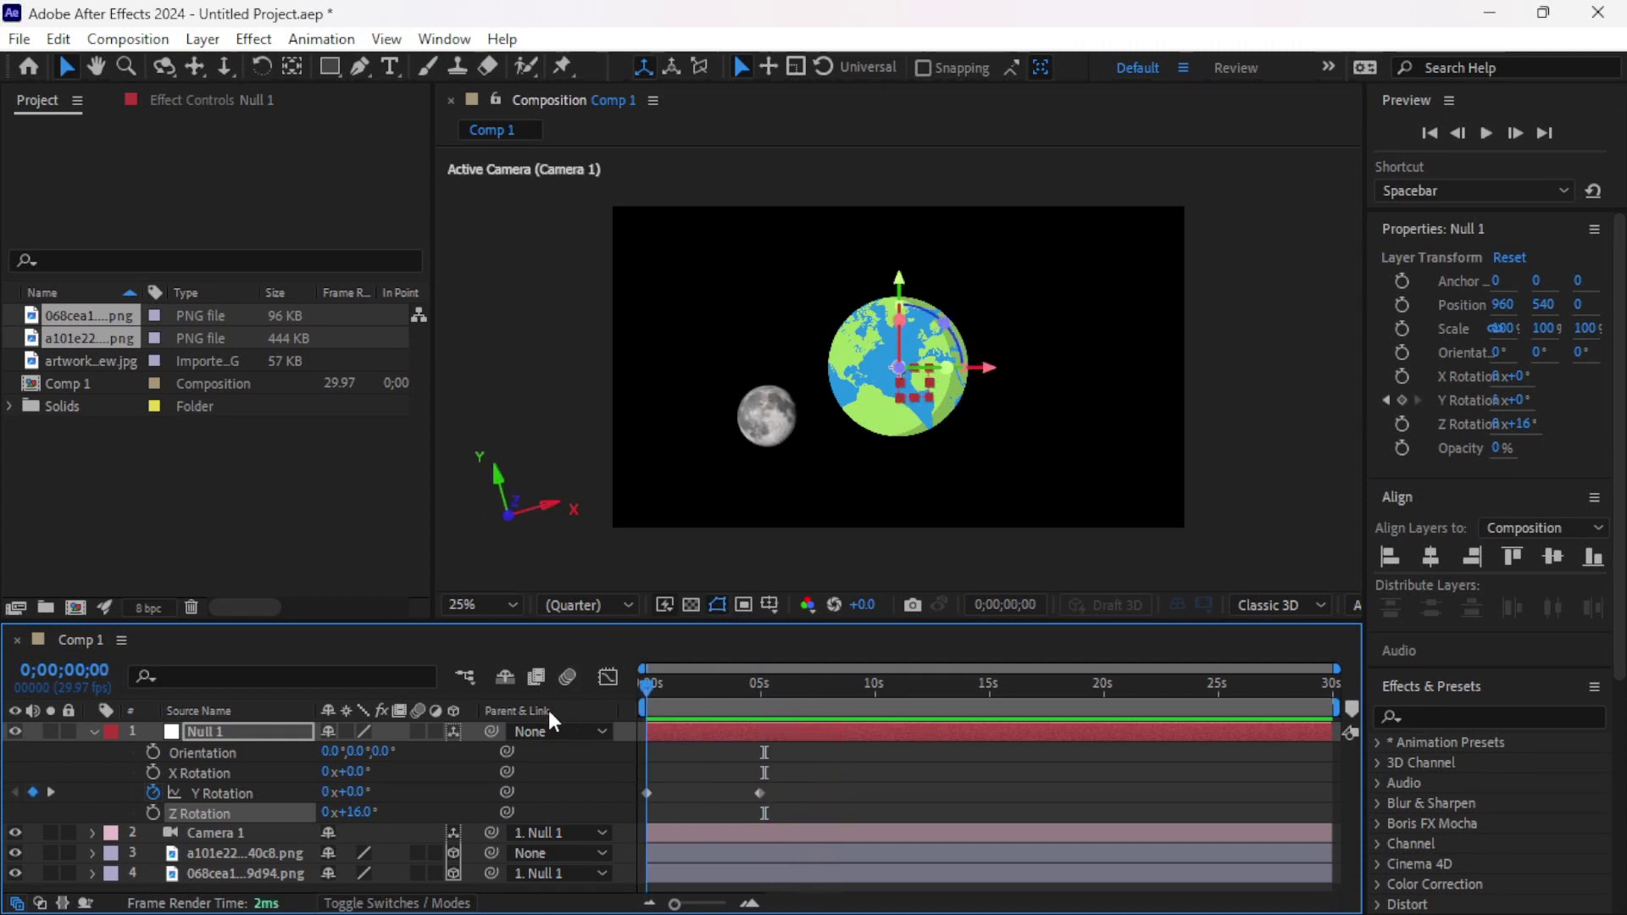
{"action": "key", "text": "space"}
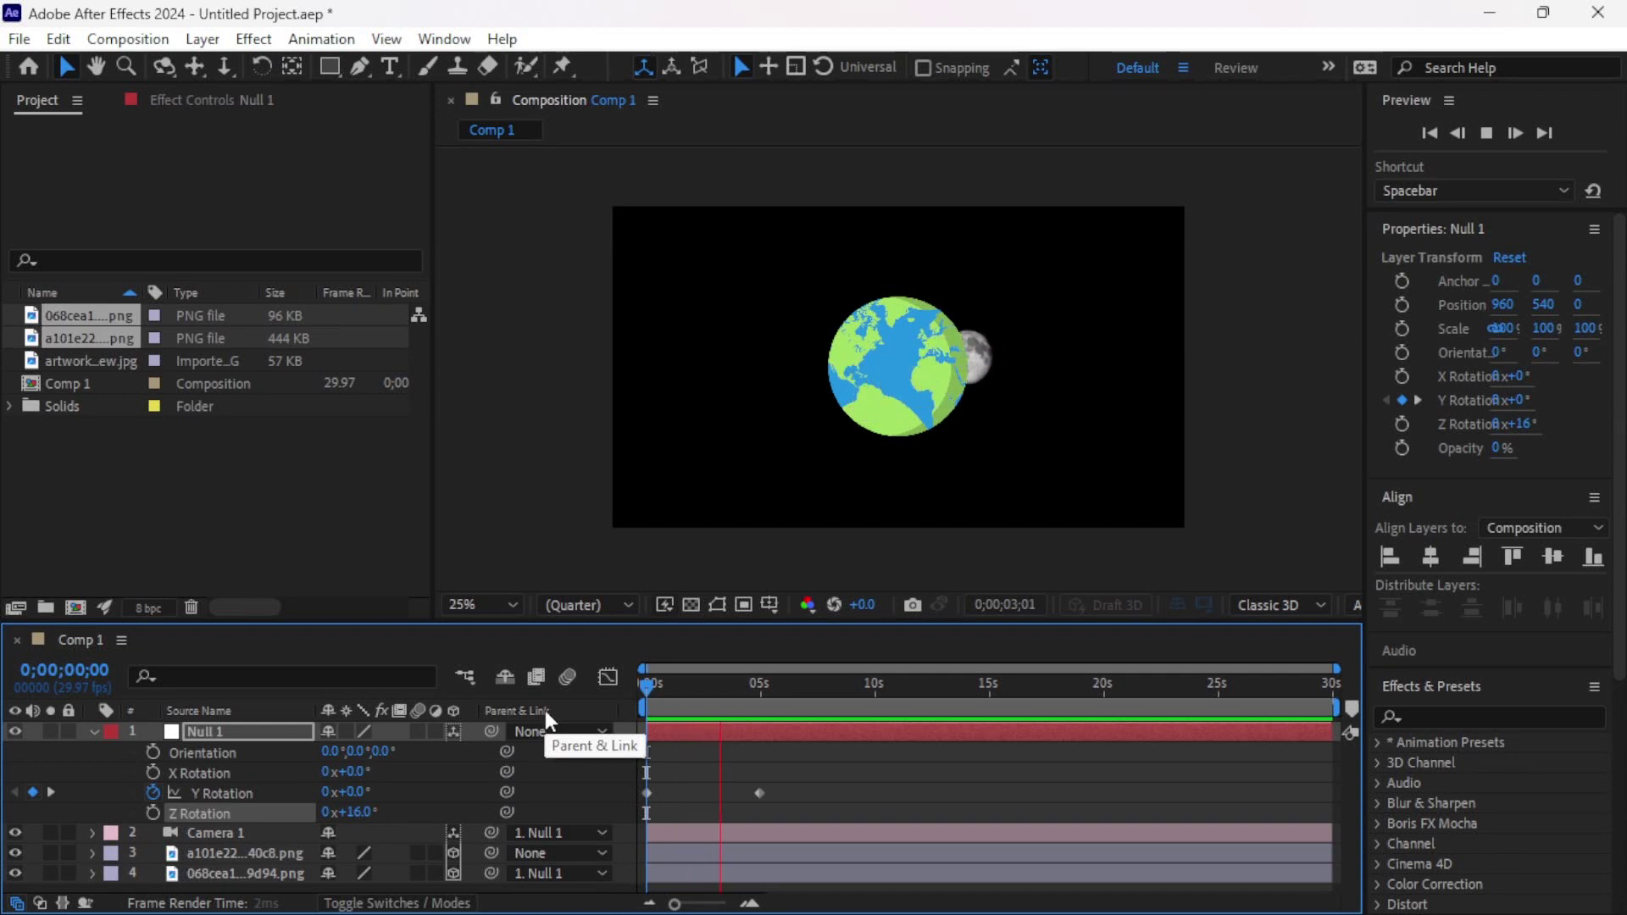
Add the expression time*100 to Null 1's Y Rotation and stop playback.
{"action": "left_click", "coordinate": [149, 790], "text": "alt"}
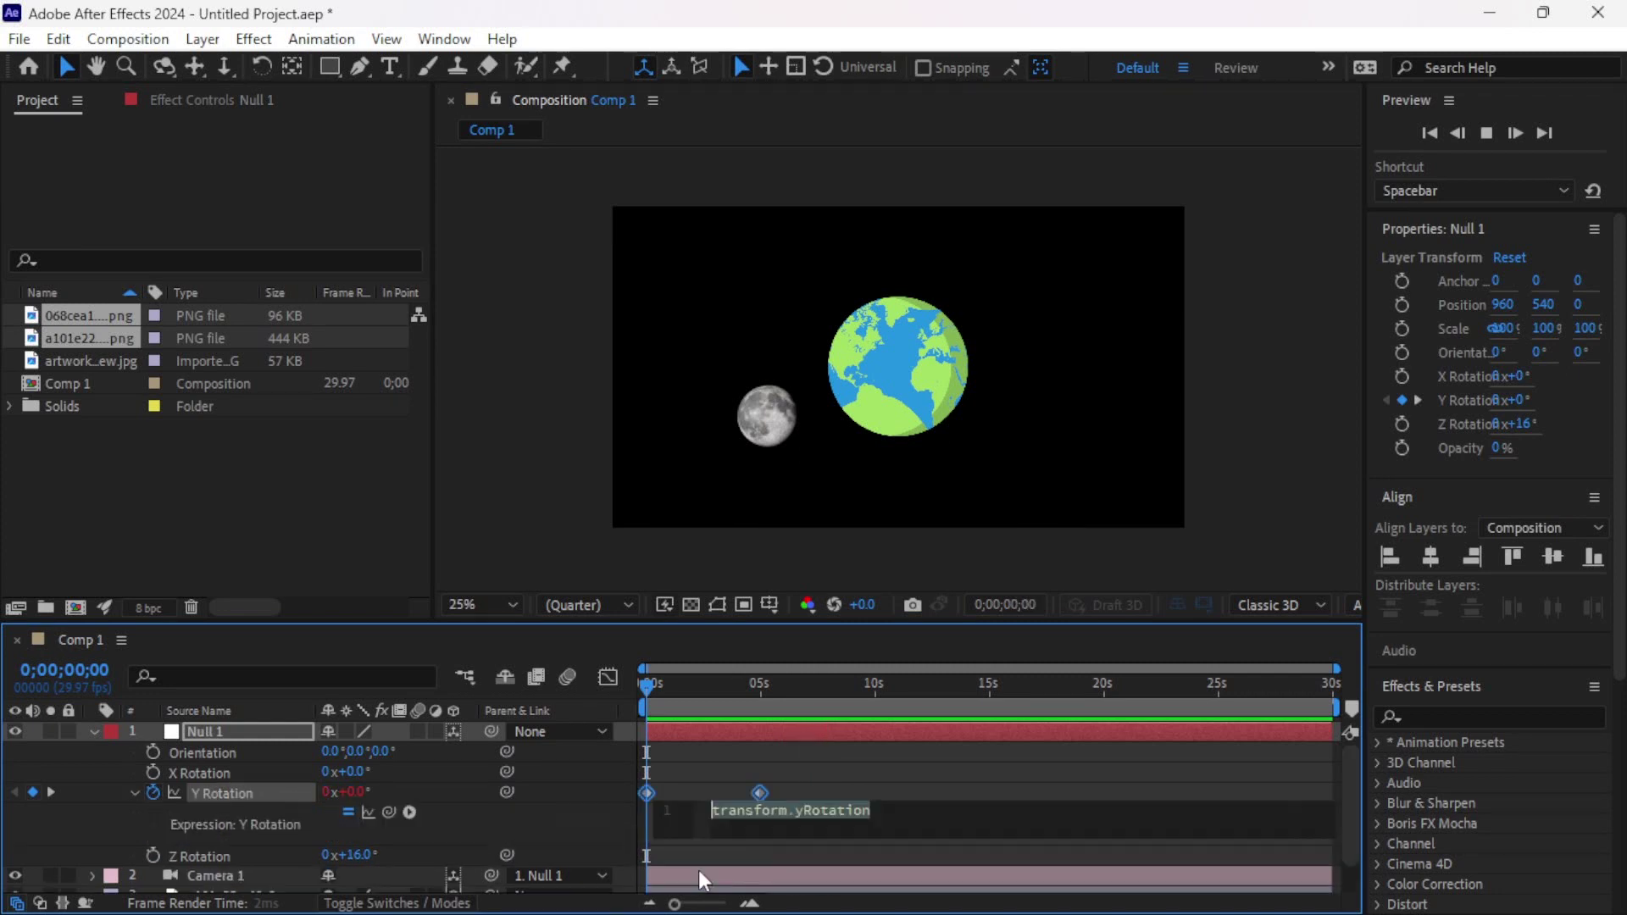
{"action": "type", "text": "time"}
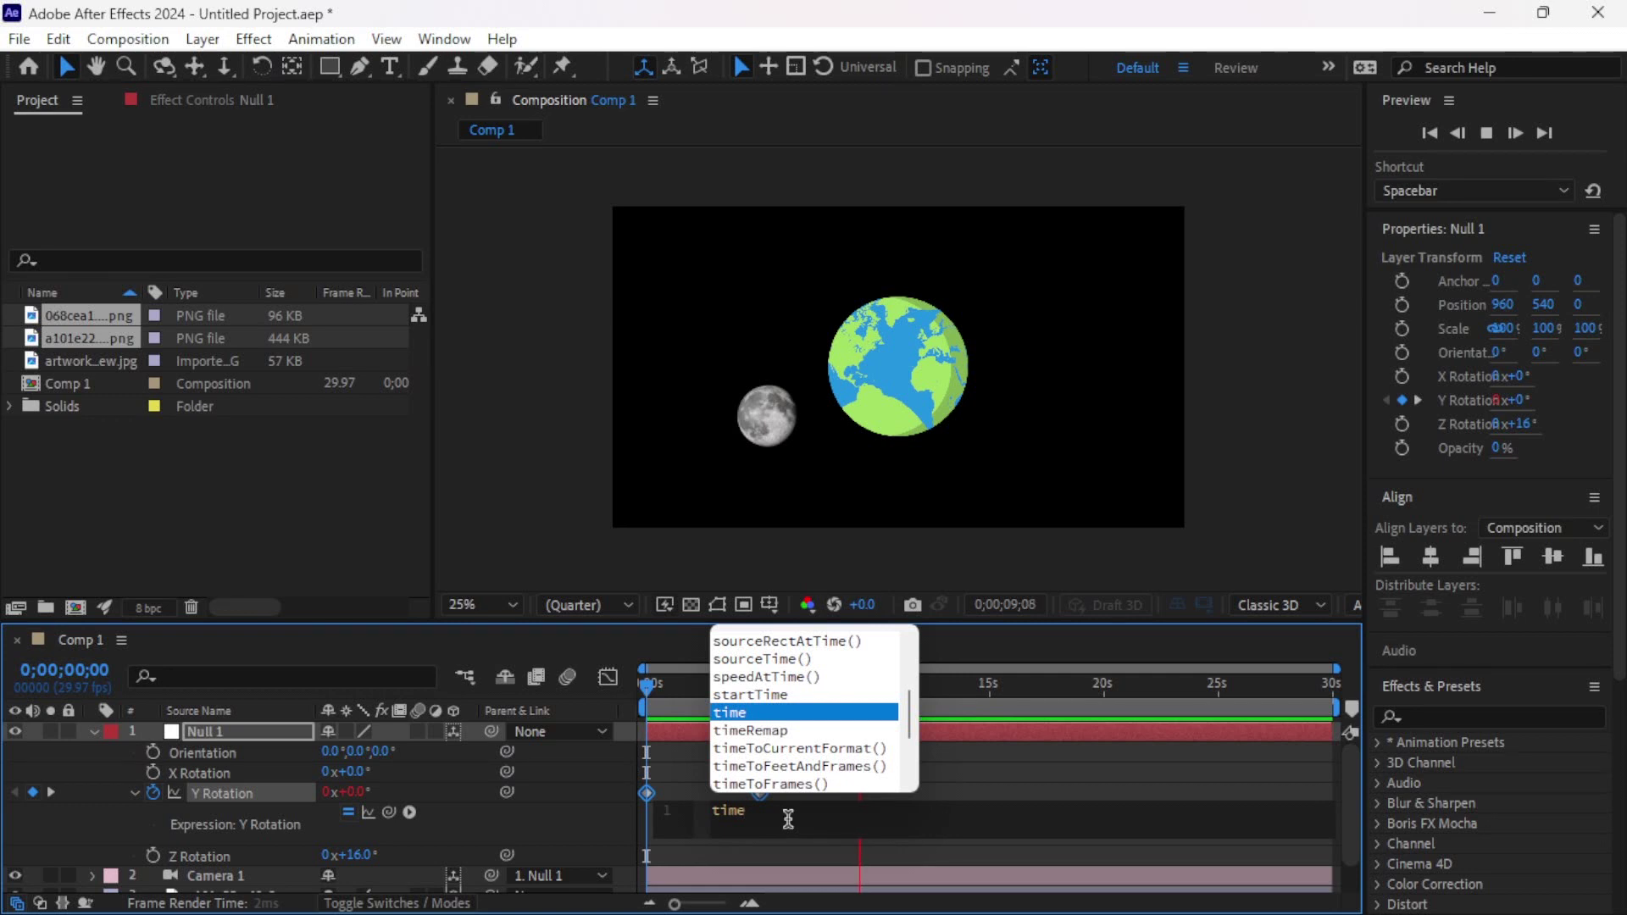
{"action": "type", "text": "*"}
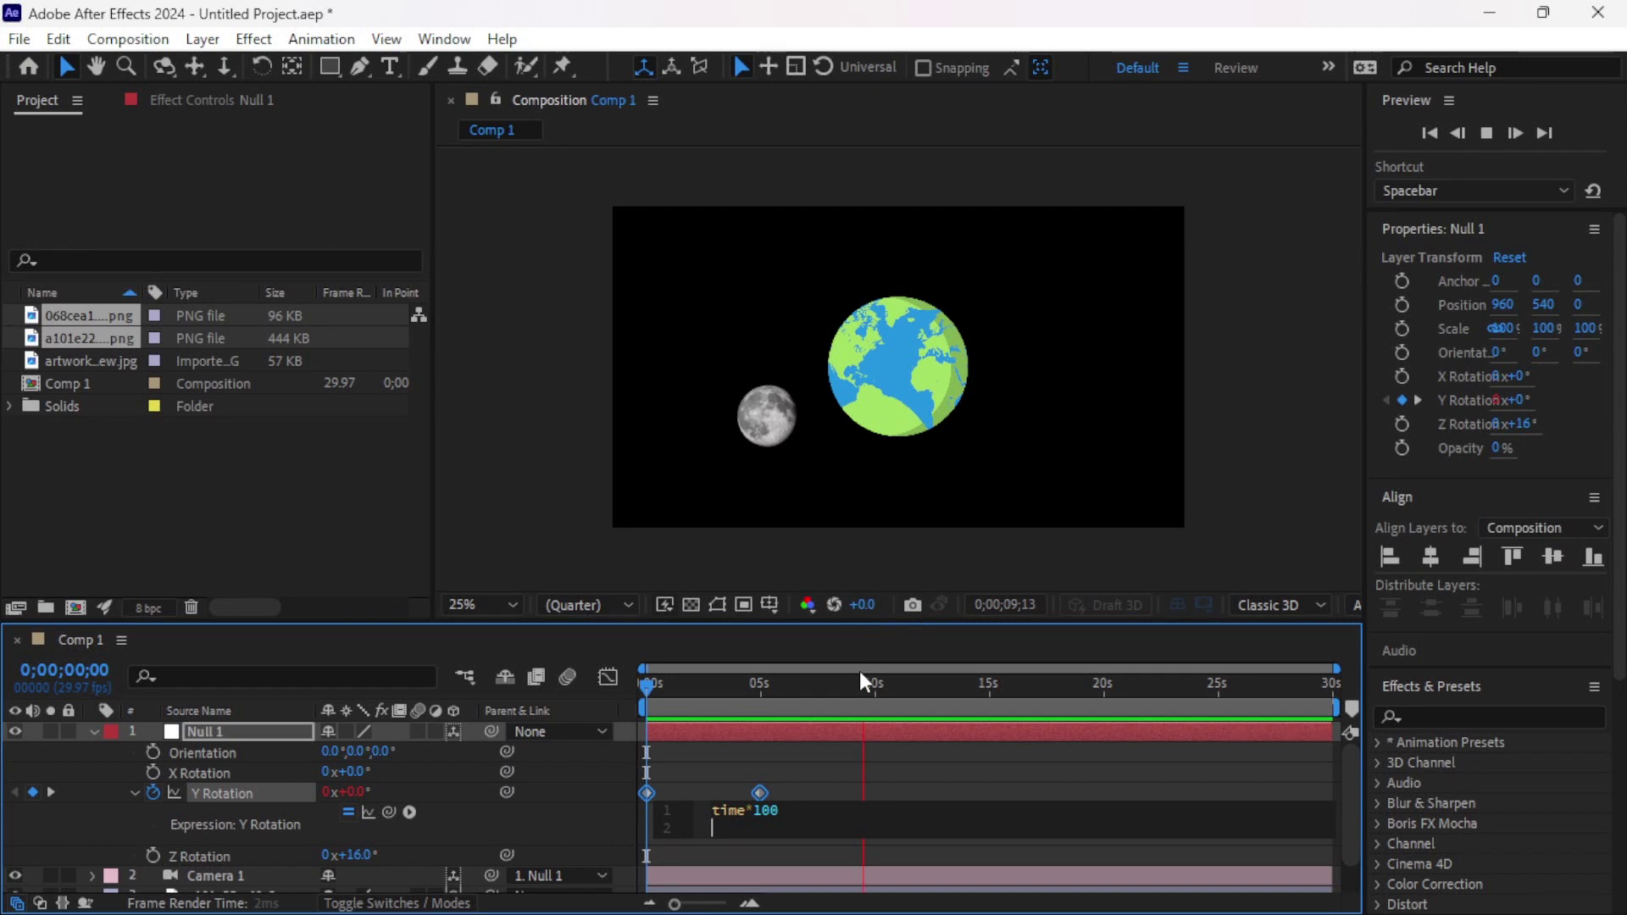
{"action": "left_click", "coordinate": [354, 489]}
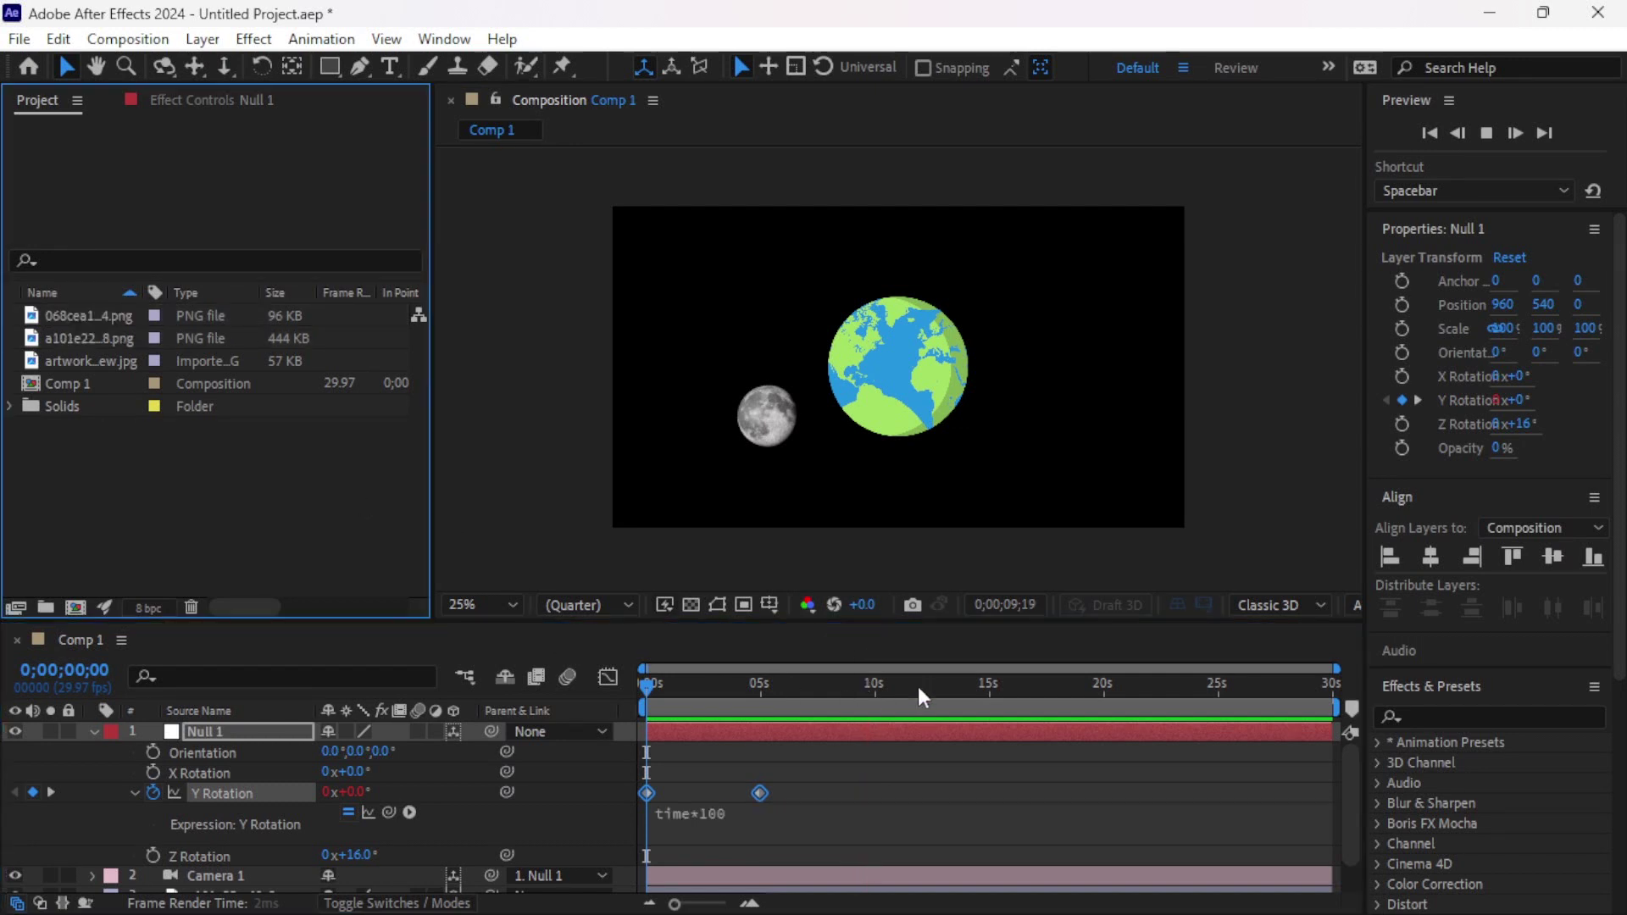
{"action": "left_click", "coordinate": [648, 683]}
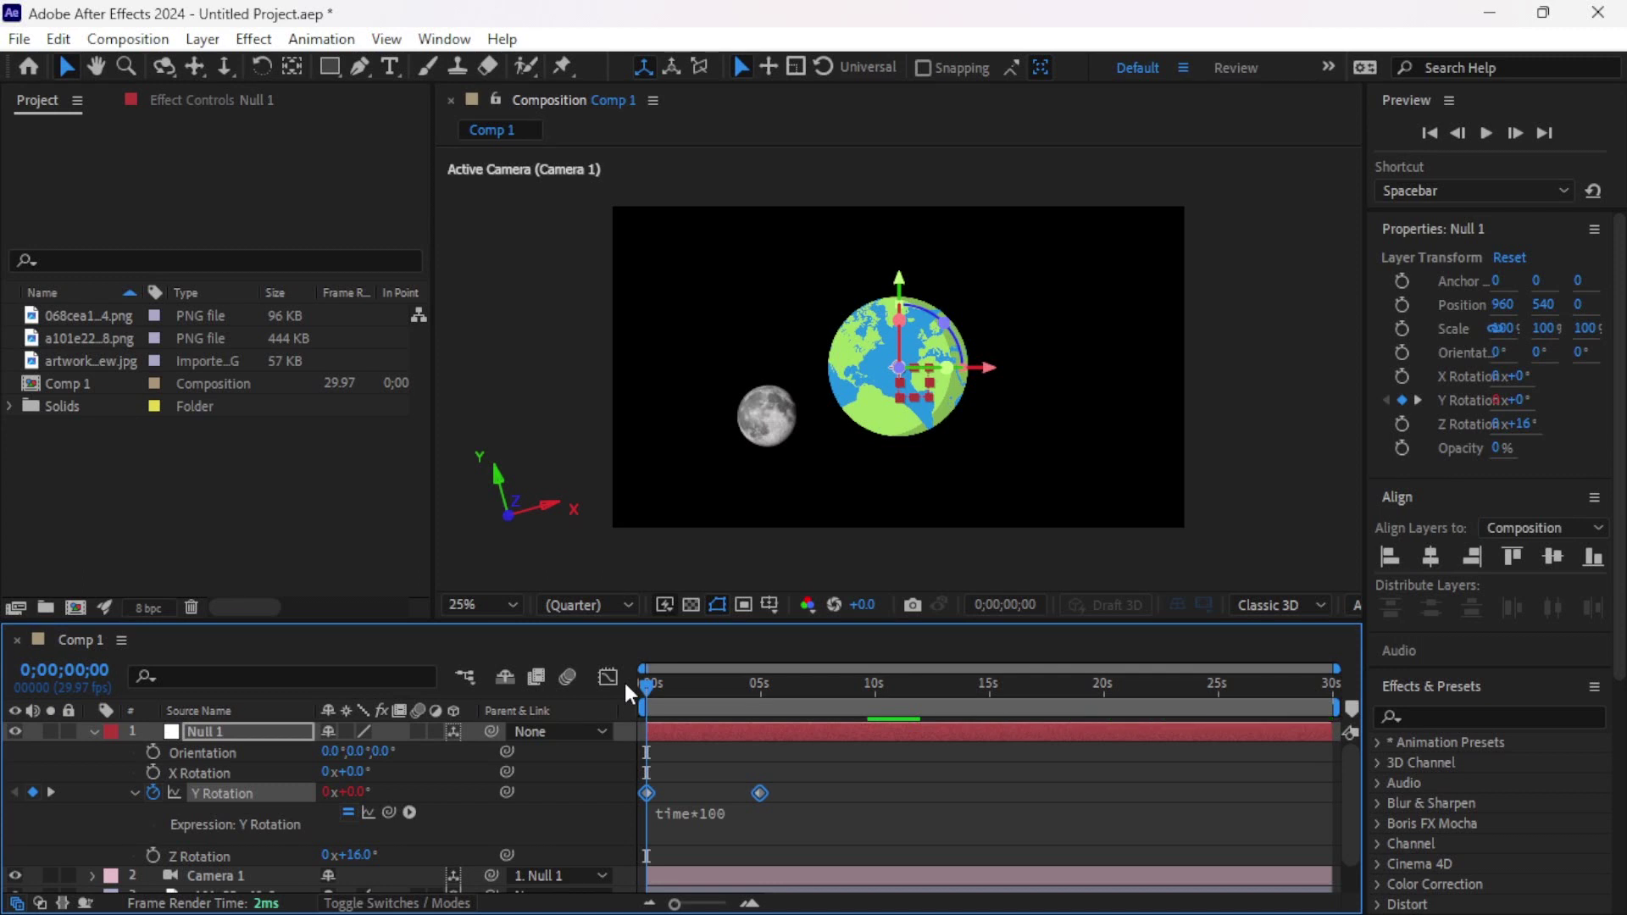
Preview the expression-driven orbit, then add the starry space JPG as layer 5 at the bottom.
{"action": "key", "text": "space"}
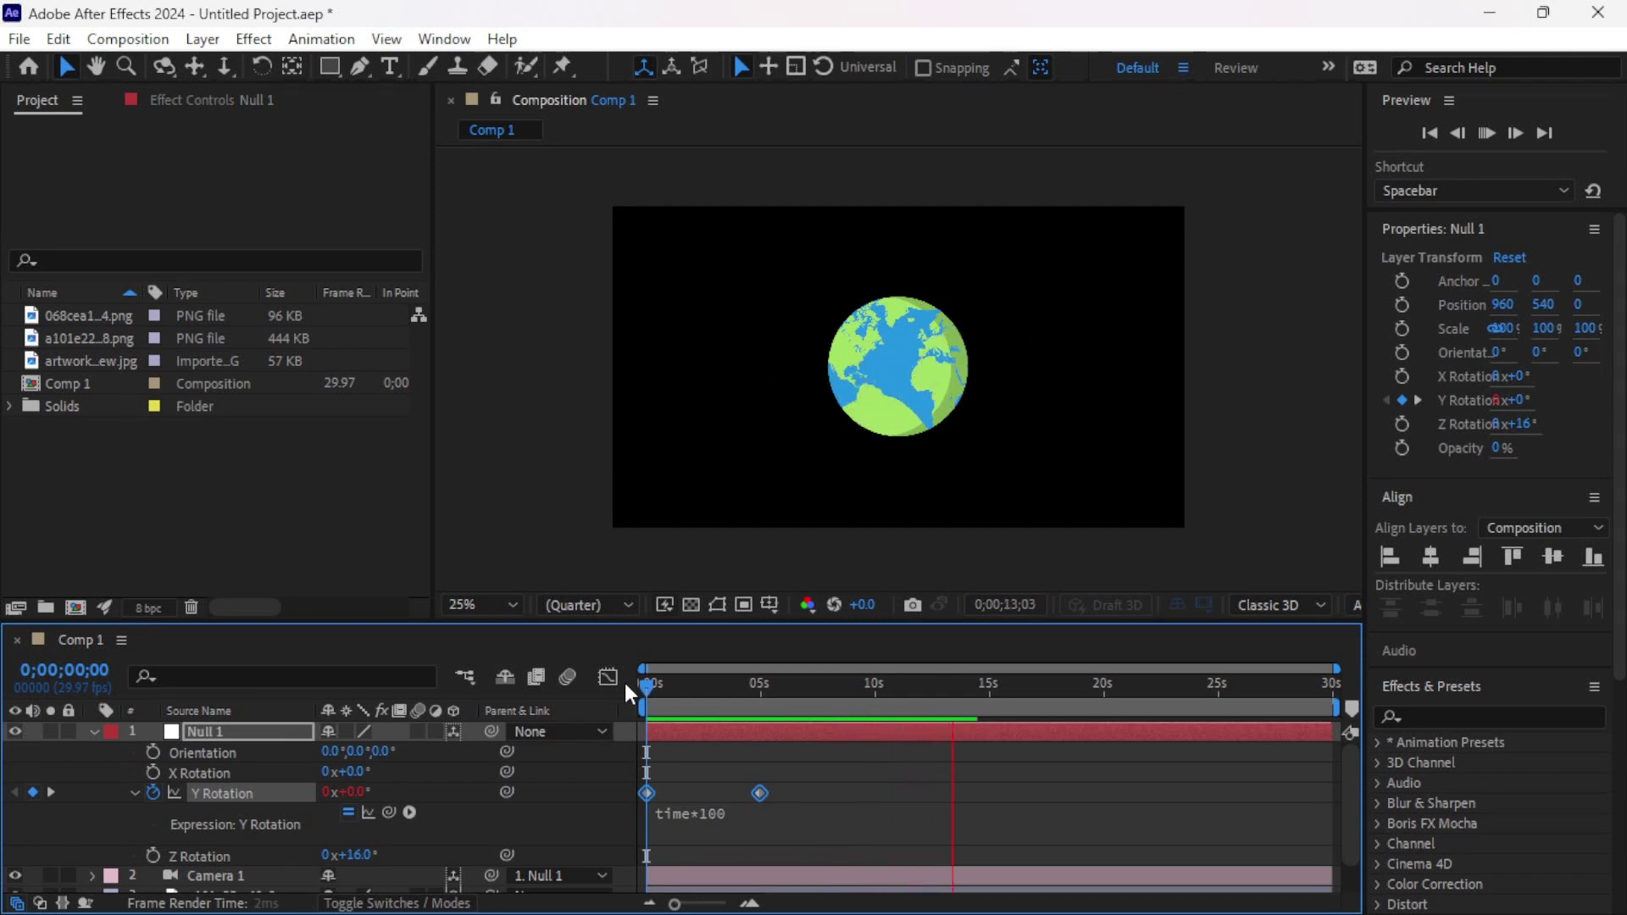
{"action": "key", "text": "space"}
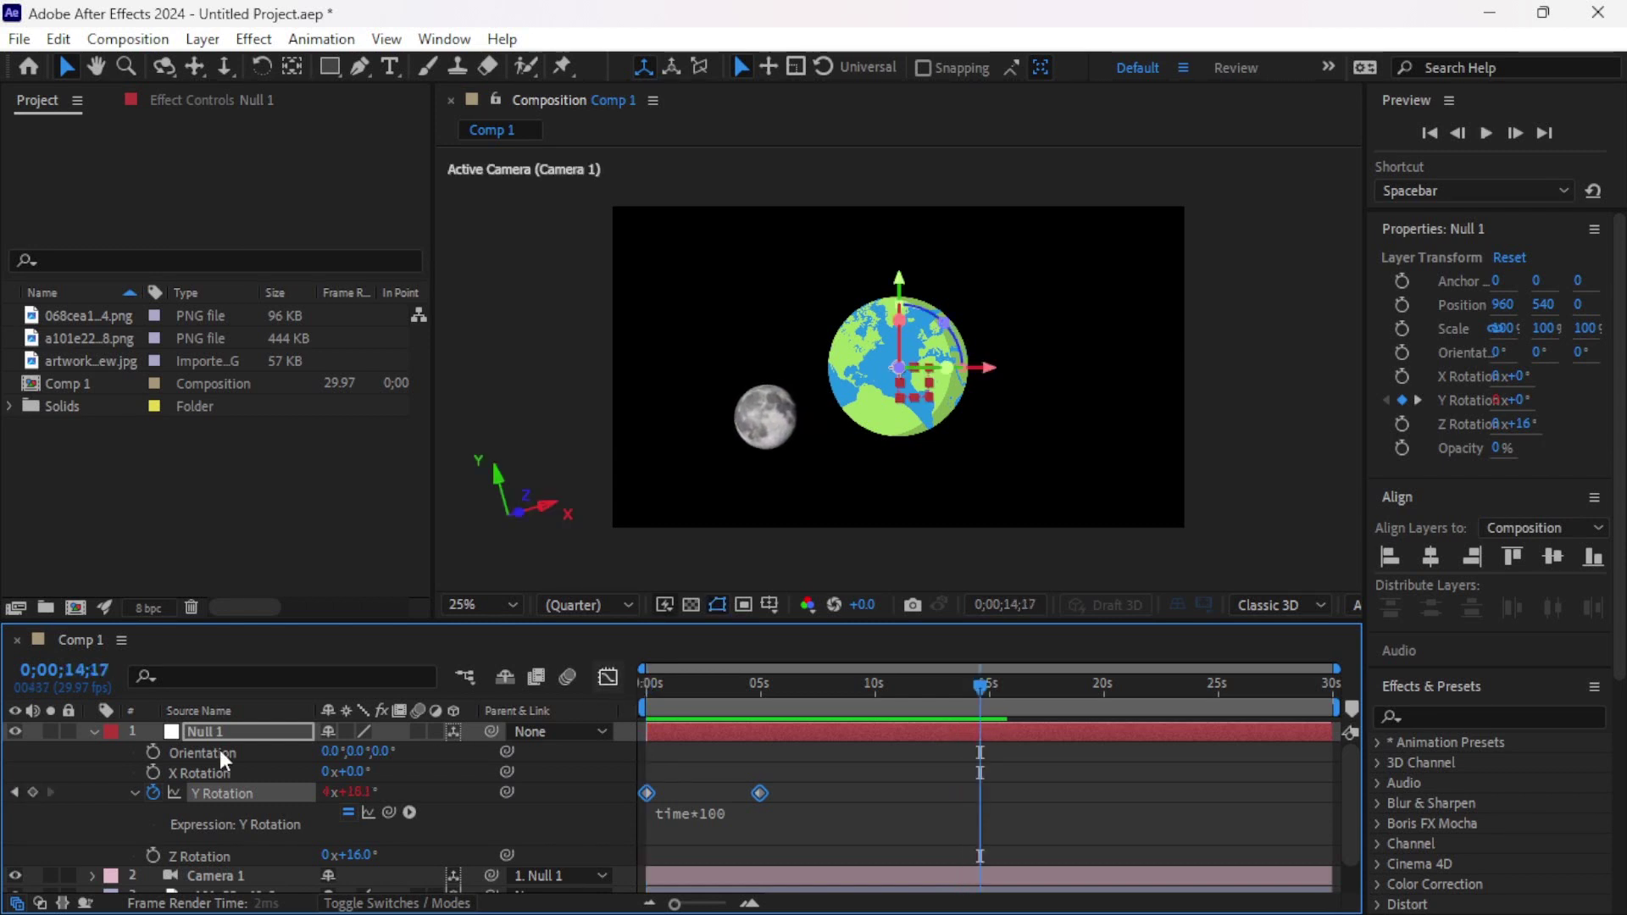
{"action": "left_click", "coordinate": [94, 734]}
{"action": "left_click_drag", "start_coordinate": [68, 361], "coordinate": [132, 848]}
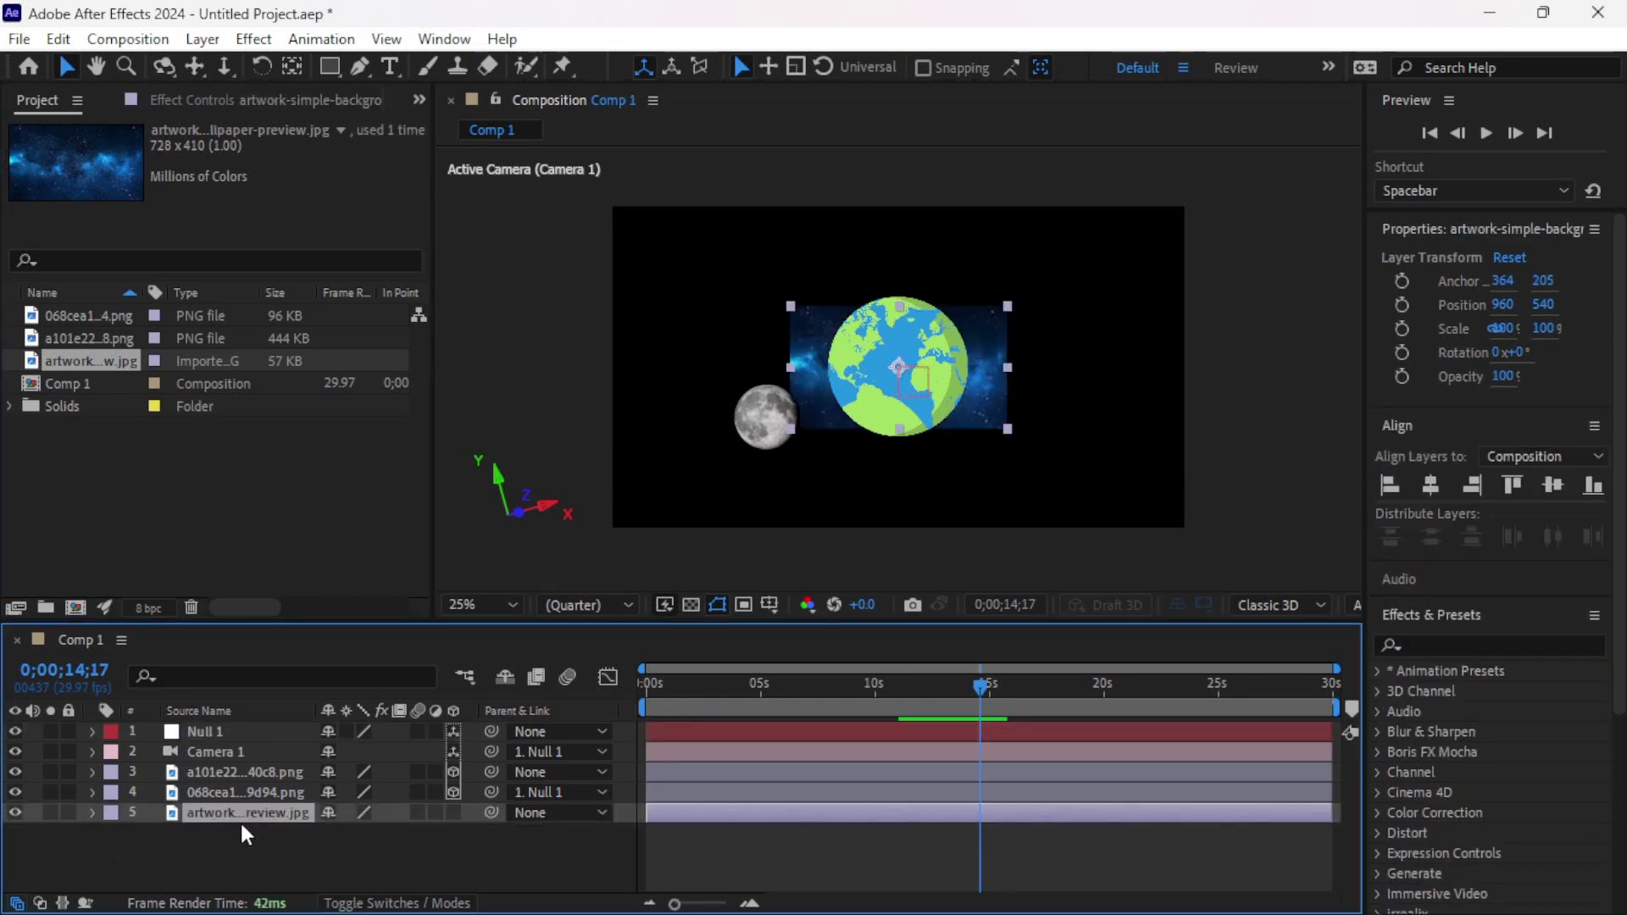
Scale the starry background layer to 266% and return to the timeline start.
{"action": "key", "text": "s"}
{"action": "left_click", "coordinate": [349, 833]}
{"action": "type", "text": "250"}
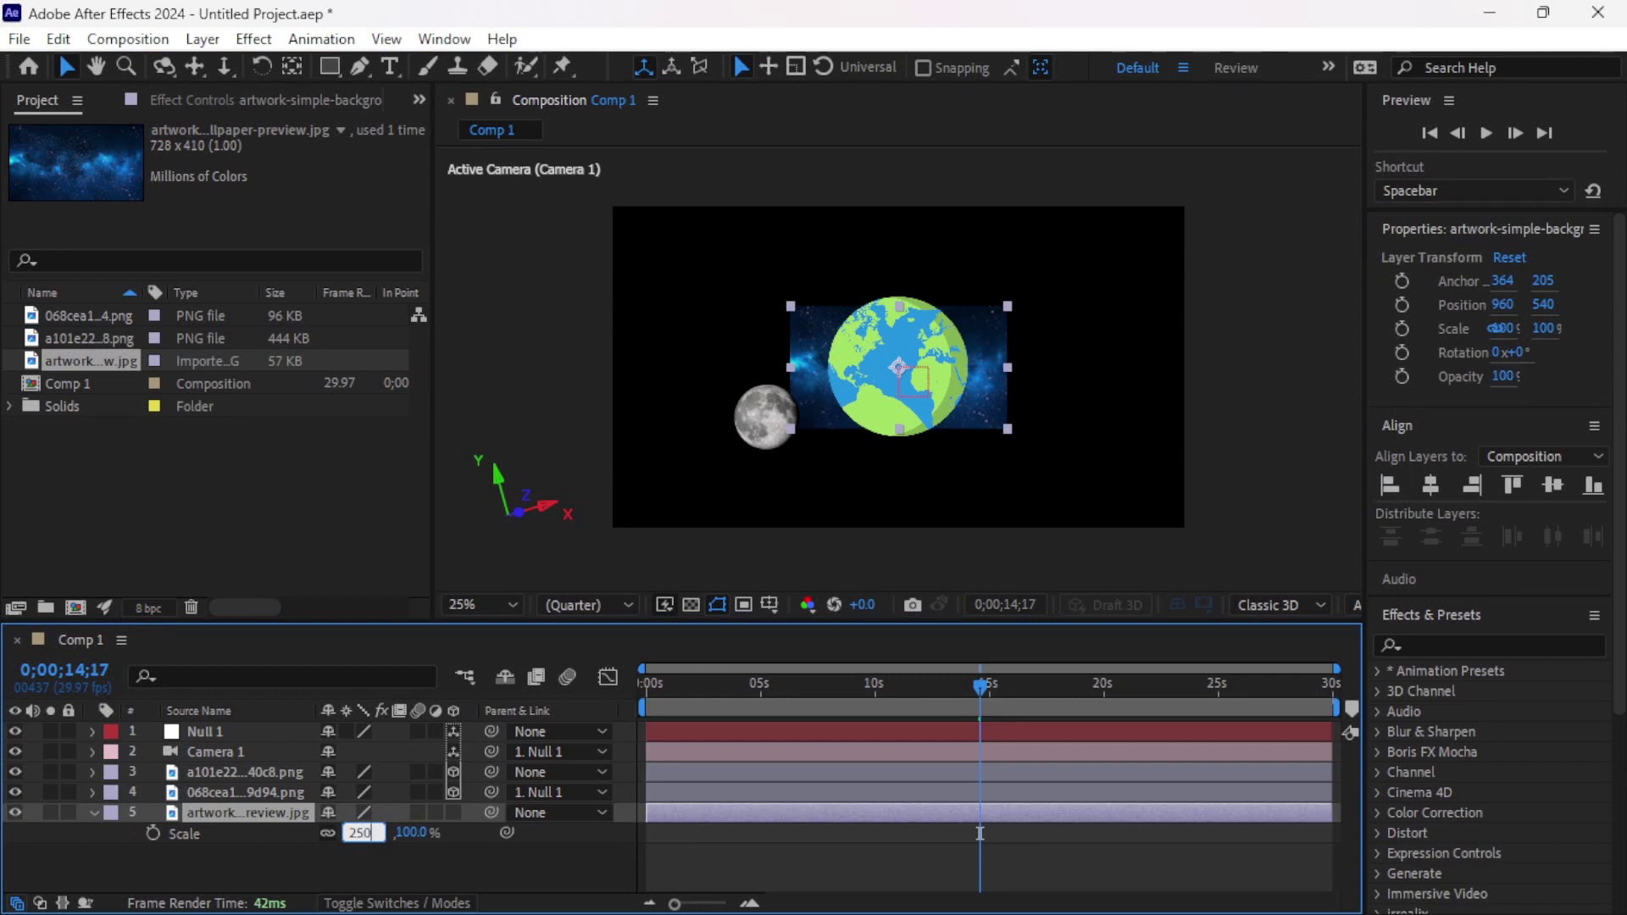
{"action": "key", "text": "Return"}
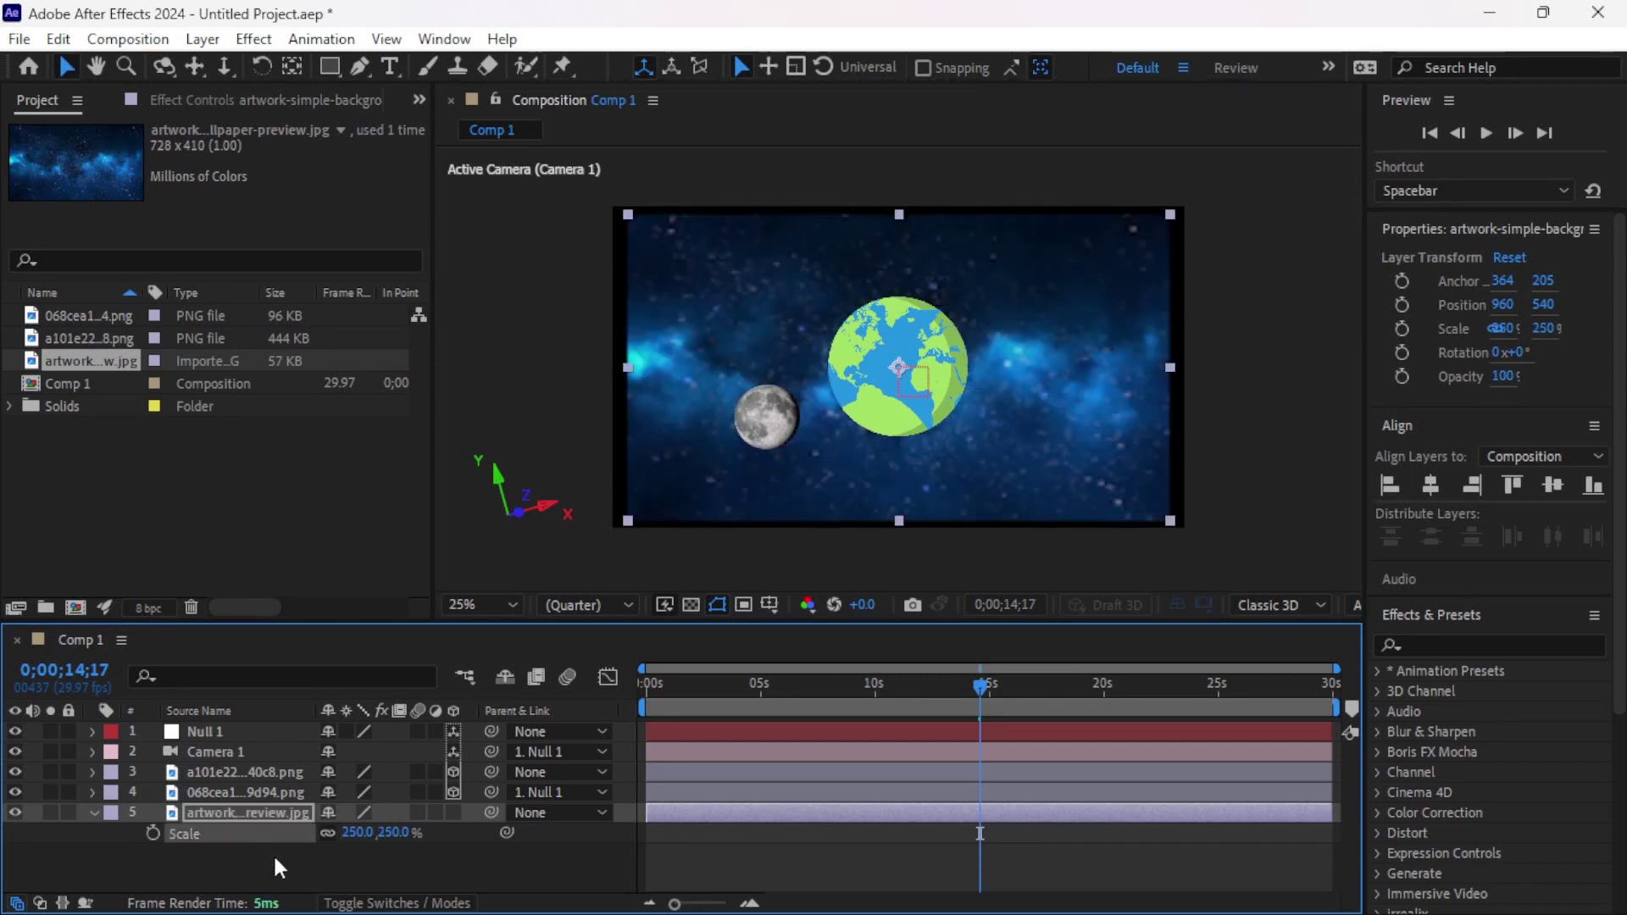
{"action": "left_click_drag", "start_coordinate": [356, 832], "coordinate": [399, 872]}
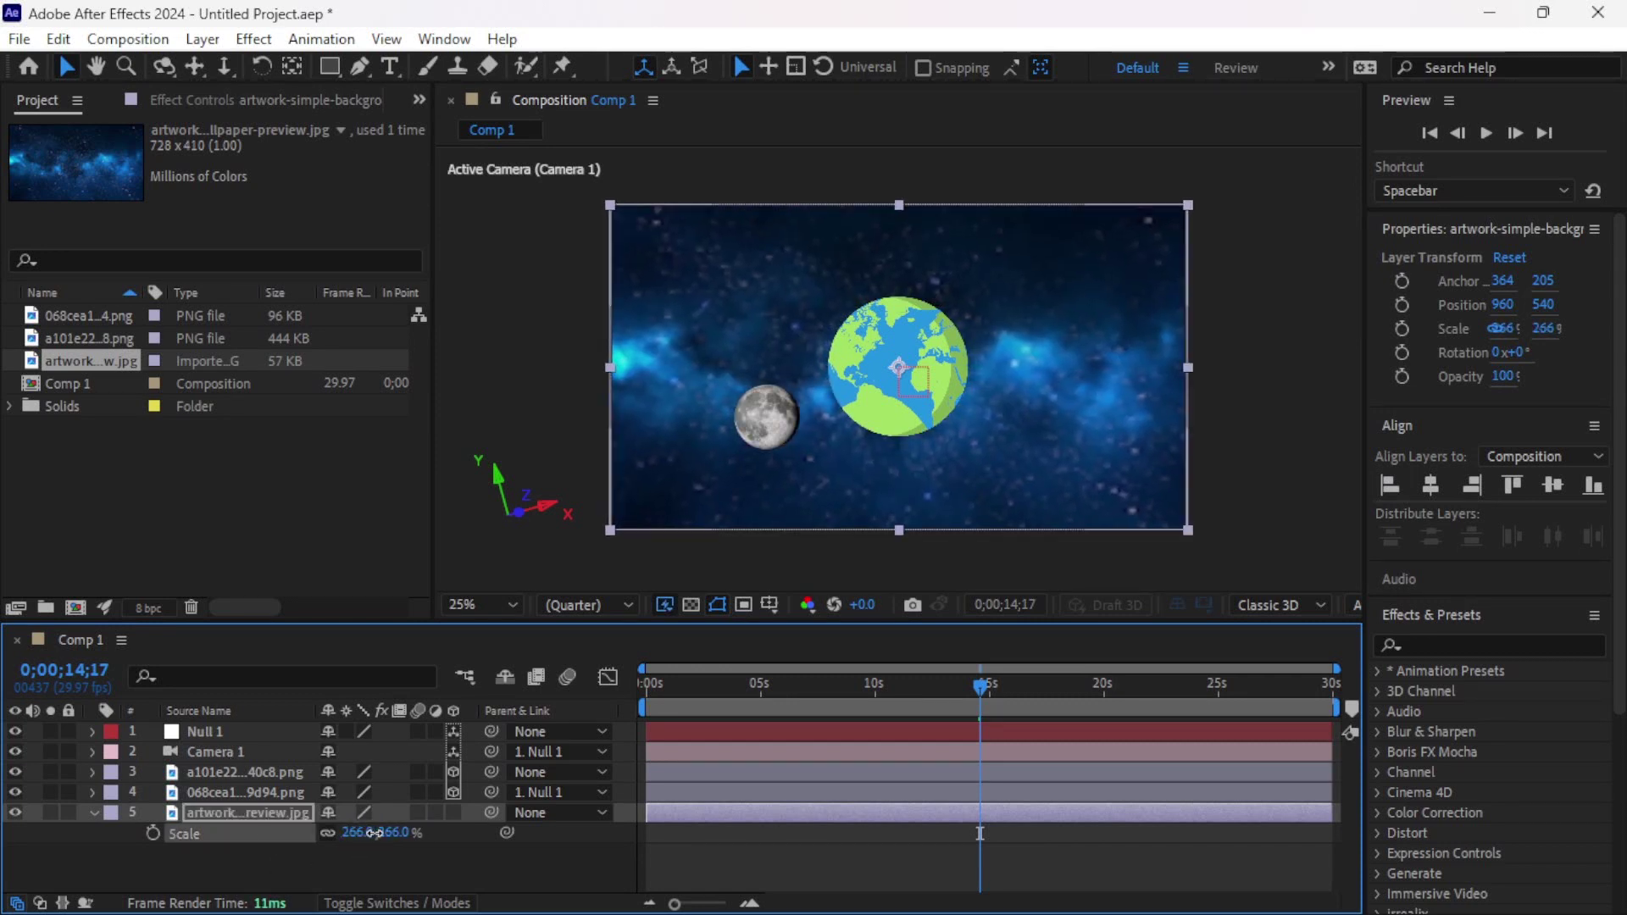
{"action": "left_click", "coordinate": [429, 872]}
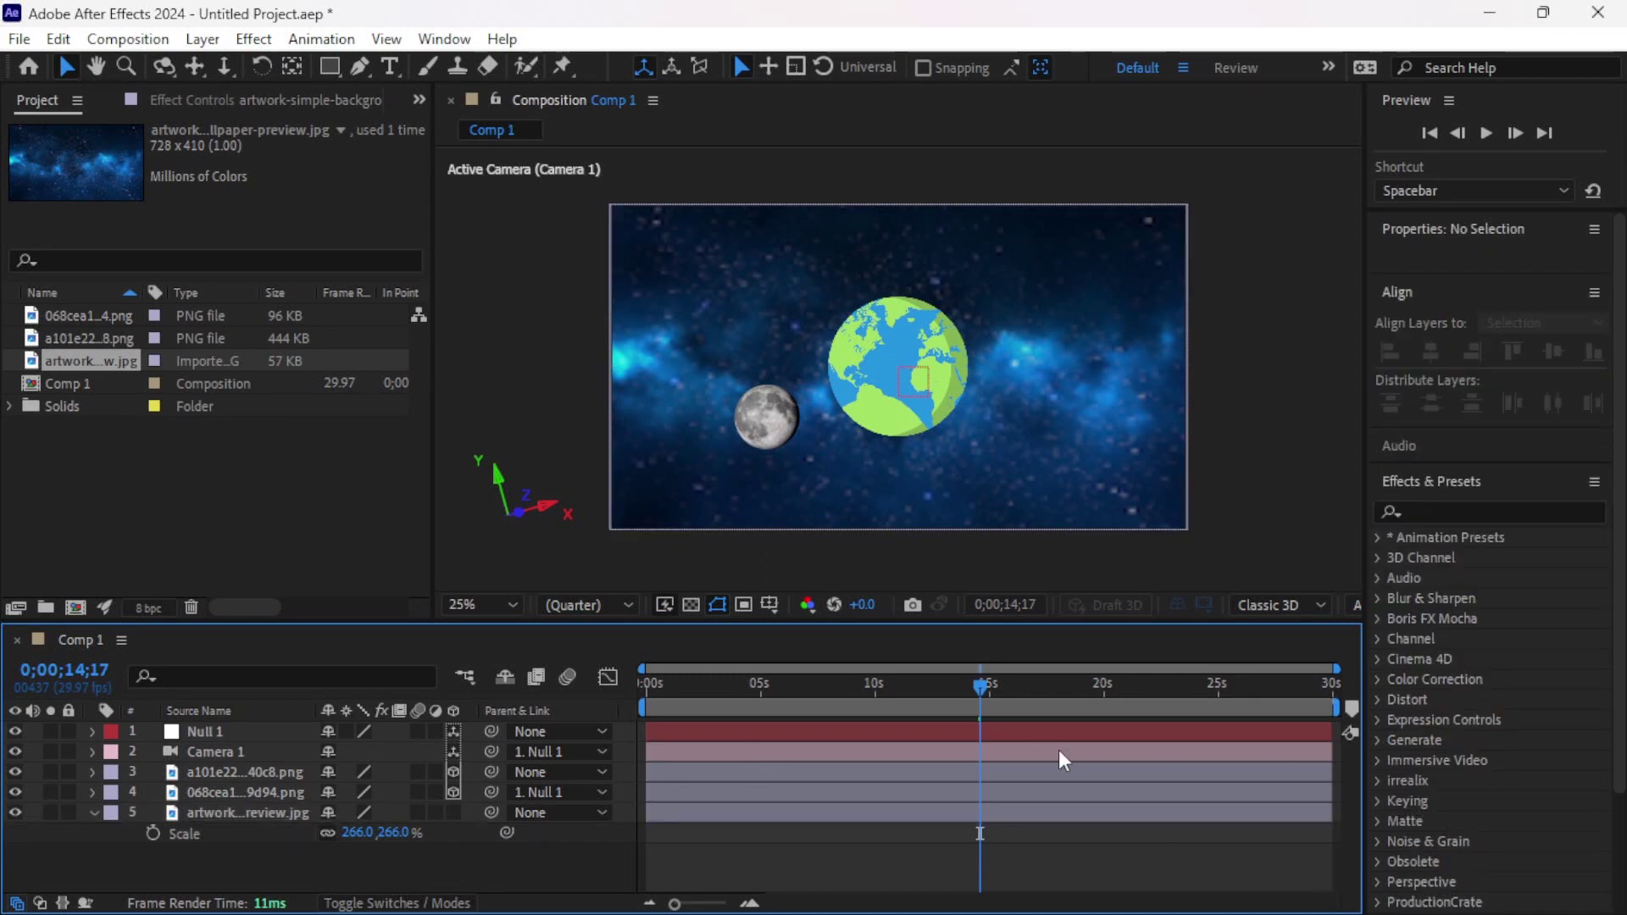
{"action": "key", "text": "Home"}
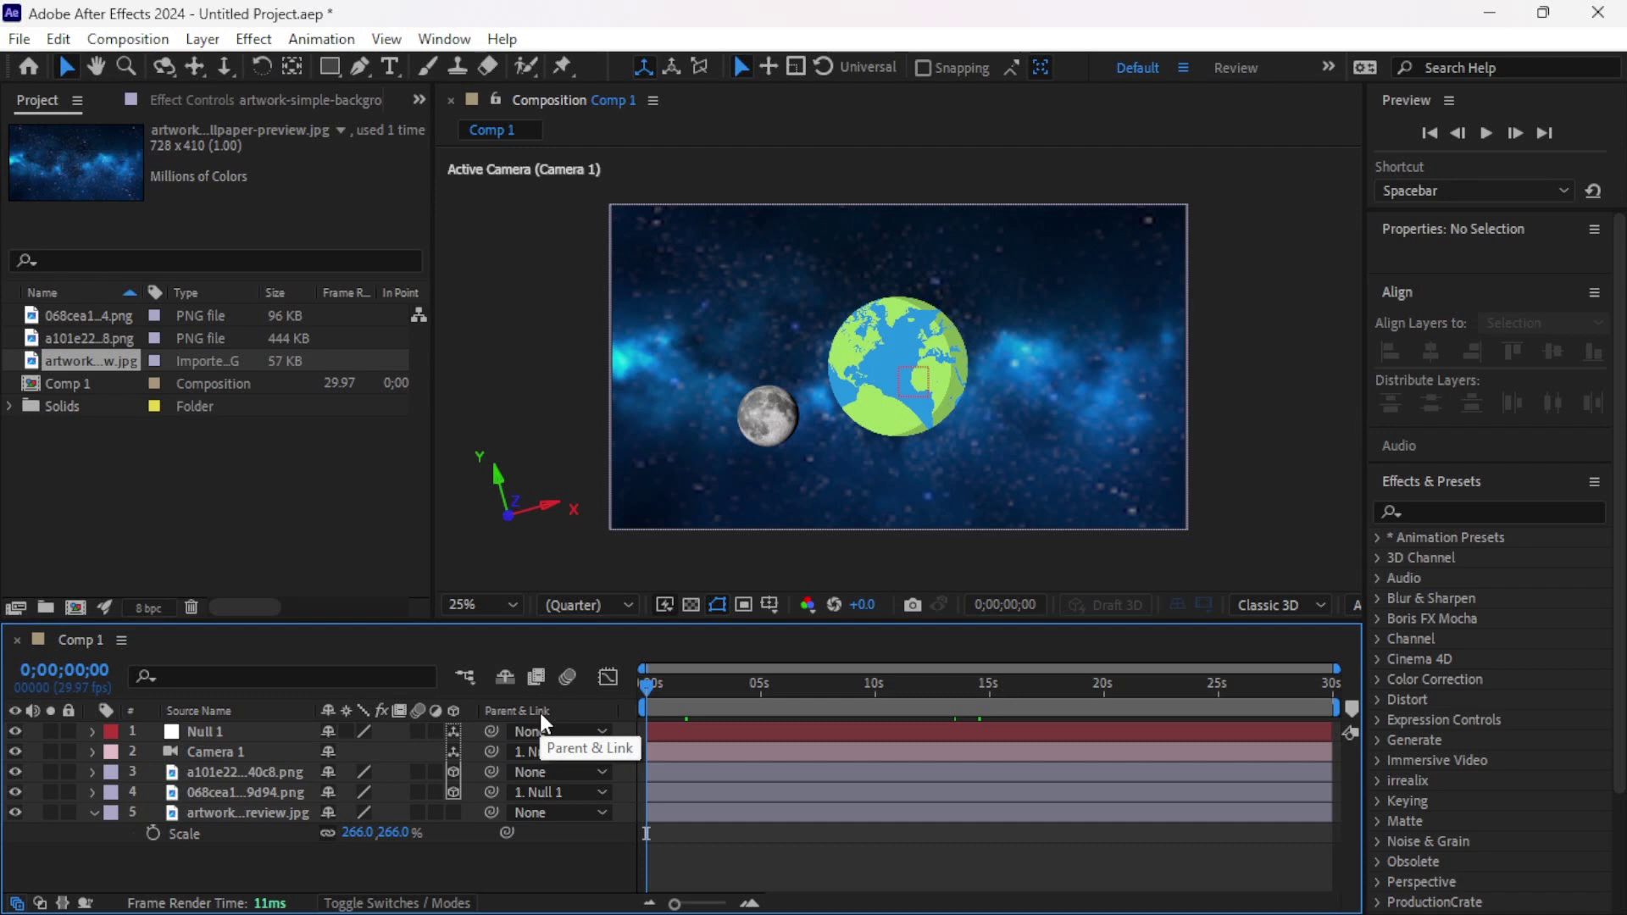
{"action": "key", "text": "space"}
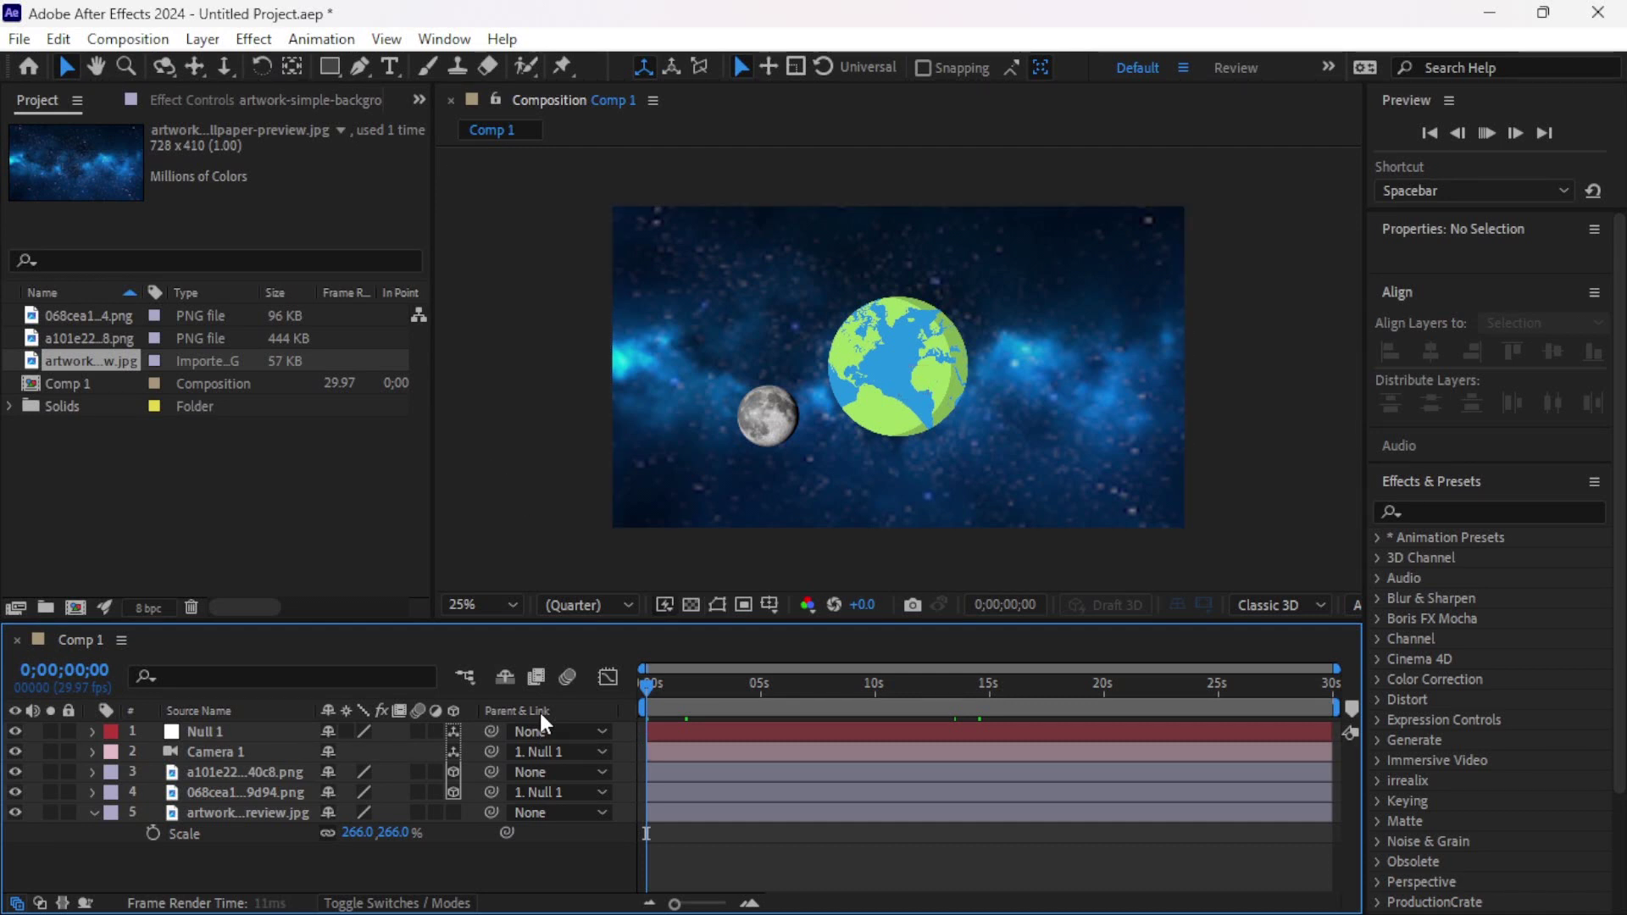